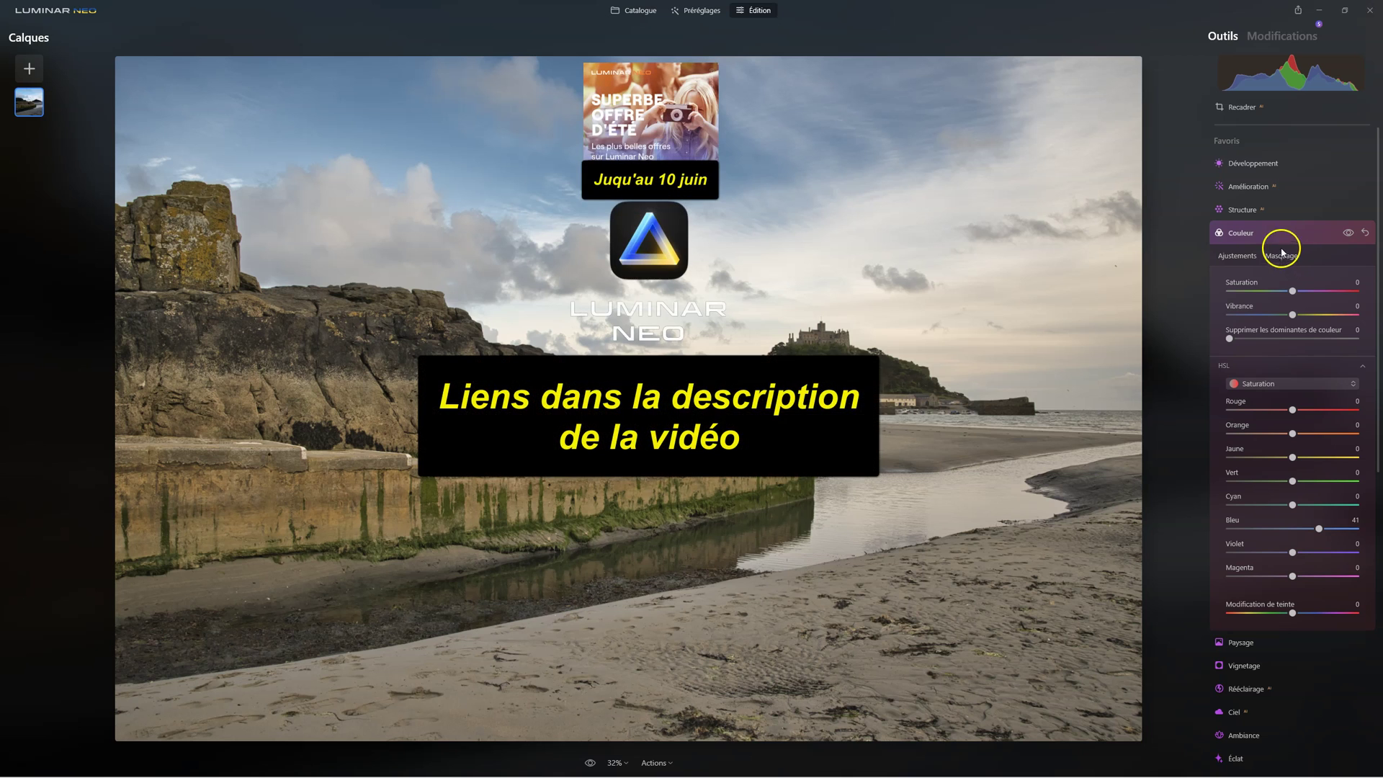
Preview the sky mask of the existing Couleur edit and copy it.
{"action": "left_click", "coordinate": [1247, 234]}
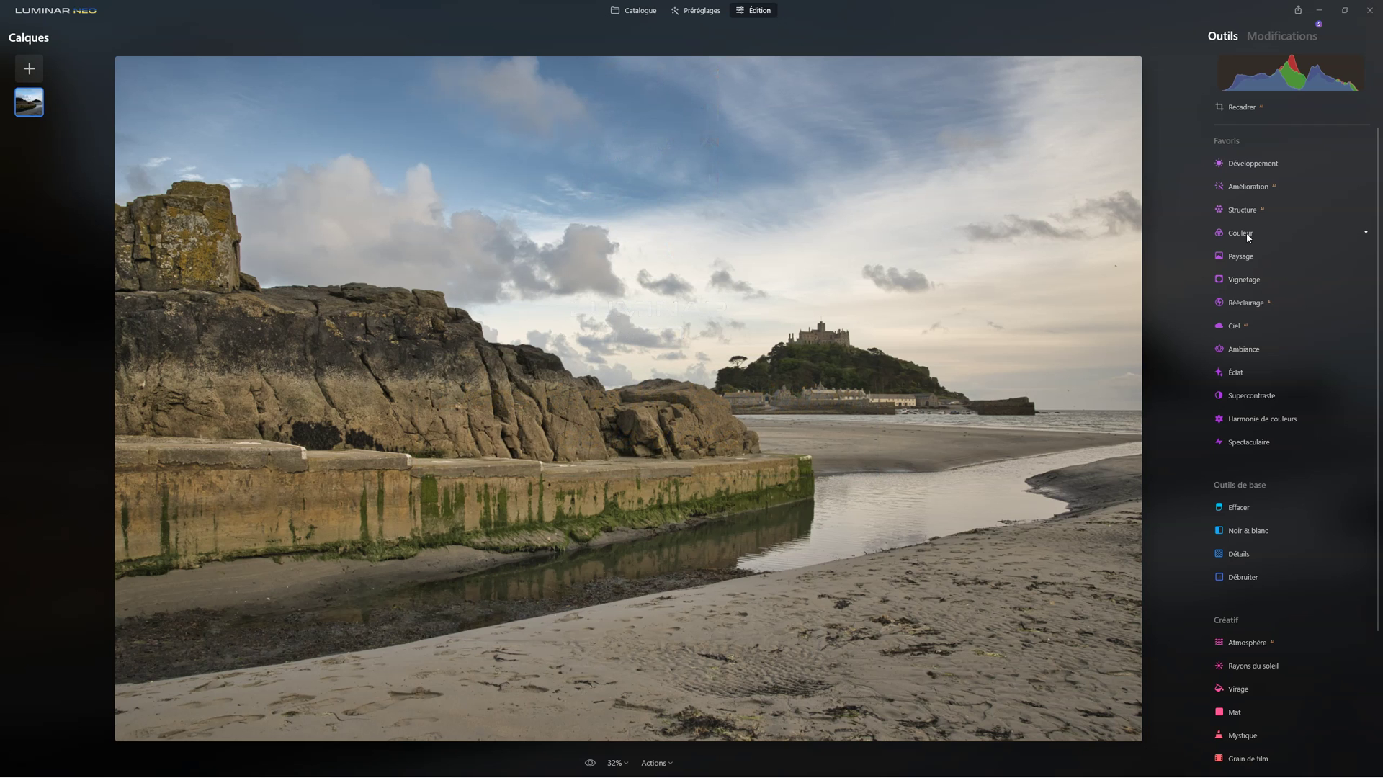
{"action": "left_click", "coordinate": [1296, 38]}
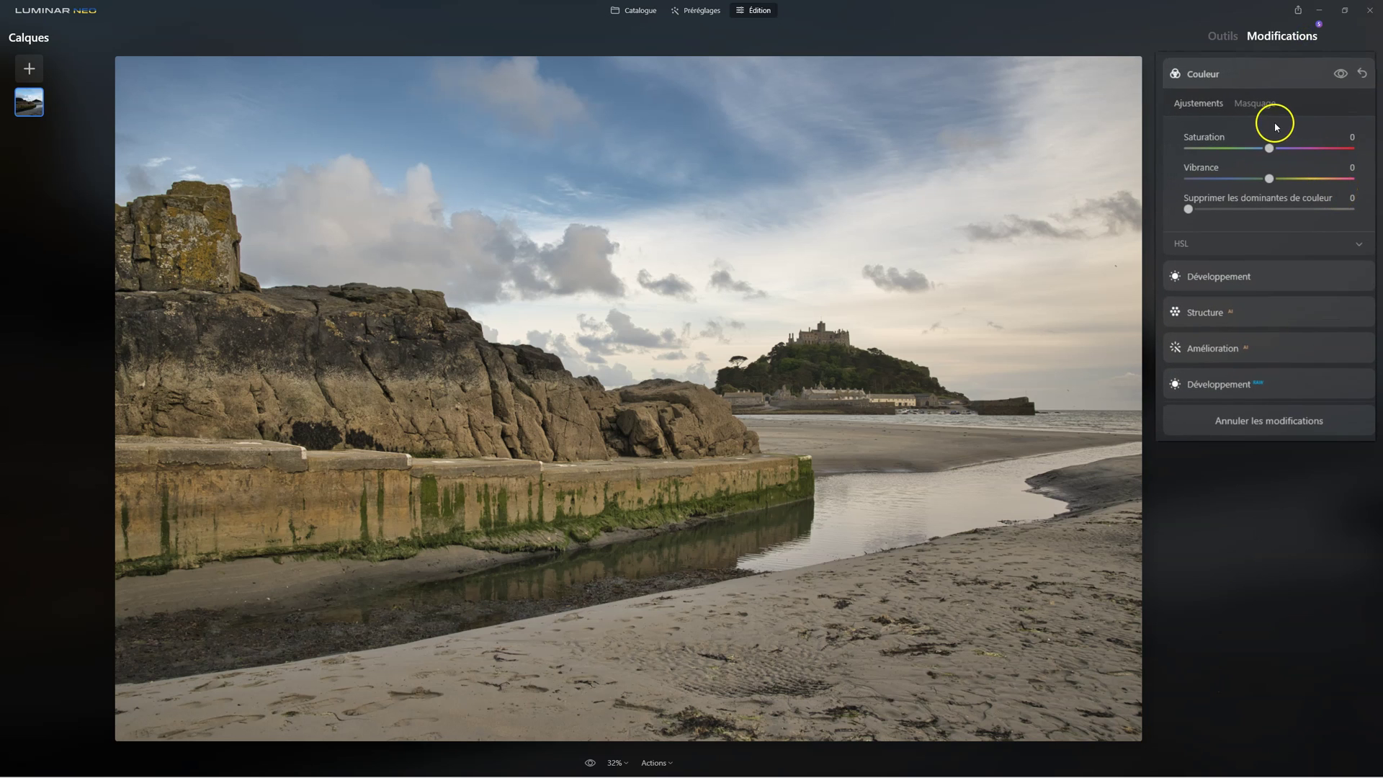
{"action": "left_click", "coordinate": [1258, 105]}
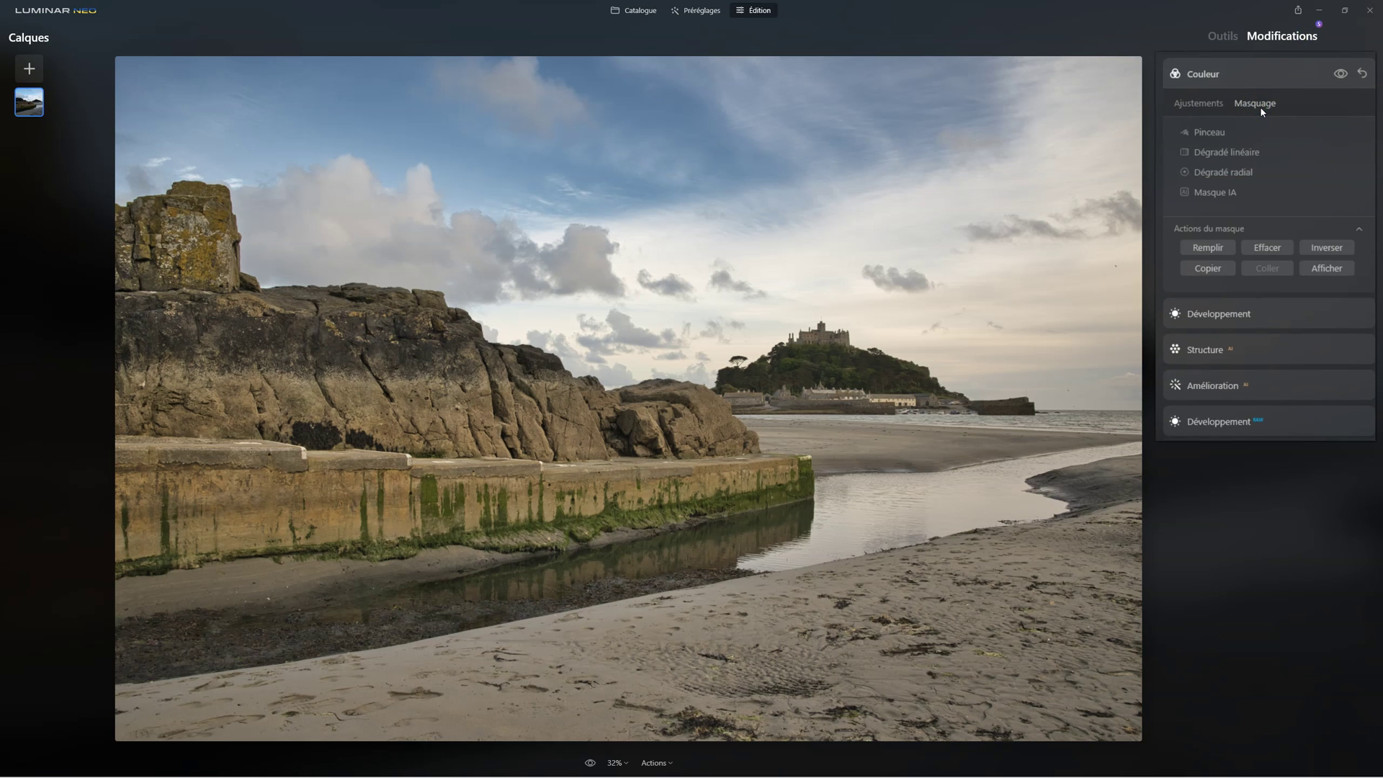
{"action": "left_click", "coordinate": [1322, 272]}
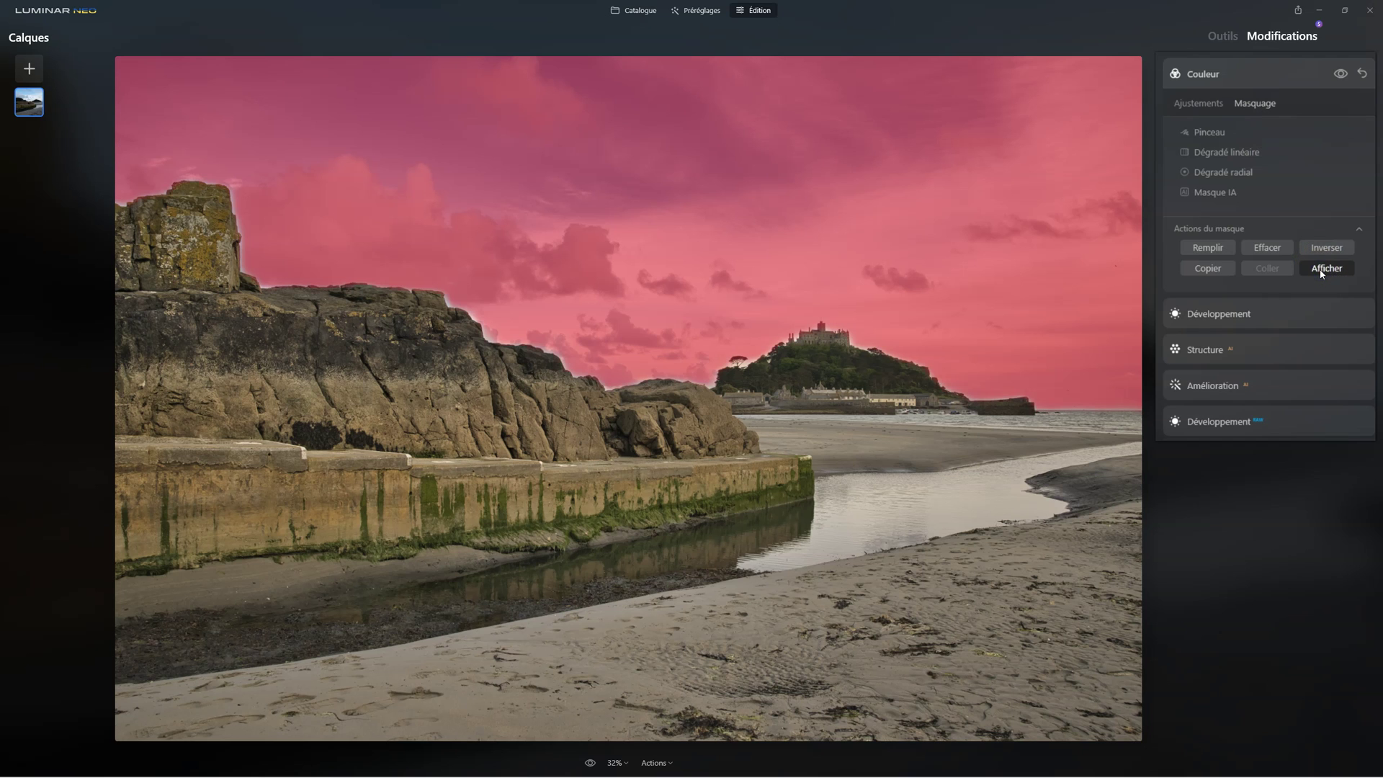
{"action": "left_click", "coordinate": [1325, 269]}
{"action": "left_click", "coordinate": [1208, 269]}
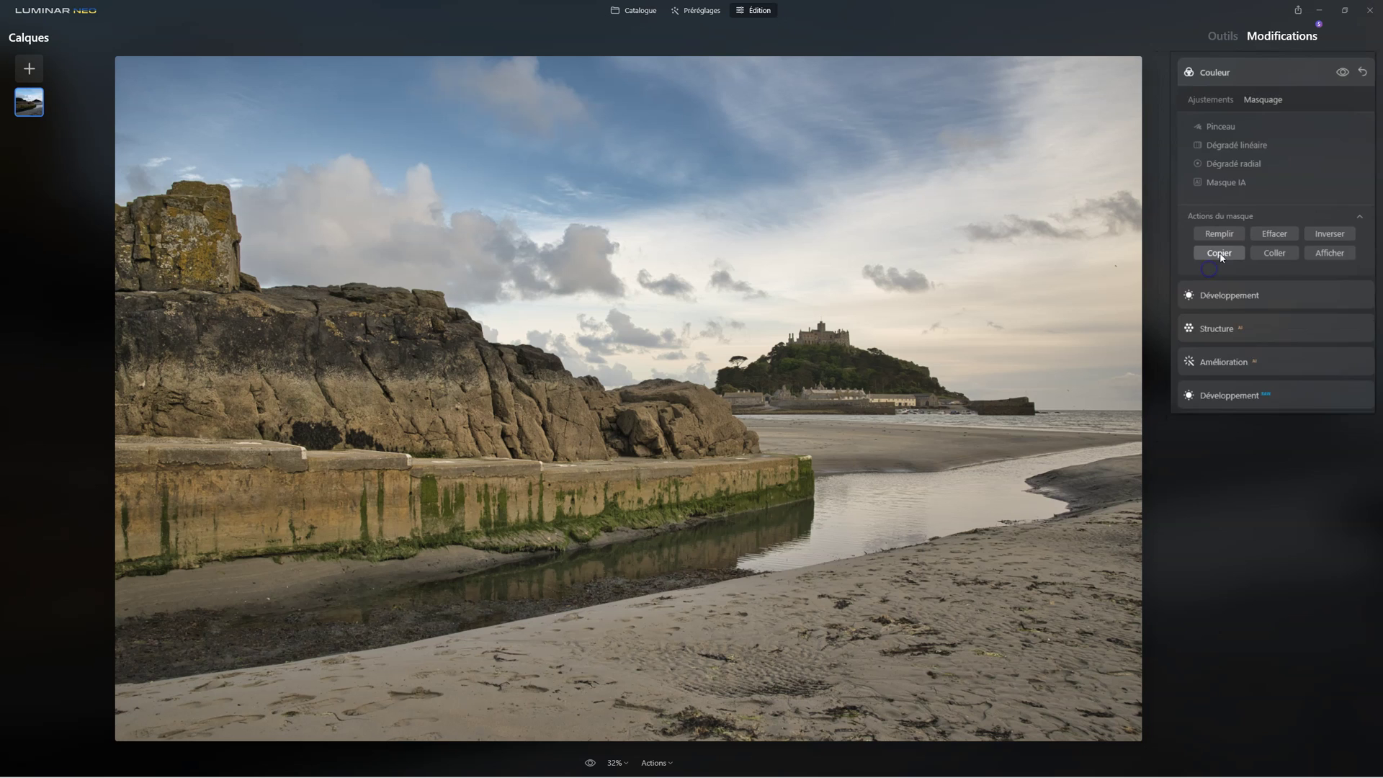
Paste the copied sky mask into the Paysage tool and display its overlay.
{"action": "left_click", "coordinate": [1225, 38]}
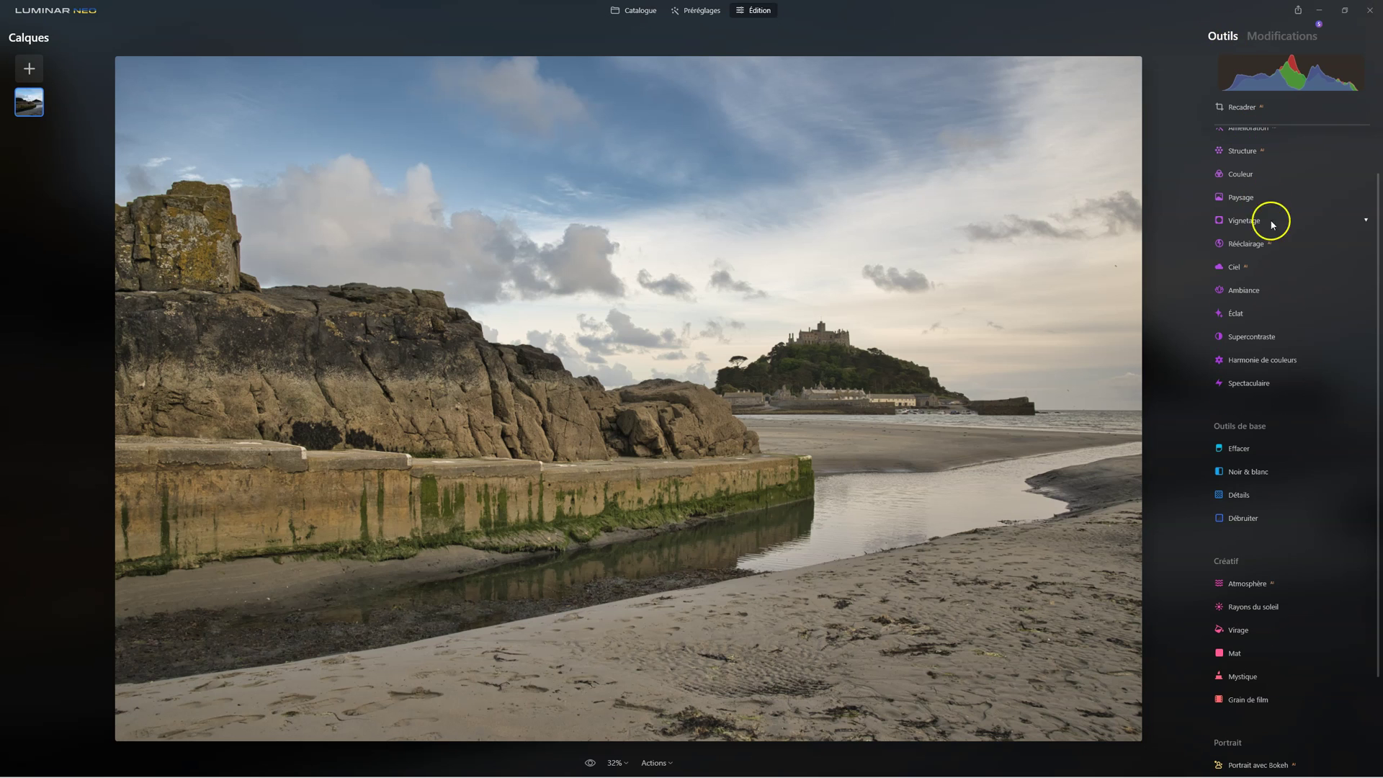
{"action": "scroll", "coordinate": [1291, 249], "scroll_direction": "up", "scroll_amount": 2}
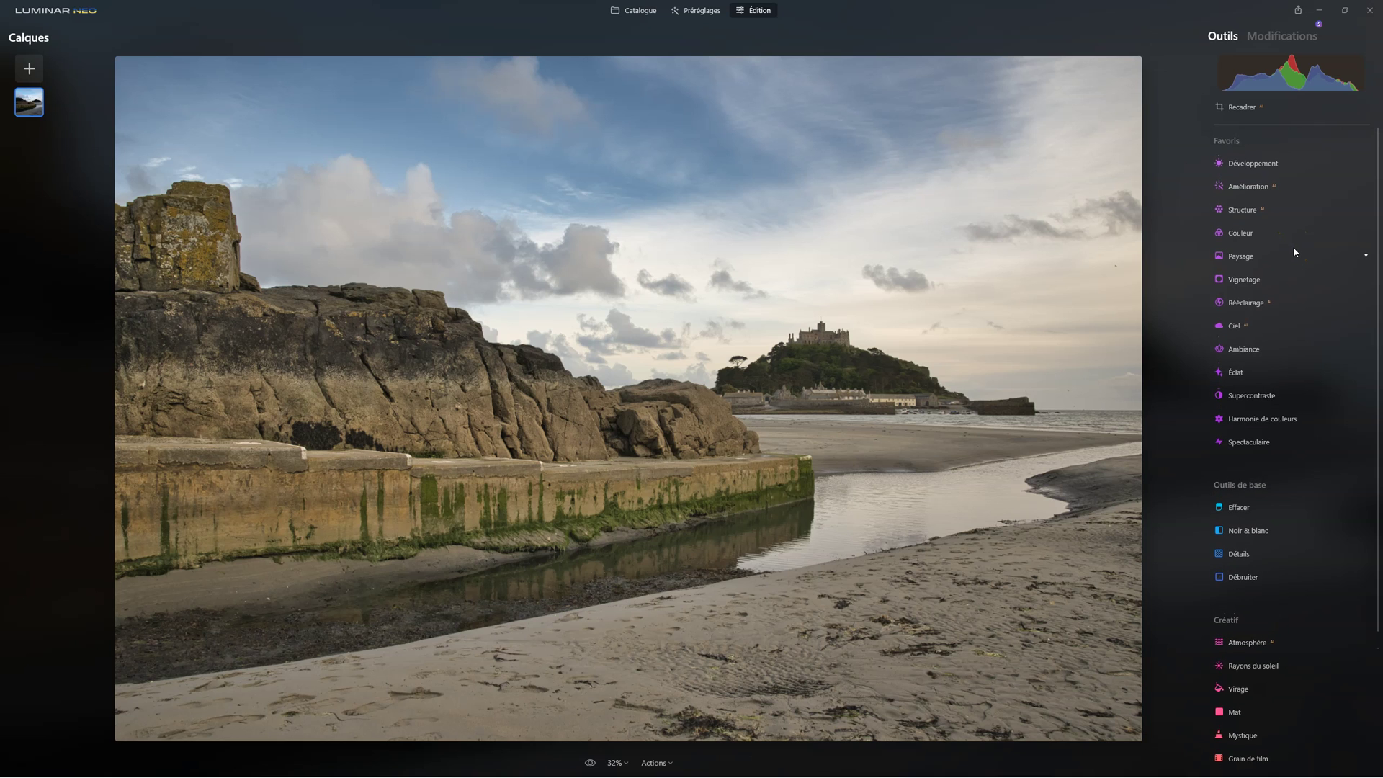
{"action": "left_click", "coordinate": [1230, 256]}
{"action": "left_click", "coordinate": [1253, 292]}
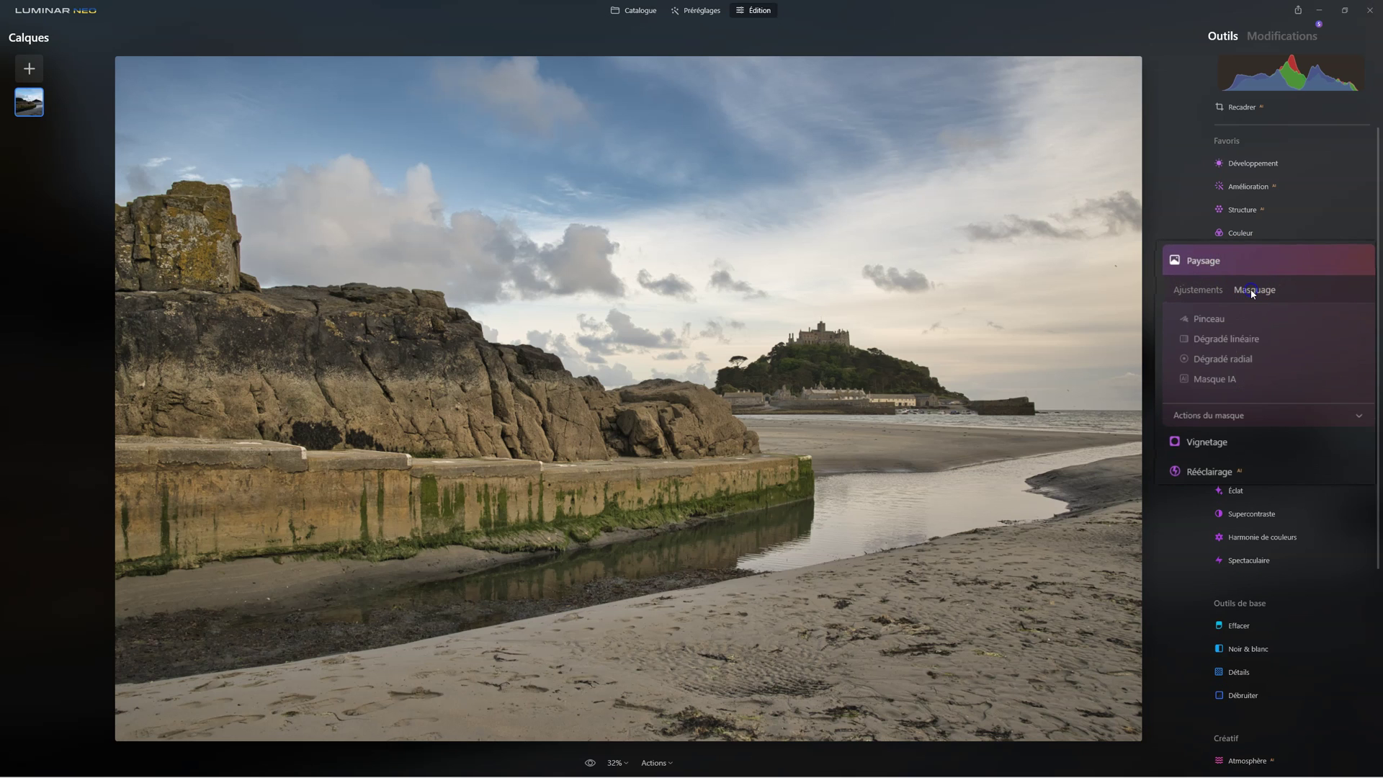
{"action": "left_click", "coordinate": [1247, 421]}
{"action": "left_click", "coordinate": [1270, 456]}
{"action": "left_click", "coordinate": [1333, 455]}
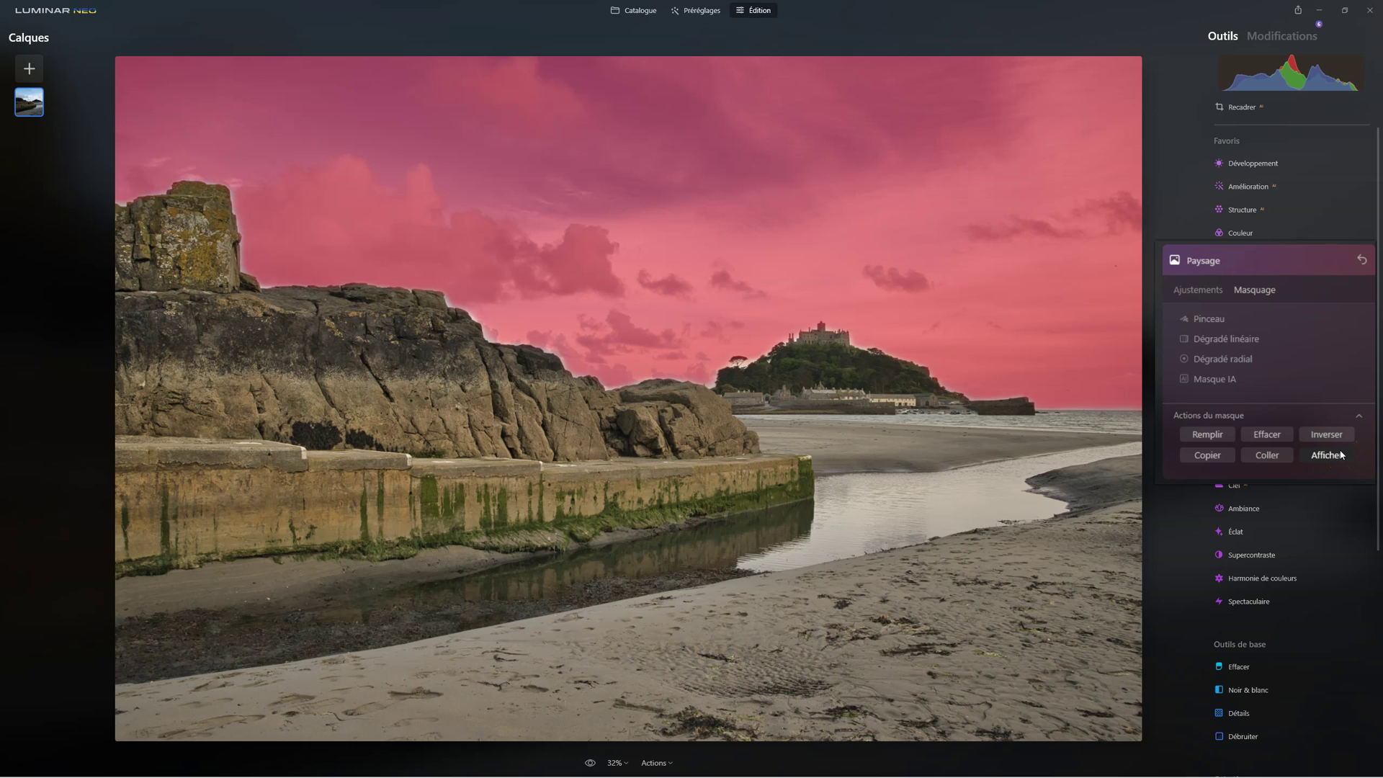
Invert the Paysage mask so it covers the land instead of the sky, and copy it.
{"action": "left_click", "coordinate": [1330, 441]}
{"action": "left_click", "coordinate": [1329, 439]}
{"action": "left_click", "coordinate": [1213, 455]}
{"action": "left_click", "coordinate": [1258, 455]}
{"action": "left_click", "coordinate": [1326, 434]}
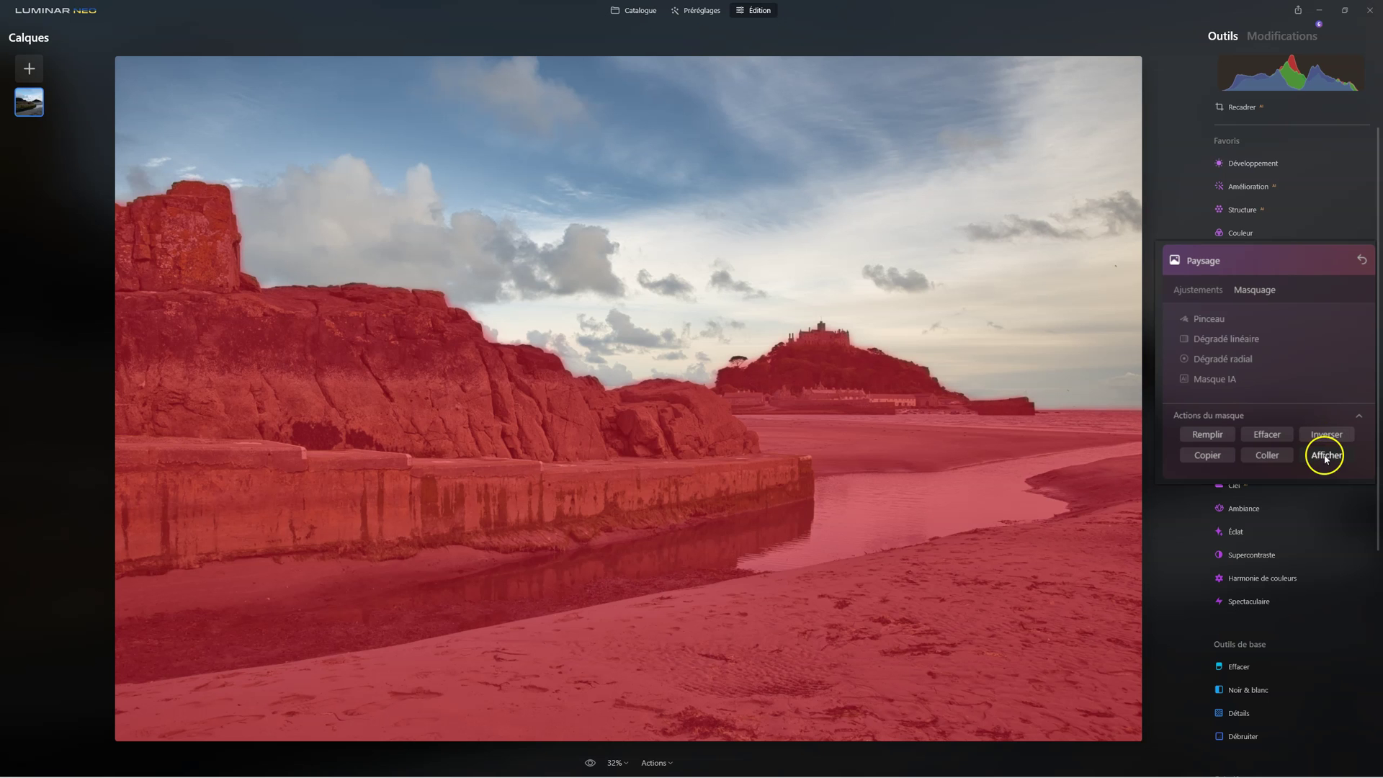
Set Paysage's Heure dorée to 17 and Réduire la brume to 23, and compare the image with and without them.
{"action": "left_click", "coordinate": [1197, 292]}
{"action": "left_click_drag", "start_coordinate": [1188, 365], "coordinate": [1227, 333]}
{"action": "left_click", "coordinate": [1190, 336]}
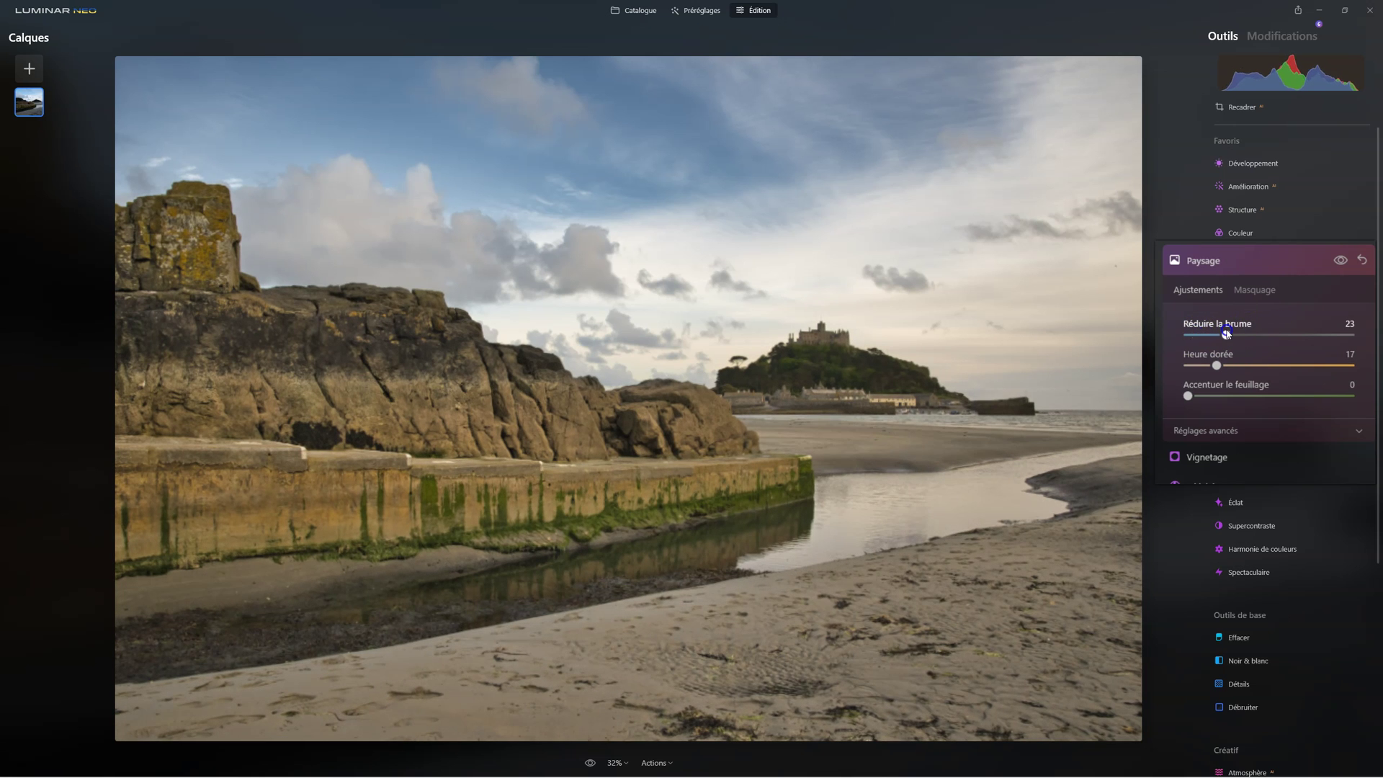
{"action": "left_click", "coordinate": [1338, 261]}
{"action": "left_click", "coordinate": [1339, 261]}
{"action": "left_click", "coordinate": [1339, 262]}
{"action": "left_click", "coordinate": [1339, 261]}
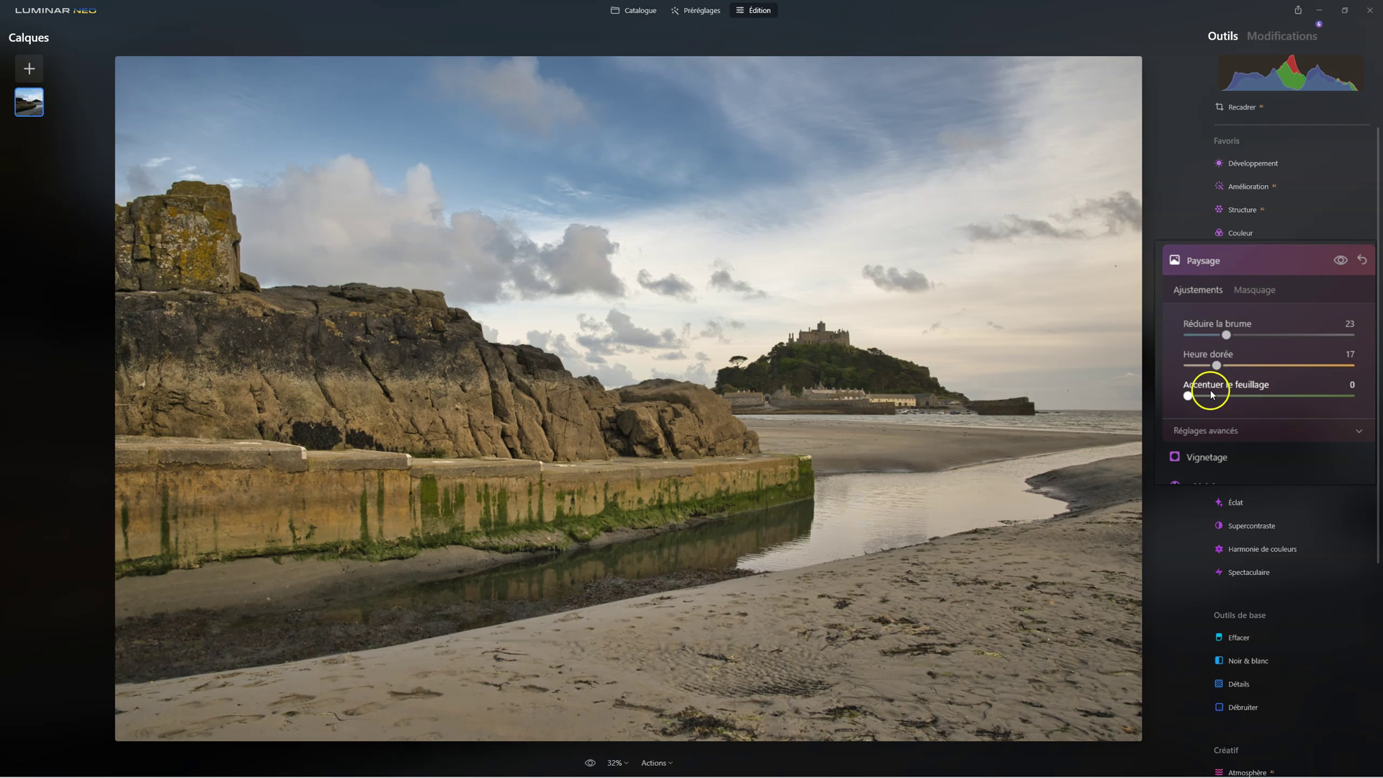
Set Accentuer le feuillage to 22 and Teinte feuillage to -45, and compare the image before and after.
{"action": "mouse_move", "coordinate": [1187, 396]}
{"action": "left_mouse_down"}
{"action": "mouse_move", "coordinate": [1233, 393]}
{"action": "mouse_move", "coordinate": [1207, 397]}
{"action": "left_mouse_up"}
{"action": "left_click", "coordinate": [1201, 431]}
{"action": "left_click_drag", "start_coordinate": [1194, 400], "coordinate": [1225, 394]}
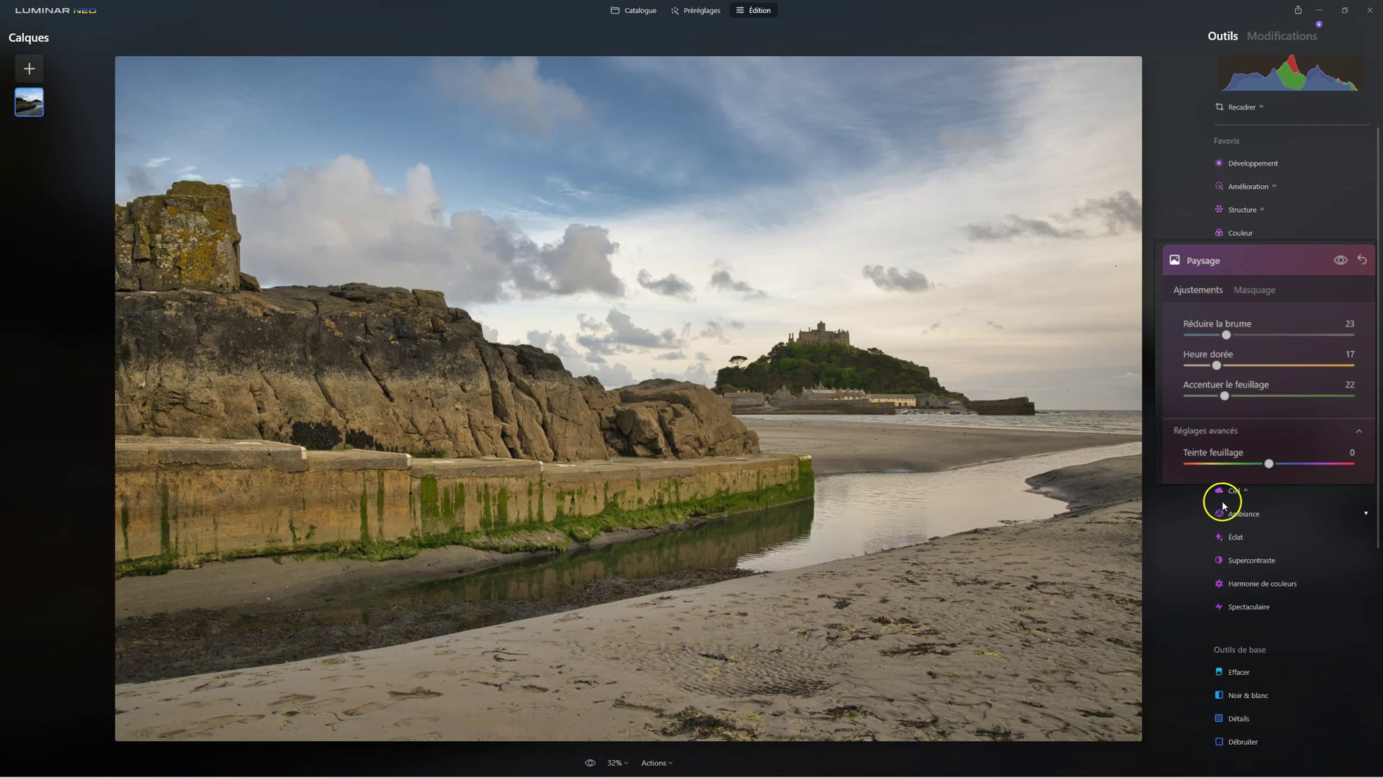
{"action": "left_click_drag", "start_coordinate": [1270, 465], "coordinate": [1234, 463]}
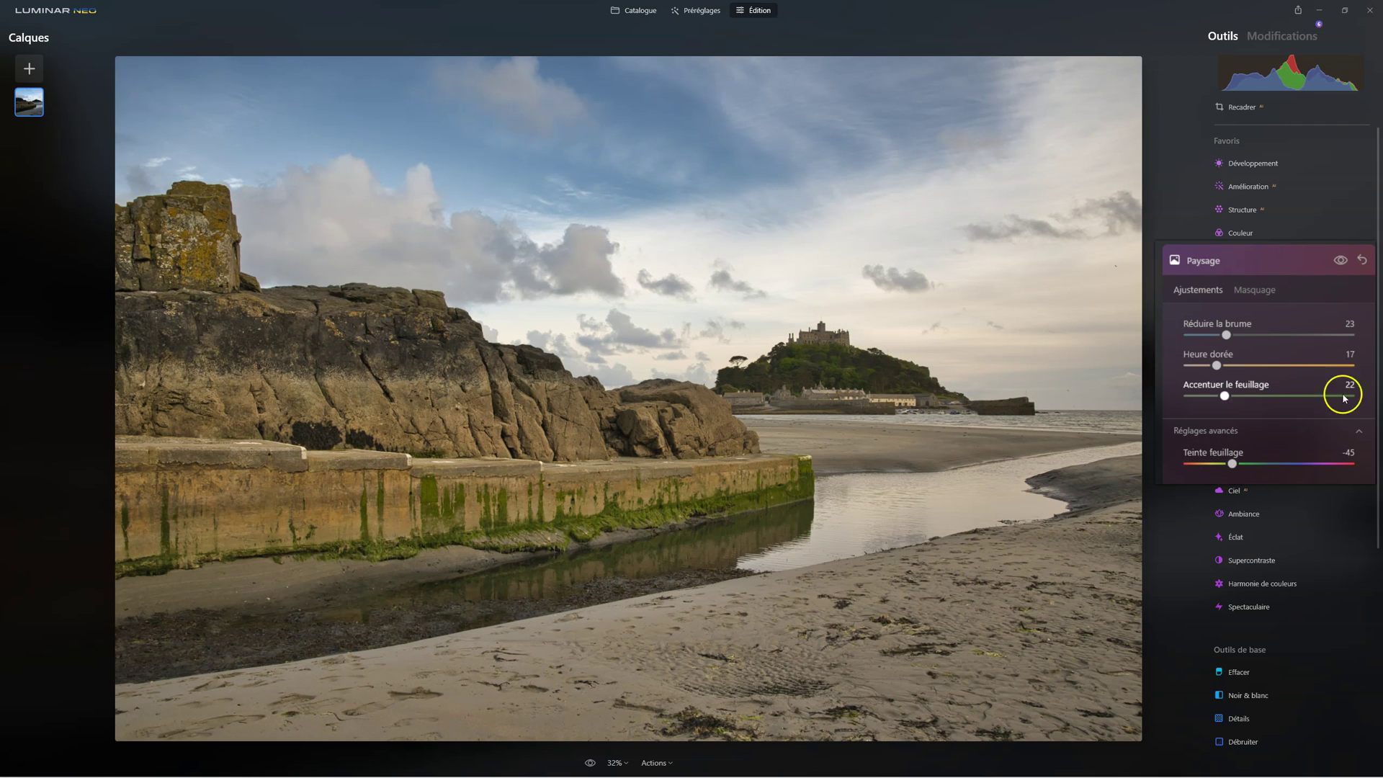
{"action": "left_click", "coordinate": [1340, 262]}
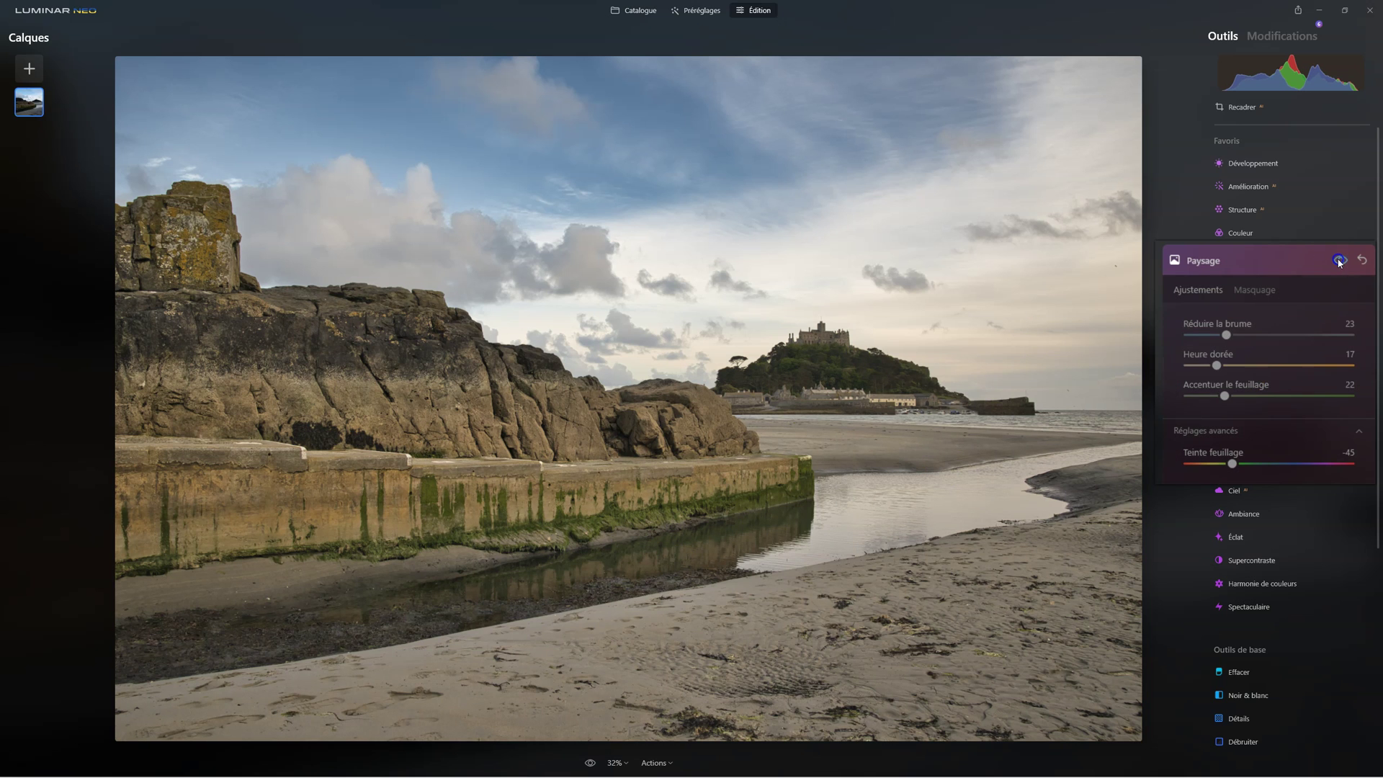
{"action": "left_click", "coordinate": [1340, 262]}
{"action": "left_click", "coordinate": [1339, 262]}
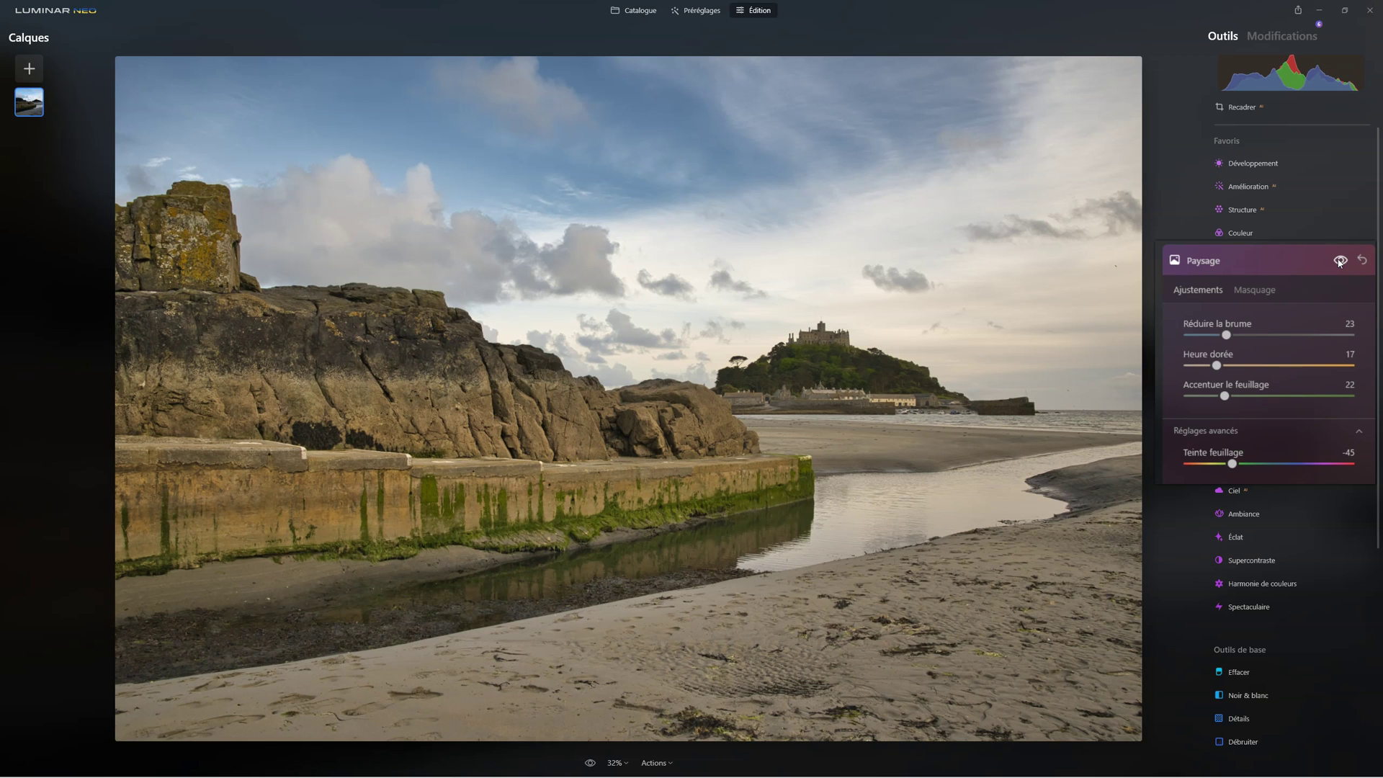
Paste the inverted land mask into a new Couleur adjustment and check its overlay.
{"action": "left_click", "coordinate": [1253, 291]}
{"action": "left_click", "coordinate": [1283, 378]}
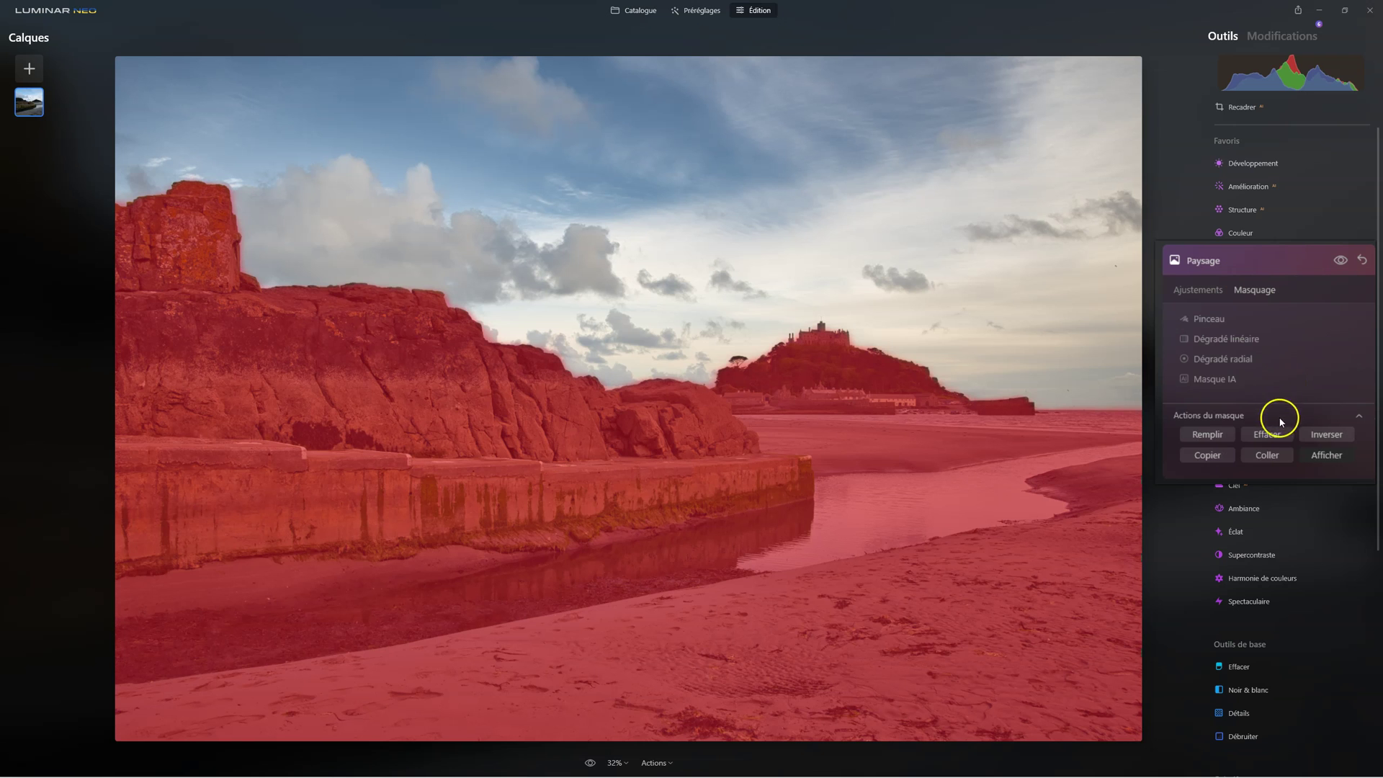
{"action": "left_click", "coordinate": [1239, 257]}
{"action": "left_click", "coordinate": [1239, 232]}
{"action": "left_click", "coordinate": [1271, 218]}
{"action": "left_click", "coordinate": [1259, 333]}
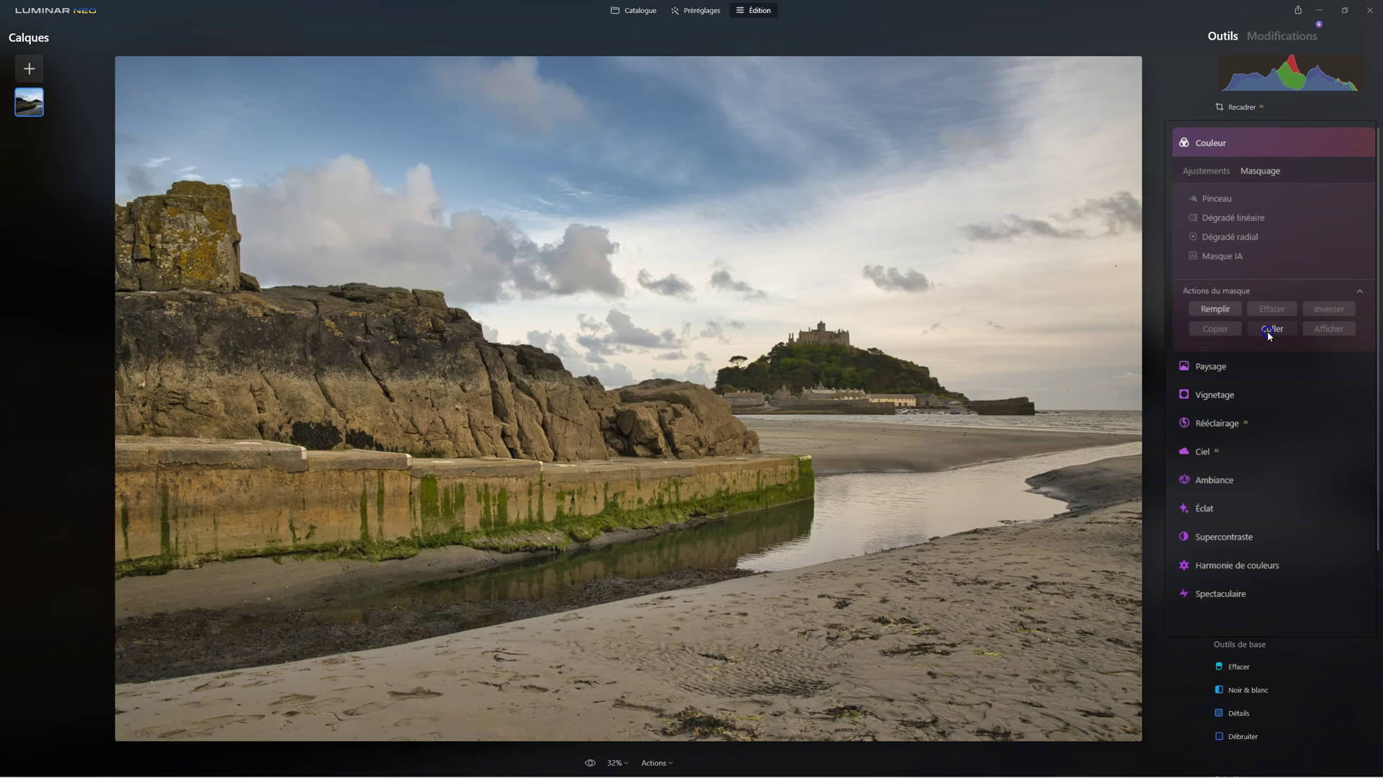
{"action": "left_click", "coordinate": [1330, 330]}
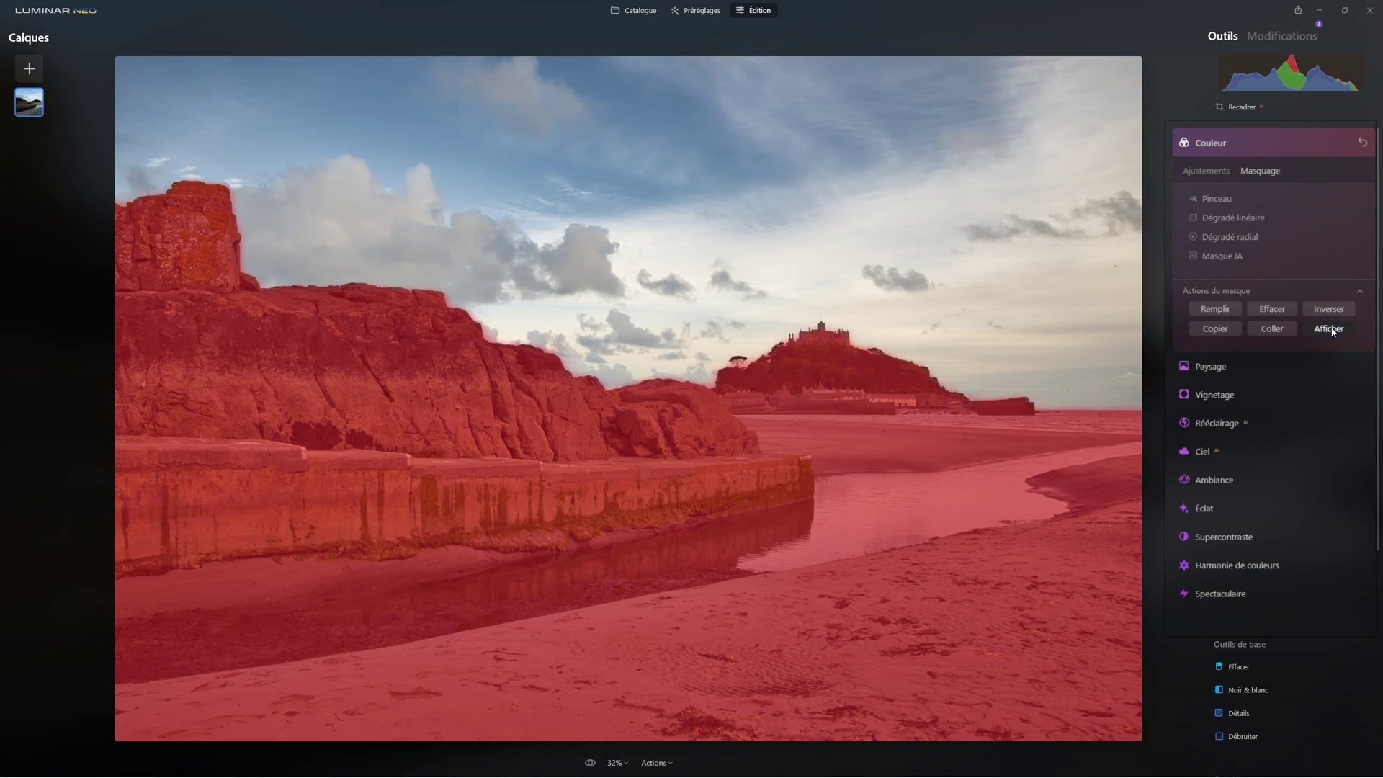
{"action": "left_click", "coordinate": [1331, 330]}
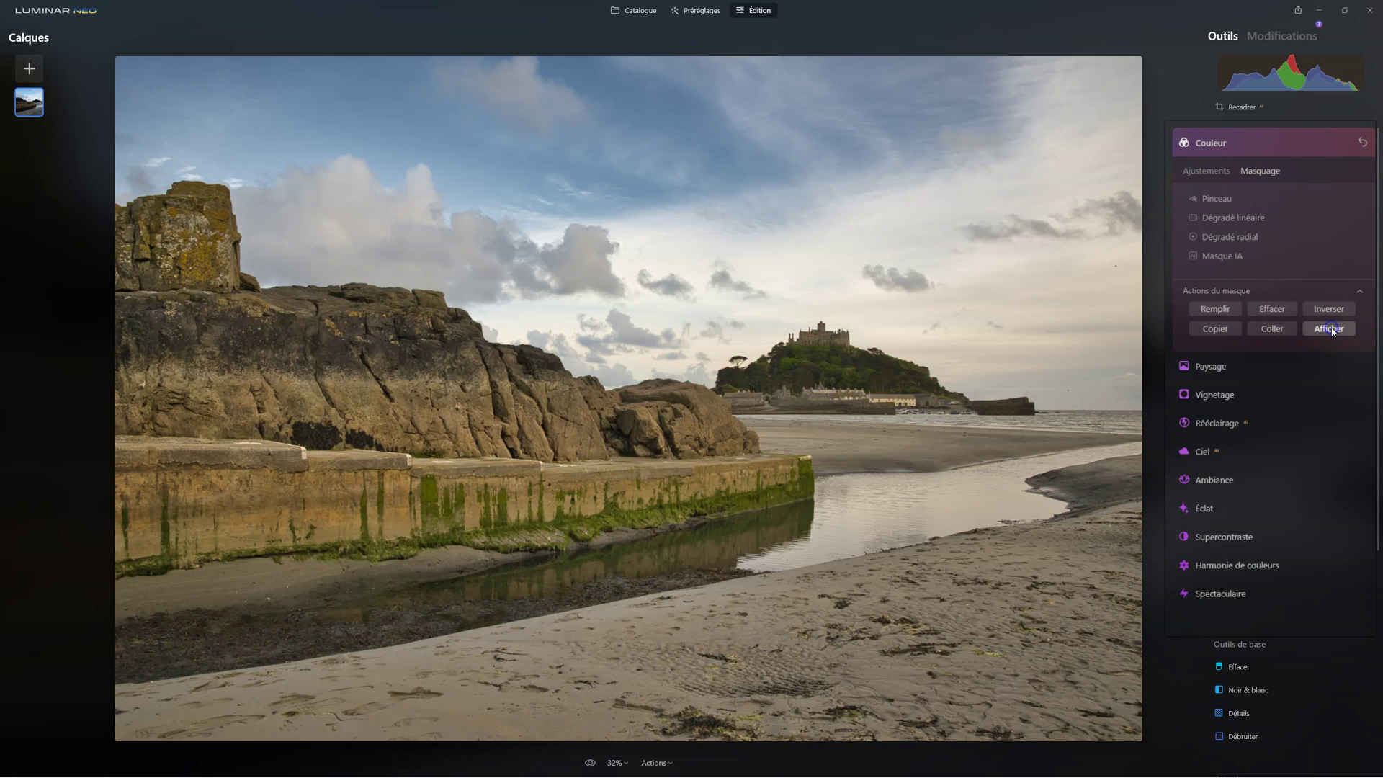
Set the HSL Orange saturation to 67 for the masked land and compare before and after.
{"action": "left_click", "coordinate": [1208, 170]}
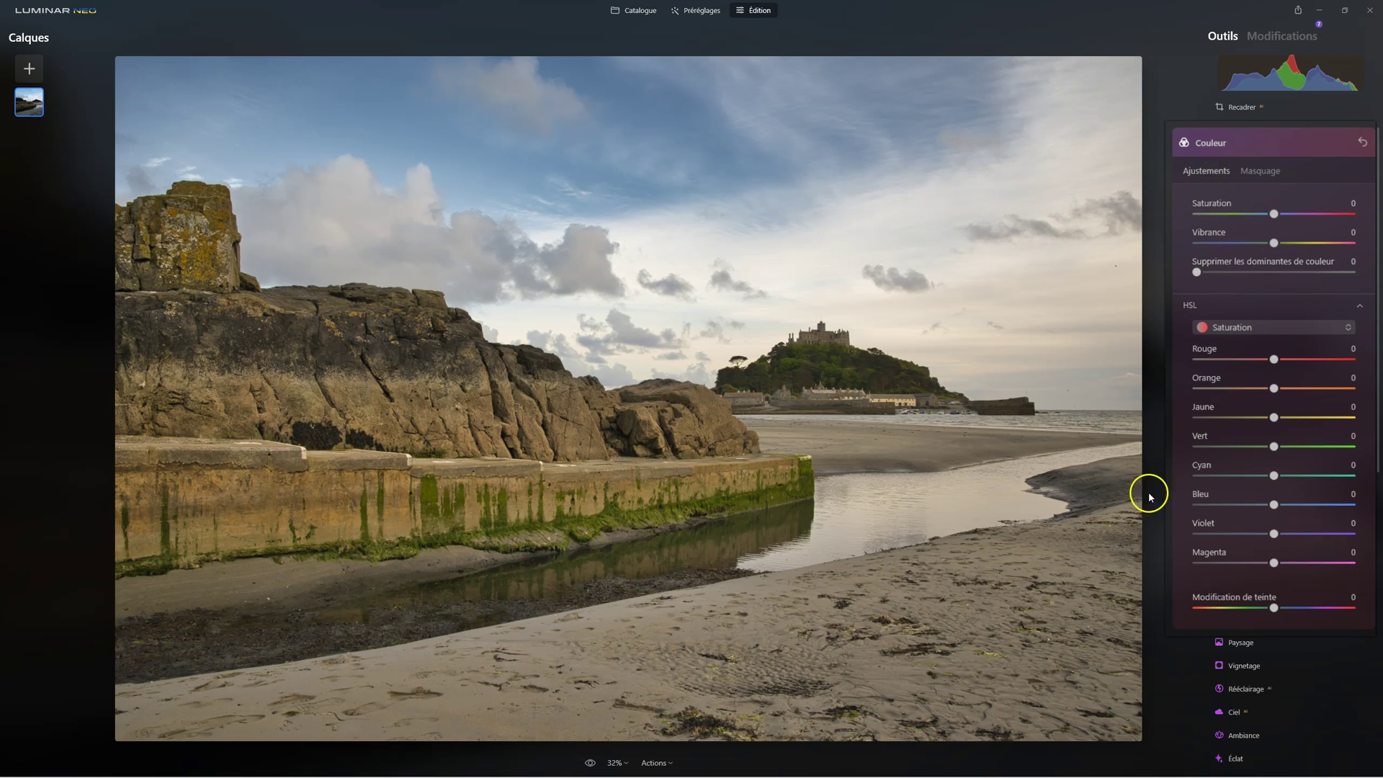
{"action": "left_click_drag", "start_coordinate": [1272, 387], "coordinate": [1295, 387]}
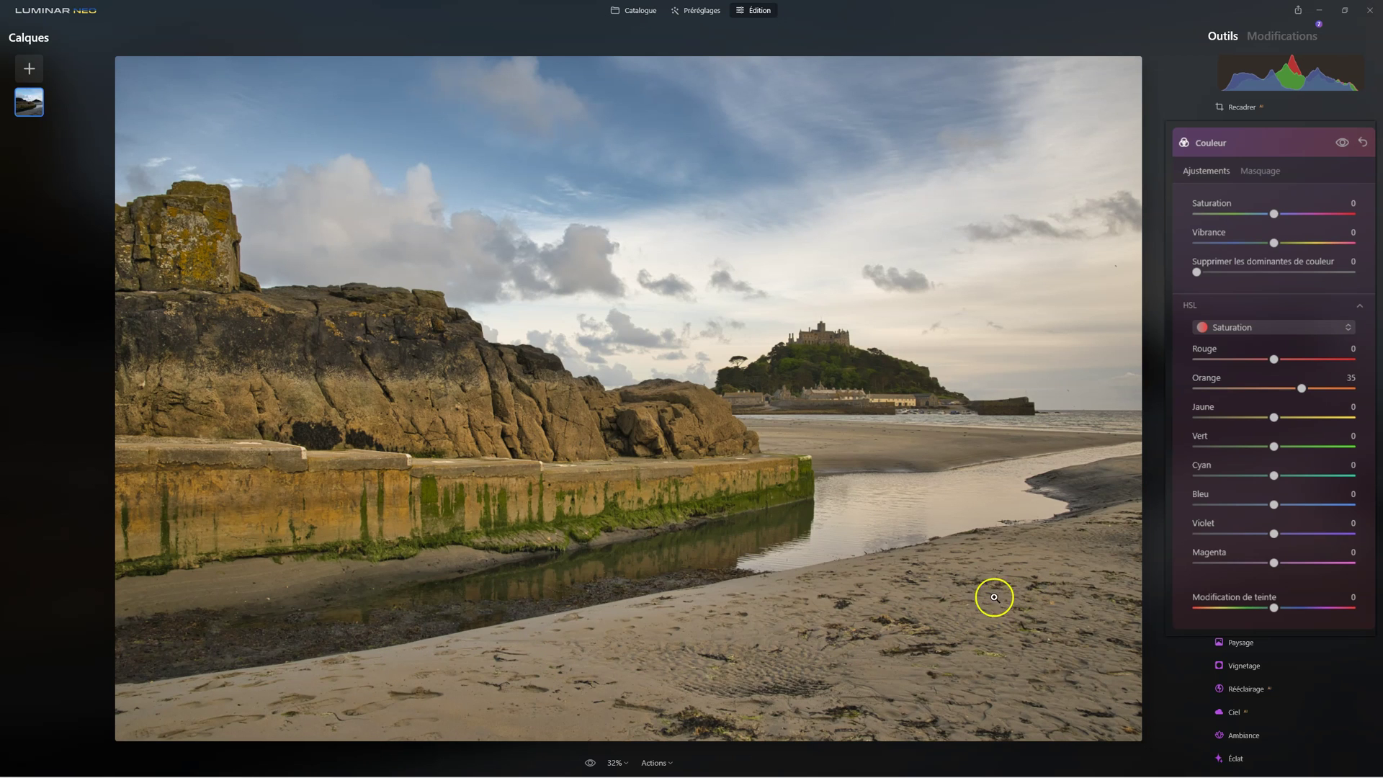
{"action": "left_click_drag", "start_coordinate": [1300, 390], "coordinate": [1317, 389]}
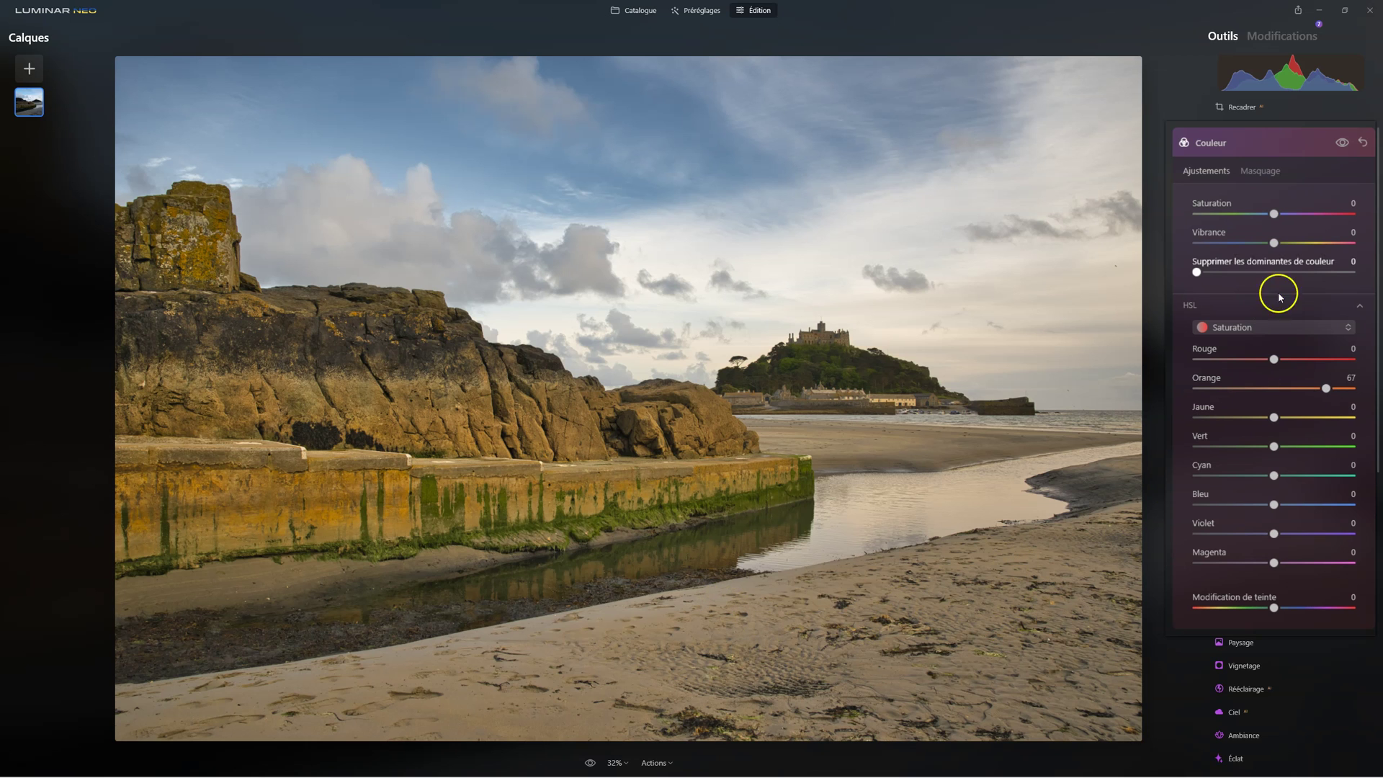
{"action": "left_click", "coordinate": [1342, 142]}
{"action": "left_click", "coordinate": [1342, 143]}
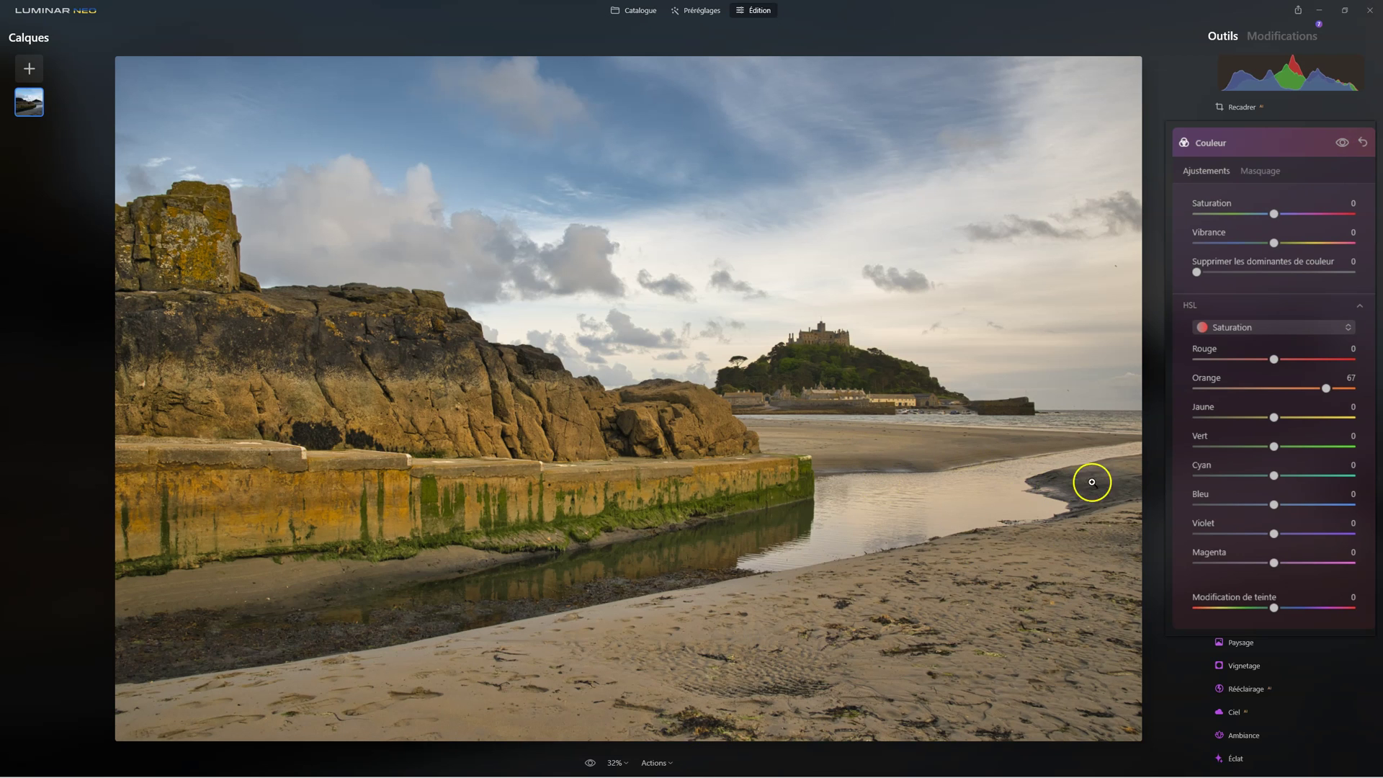
{"action": "left_click", "coordinate": [595, 390]}
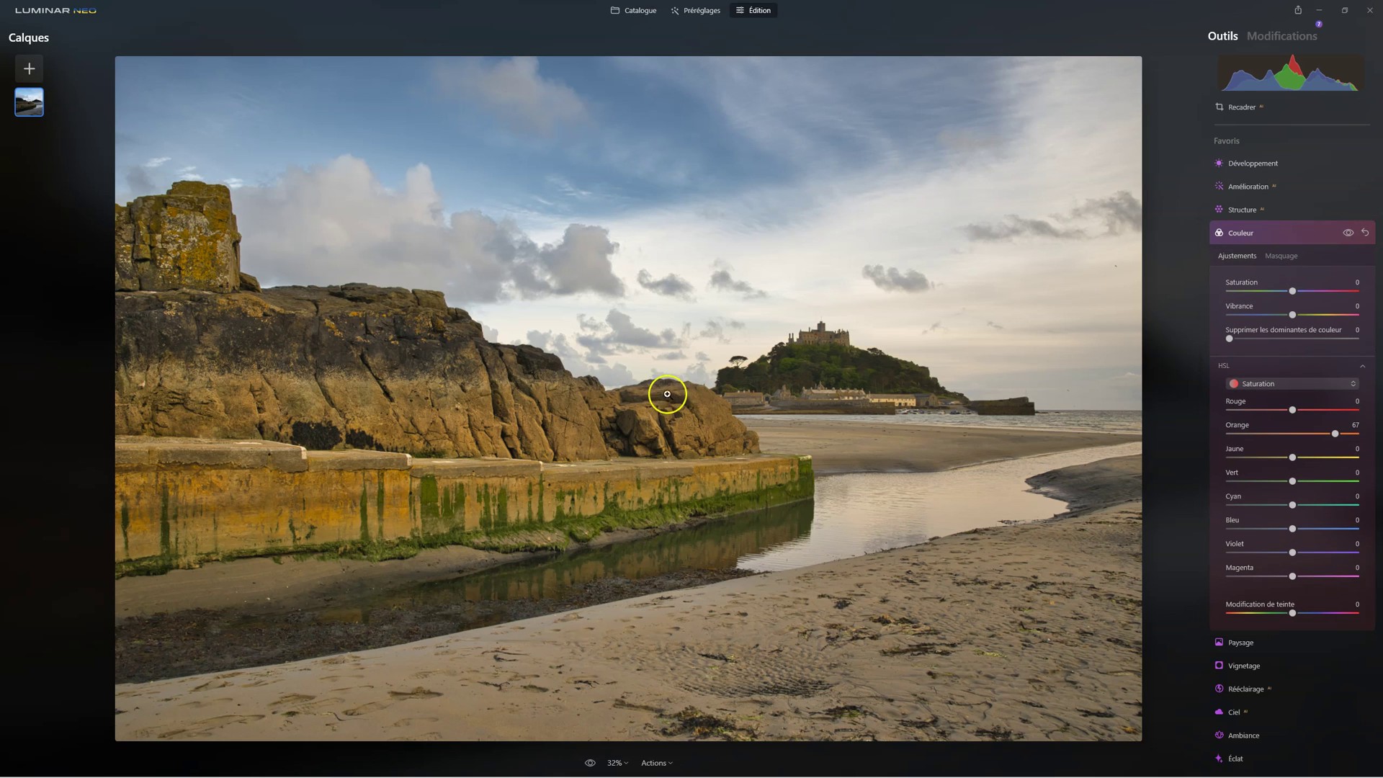
Start another Couleur adjustment, mask it with the AI category Montagnes, and display the mask overlay.
{"action": "left_click", "coordinate": [1235, 234]}
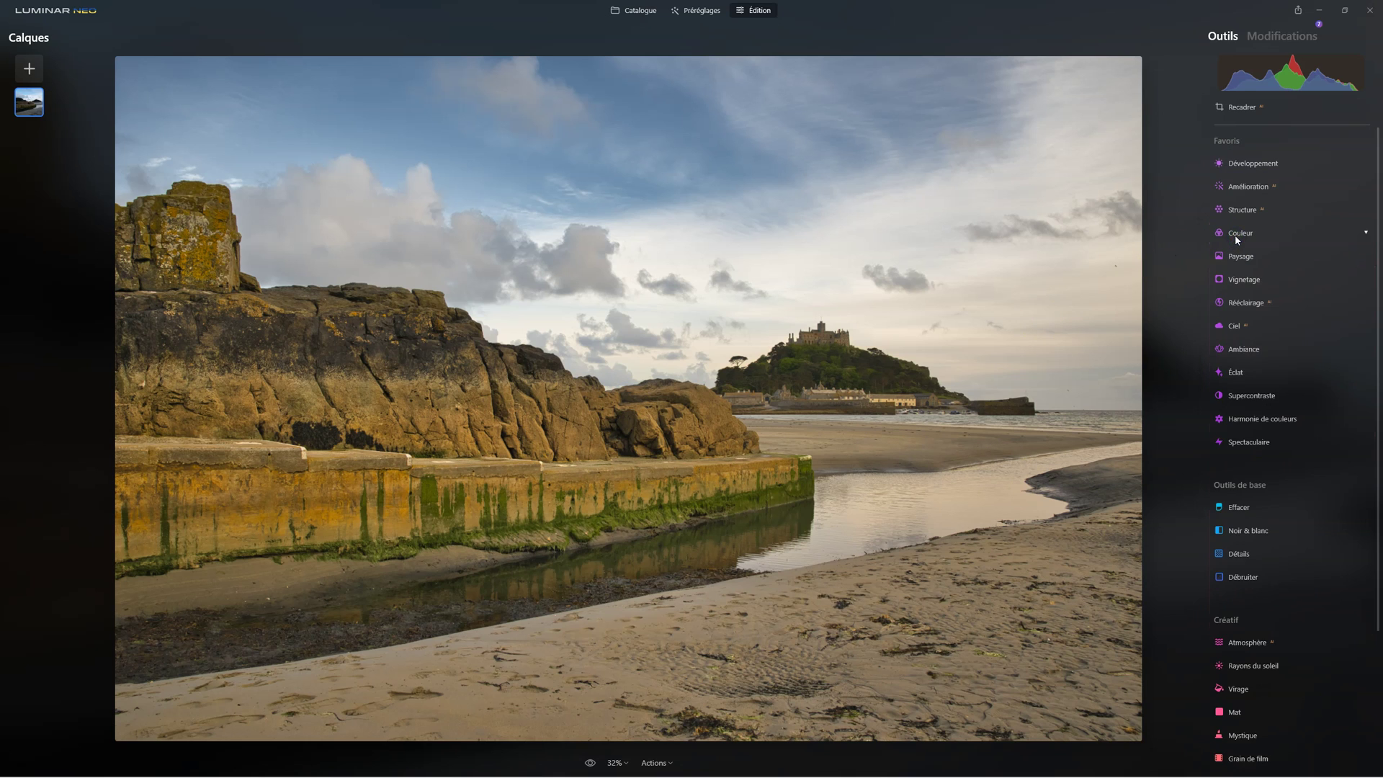
{"action": "left_click", "coordinate": [1235, 235]}
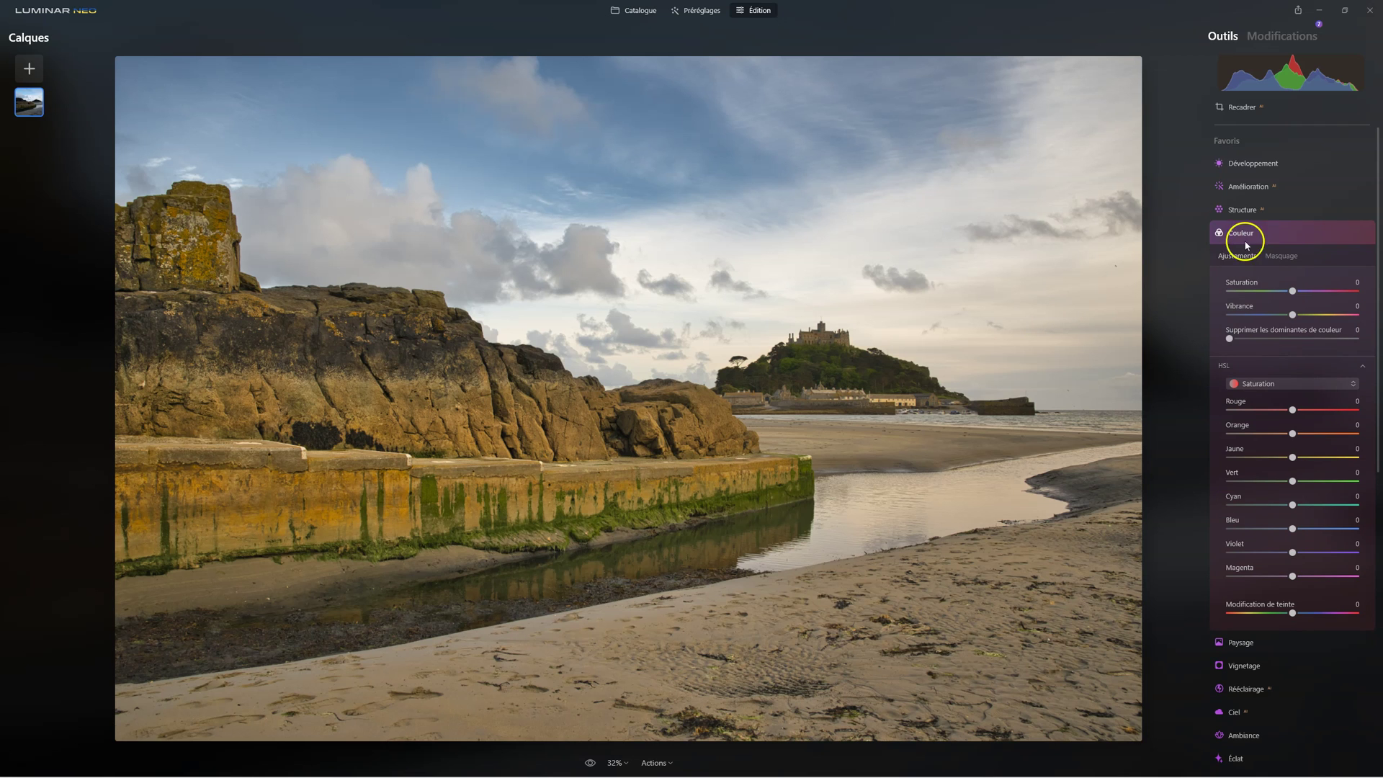
{"action": "left_click", "coordinate": [1281, 256]}
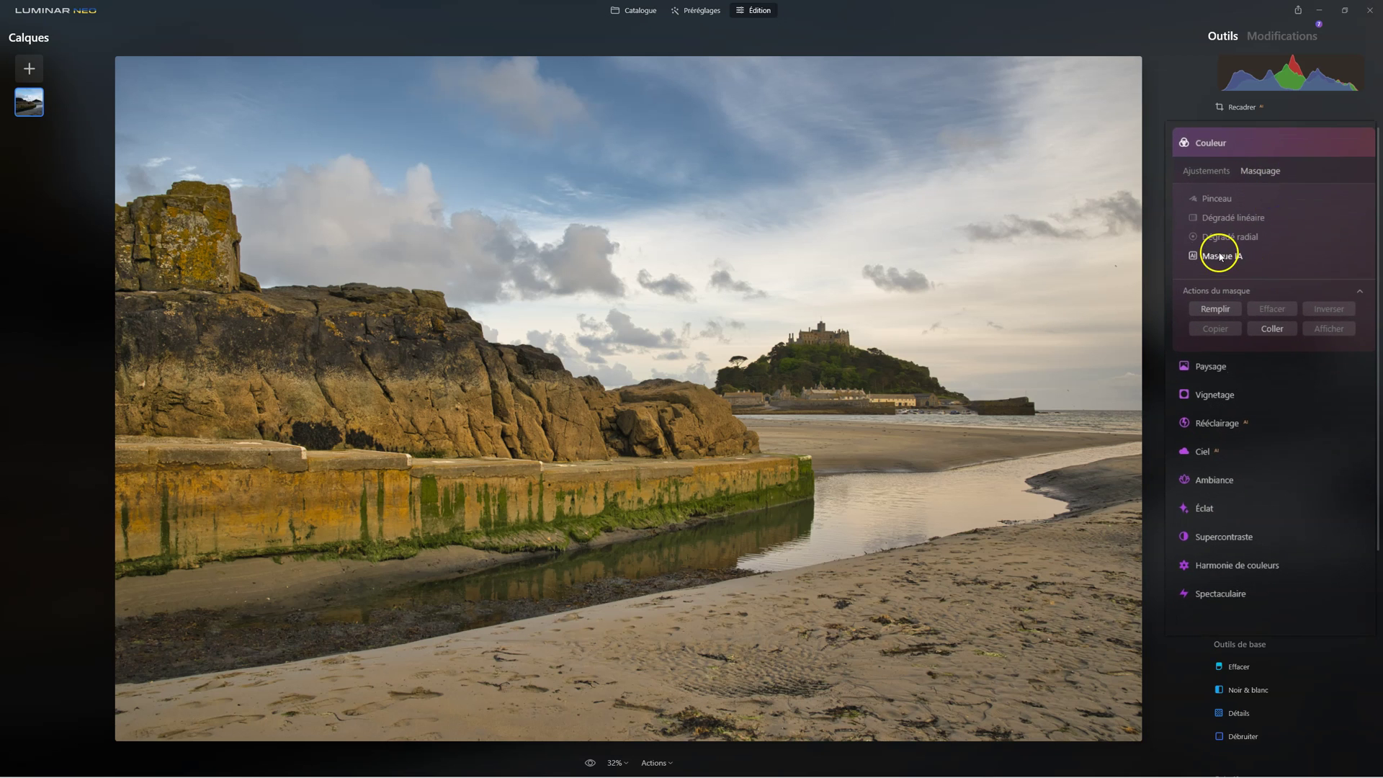
{"action": "left_click", "coordinate": [1219, 257]}
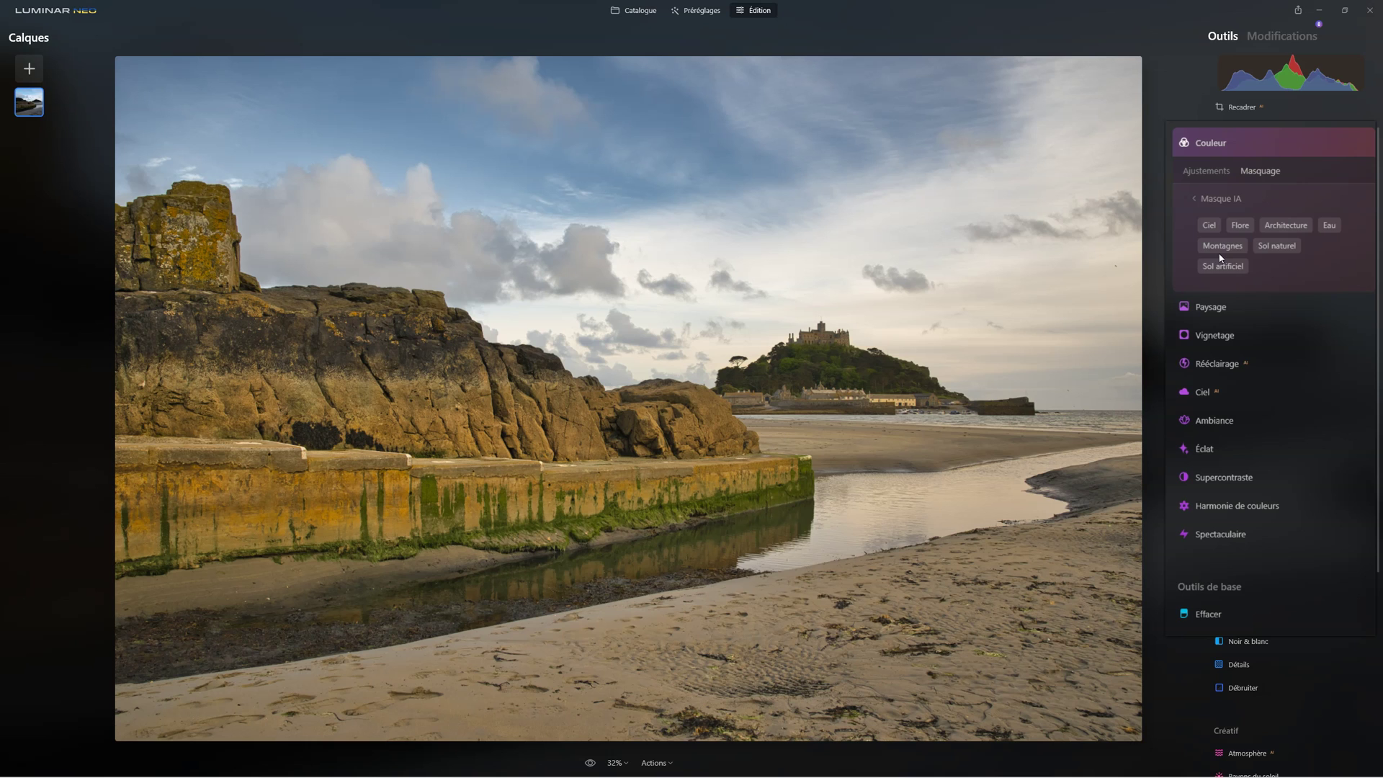
{"action": "left_click", "coordinate": [1233, 248]}
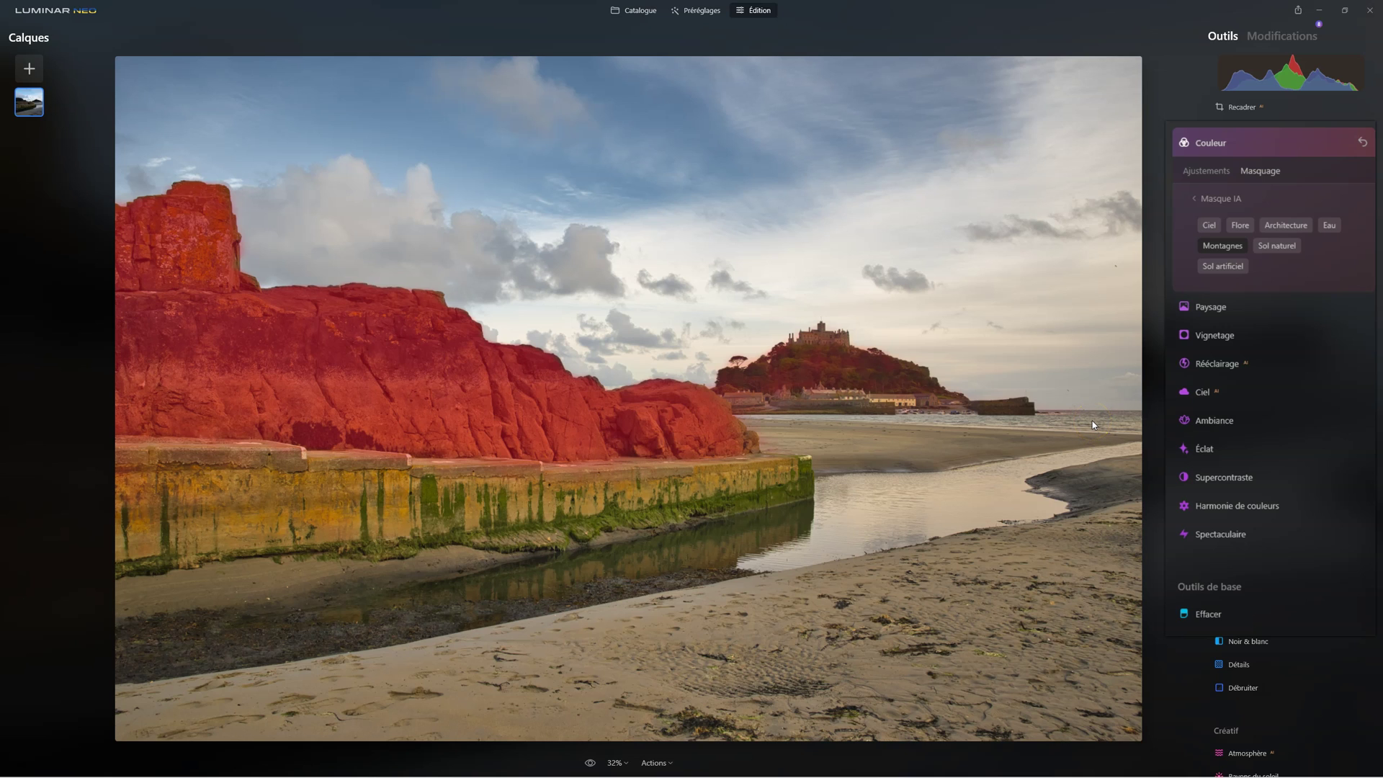
{"action": "left_click", "coordinate": [1196, 199]}
{"action": "left_click", "coordinate": [1331, 332]}
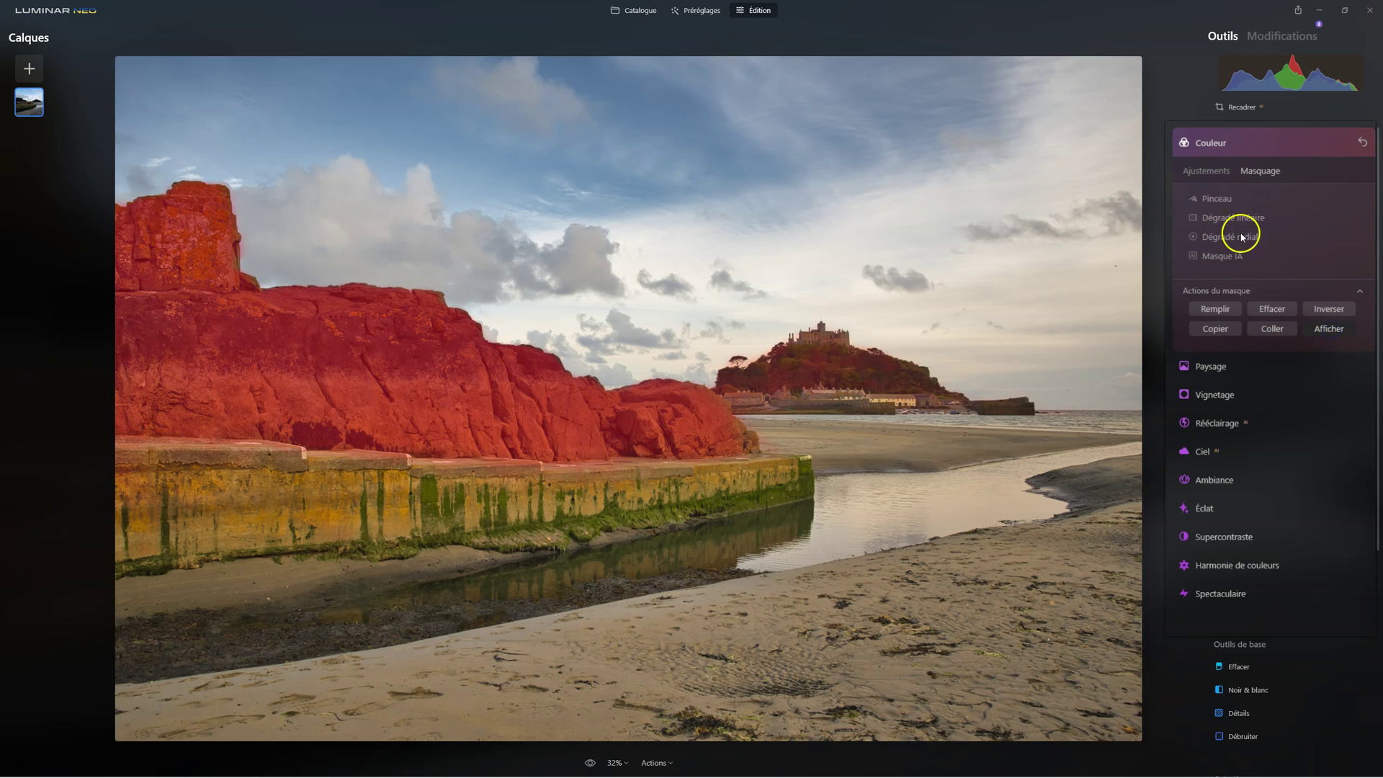
Erase the distant castle island from the Couleur mask with the brush reduced to size 40.
{"action": "left_click", "coordinate": [1218, 198]}
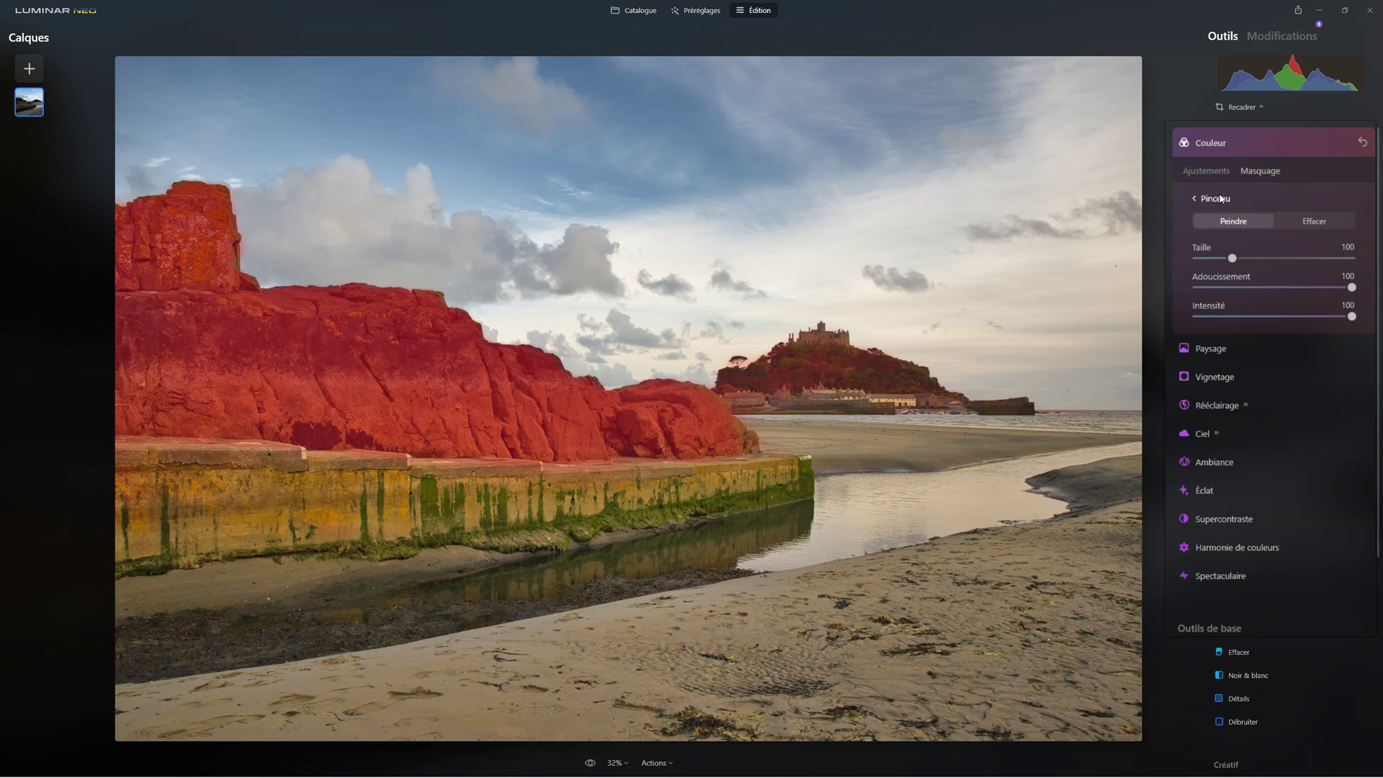
{"action": "left_click", "coordinate": [1315, 222]}
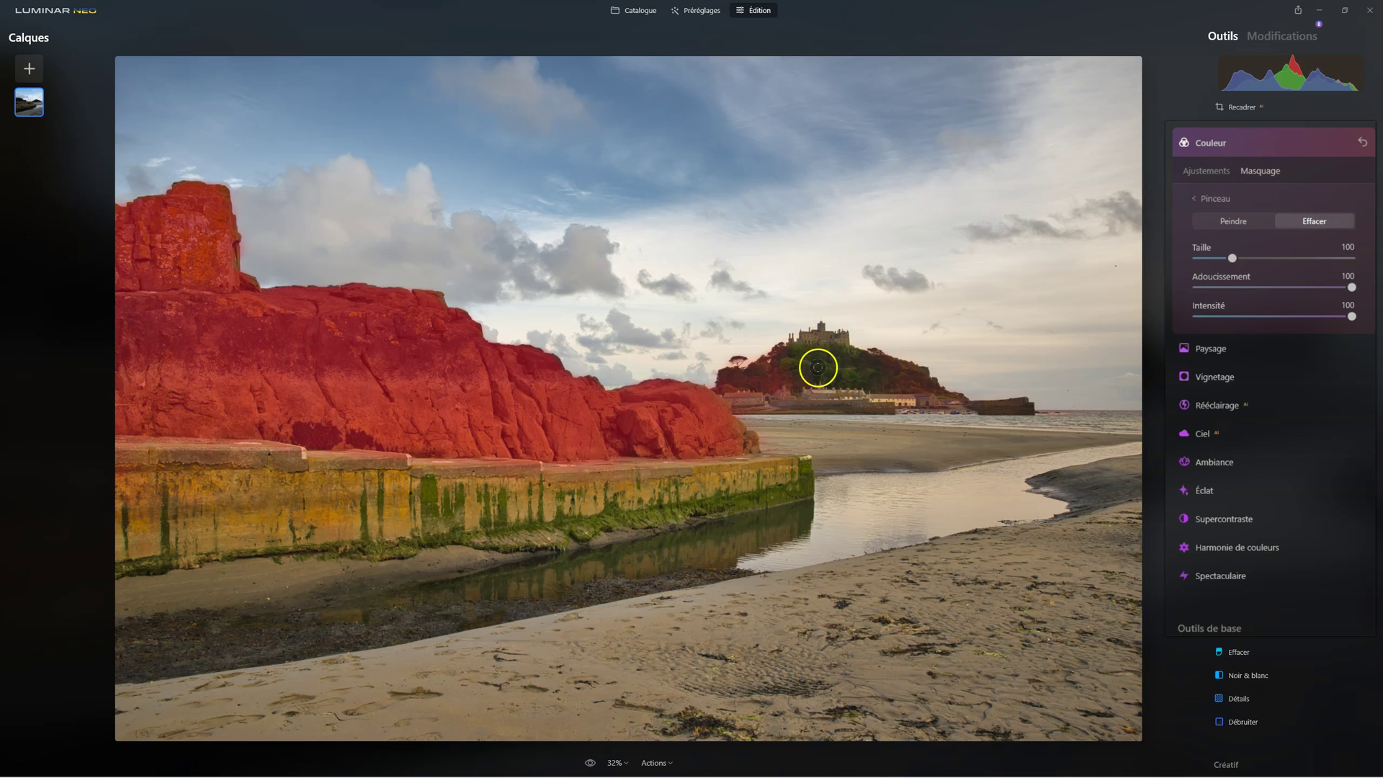
{"action": "key", "text": "bracketleft"}
{"action": "key", "text": "bracketleft"}
{"action": "key", "text": "bracketleft"}
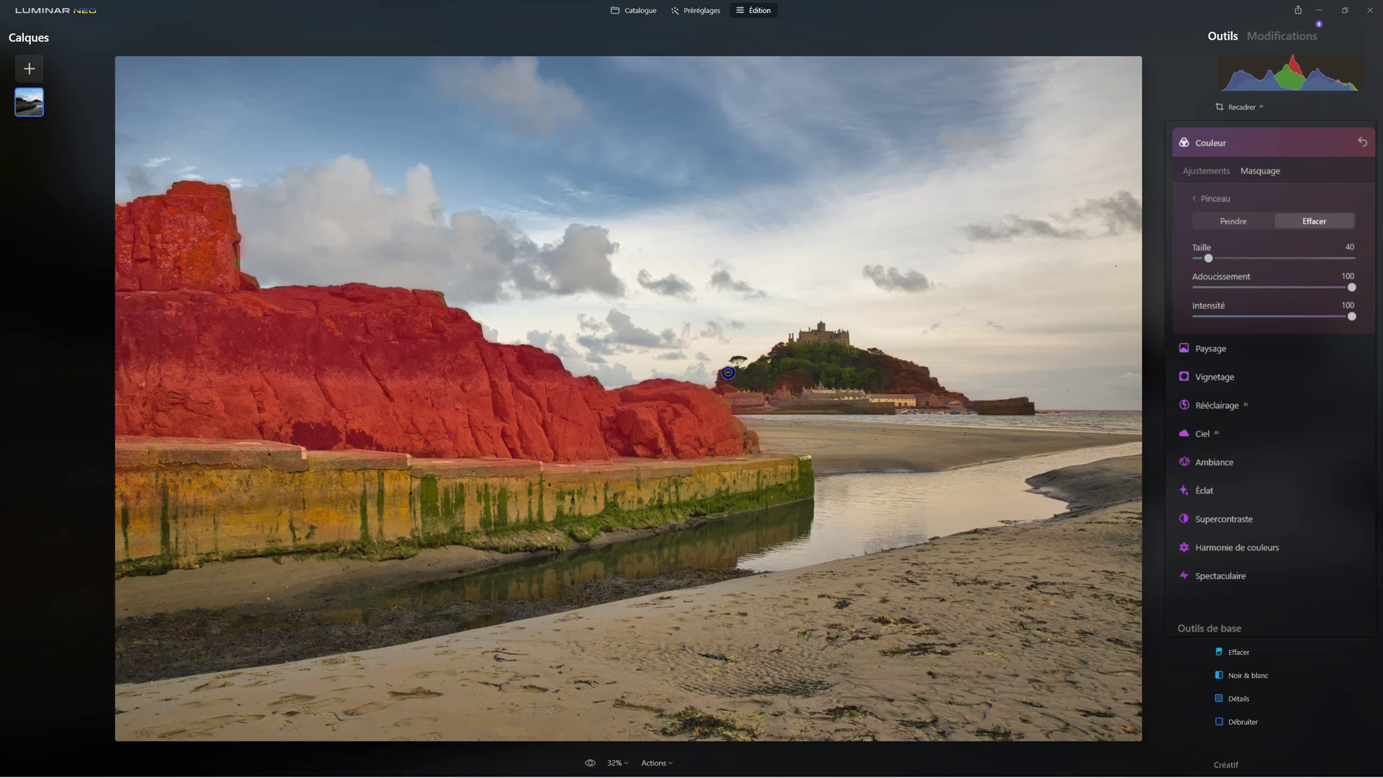
{"action": "mouse_move", "coordinate": [803, 399]}
{"action": "left_mouse_down"}
{"action": "mouse_move", "coordinate": [866, 378]}
{"action": "mouse_move", "coordinate": [817, 349]}
{"action": "mouse_move", "coordinate": [894, 356]}
{"action": "left_mouse_up"}
{"action": "left_click", "coordinate": [967, 404]}
{"action": "mouse_move", "coordinate": [903, 423]}
{"action": "left_mouse_down"}
{"action": "mouse_move", "coordinate": [843, 391]}
{"action": "mouse_move", "coordinate": [1036, 406]}
{"action": "mouse_move", "coordinate": [1080, 387]}
{"action": "mouse_move", "coordinate": [571, 521]}
{"action": "mouse_move", "coordinate": [182, 277]}
{"action": "mouse_move", "coordinate": [267, 382]}
{"action": "mouse_move", "coordinate": [910, 422]}
{"action": "left_mouse_up"}
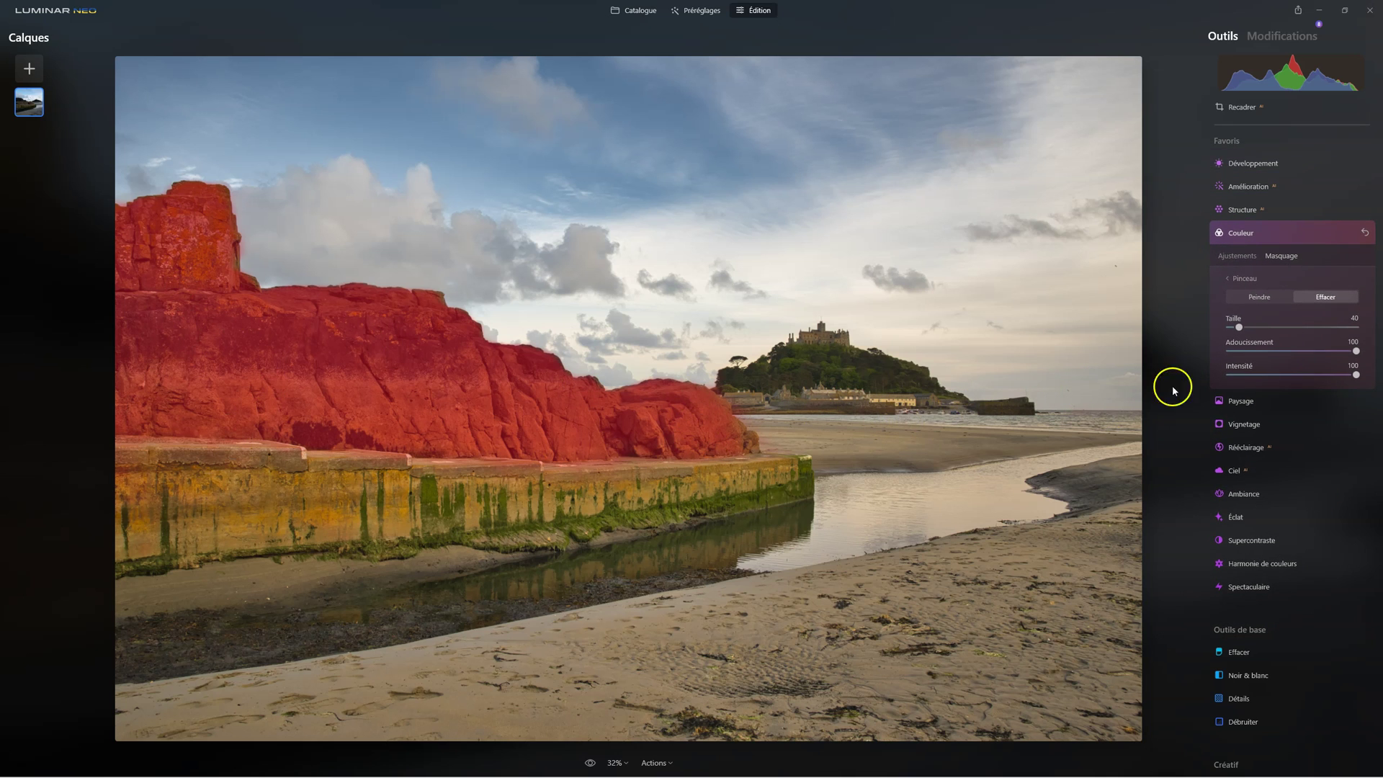
Set the HSL Orange saturation to -16 for the masked rocks in the Couleur adjustment.
{"action": "left_click", "coordinate": [1249, 260]}
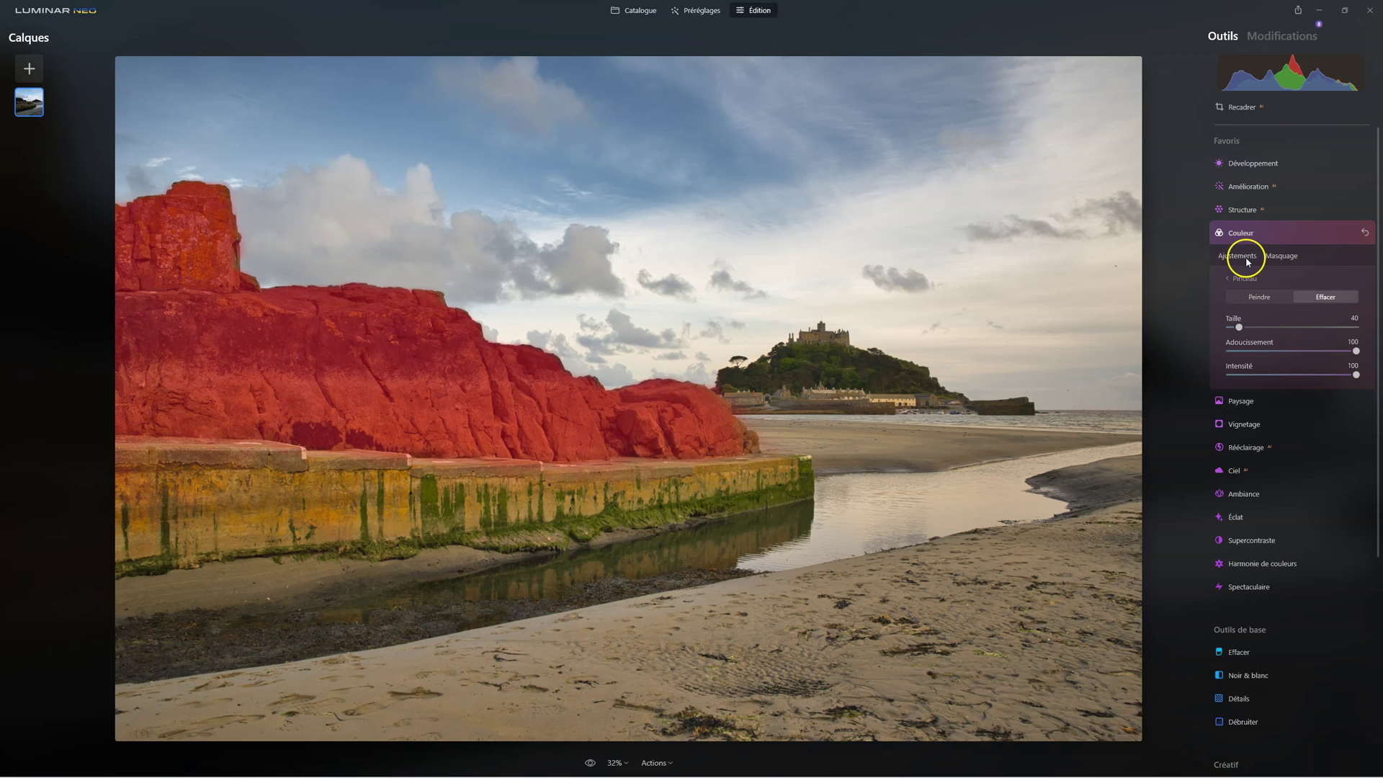
{"action": "left_click", "coordinate": [1274, 417]}
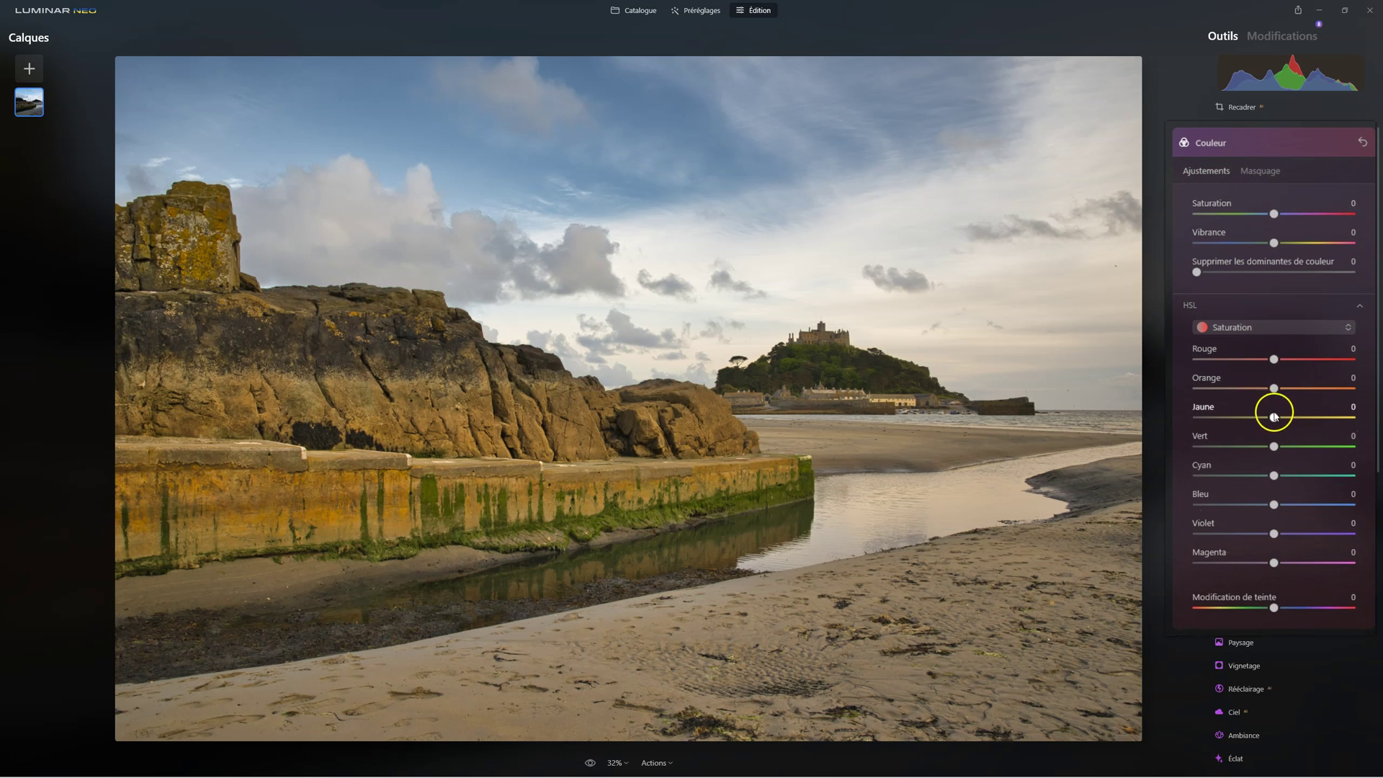
{"action": "left_click_drag", "start_coordinate": [1273, 390], "coordinate": [1258, 391]}
{"action": "left_click", "coordinate": [1266, 390]}
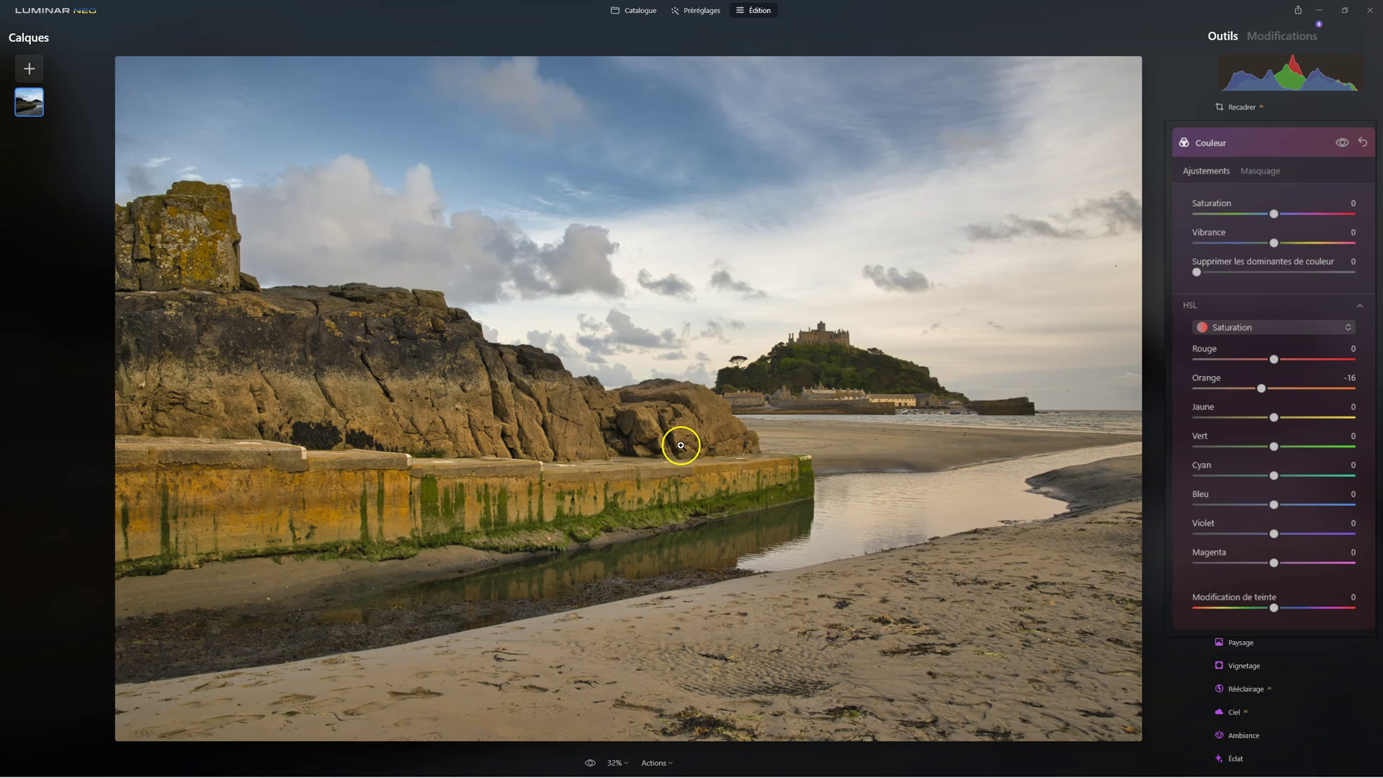
Paint the stone wall below the rocks into the Couleur mask with the brush enlarged to size 94.
{"action": "left_click", "coordinate": [1261, 171]}
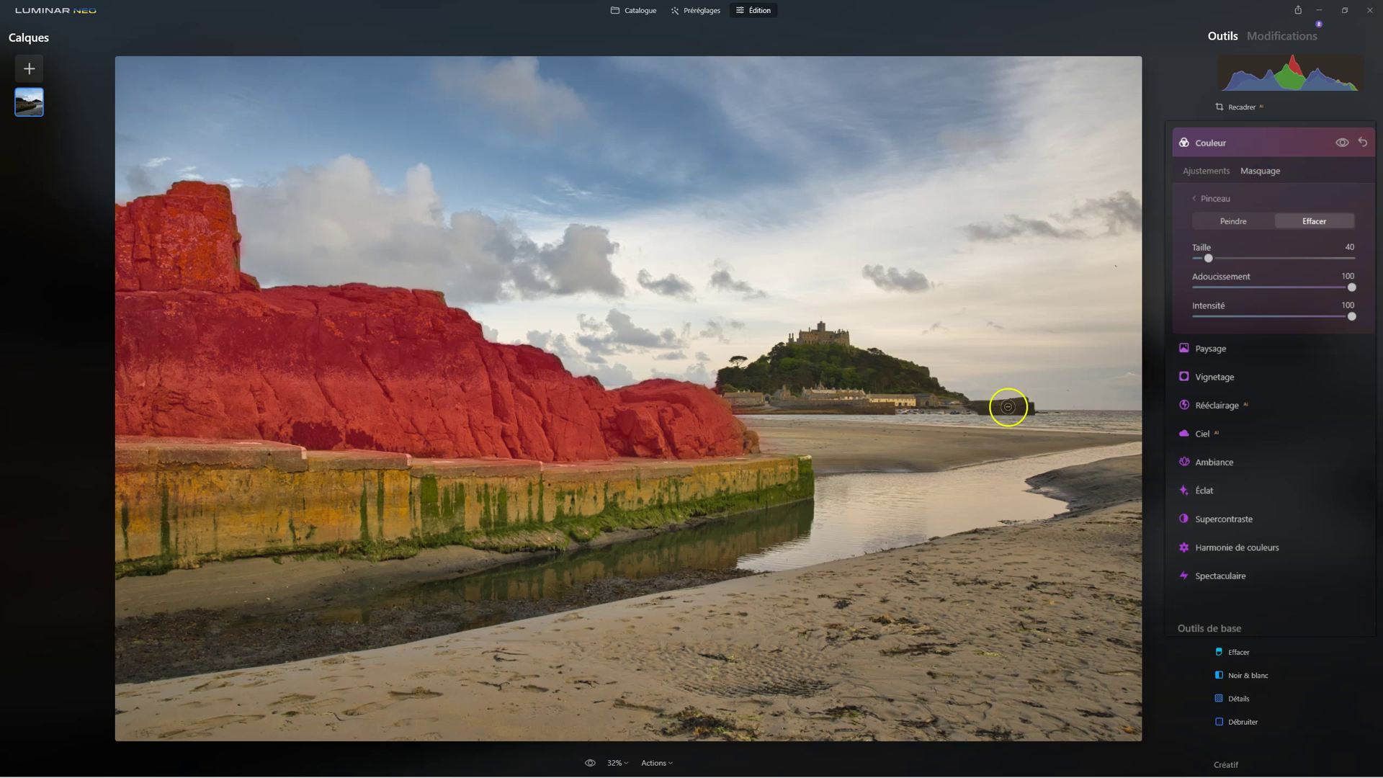
{"action": "left_click", "coordinate": [1259, 224]}
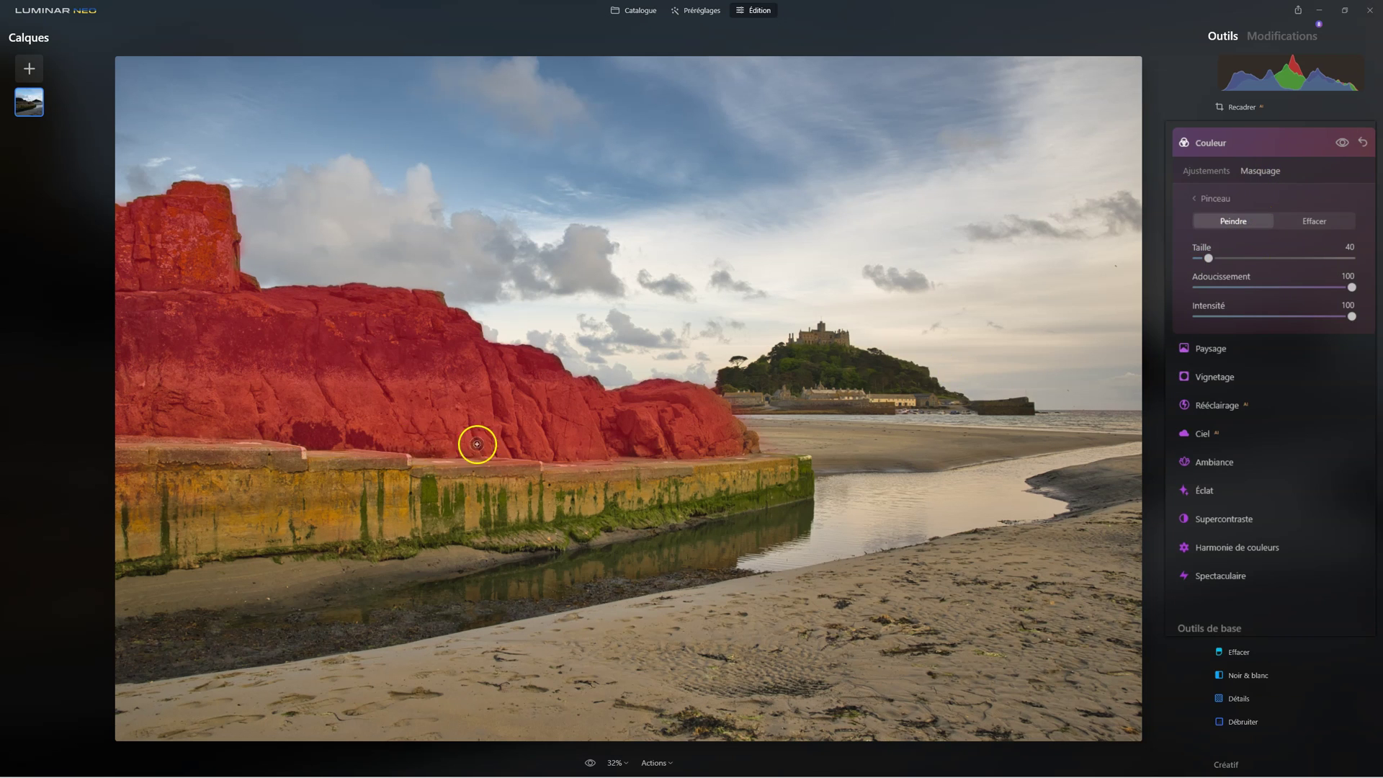
{"action": "left_click_drag", "start_coordinate": [1208, 258], "coordinate": [1230, 258]}
{"action": "mouse_move", "coordinate": [143, 461]}
{"action": "left_mouse_down"}
{"action": "mouse_move", "coordinate": [299, 480]}
{"action": "mouse_move", "coordinate": [204, 477]}
{"action": "mouse_move", "coordinate": [252, 484]}
{"action": "mouse_move", "coordinate": [157, 458]}
{"action": "mouse_move", "coordinate": [327, 499]}
{"action": "mouse_move", "coordinate": [368, 477]}
{"action": "mouse_move", "coordinate": [350, 462]}
{"action": "mouse_move", "coordinate": [517, 454]}
{"action": "mouse_move", "coordinate": [737, 469]}
{"action": "mouse_move", "coordinate": [114, 495]}
{"action": "mouse_move", "coordinate": [181, 522]}
{"action": "mouse_move", "coordinate": [338, 524]}
{"action": "mouse_move", "coordinate": [224, 518]}
{"action": "mouse_move", "coordinate": [405, 518]}
{"action": "mouse_move", "coordinate": [685, 484]}
{"action": "left_mouse_up"}
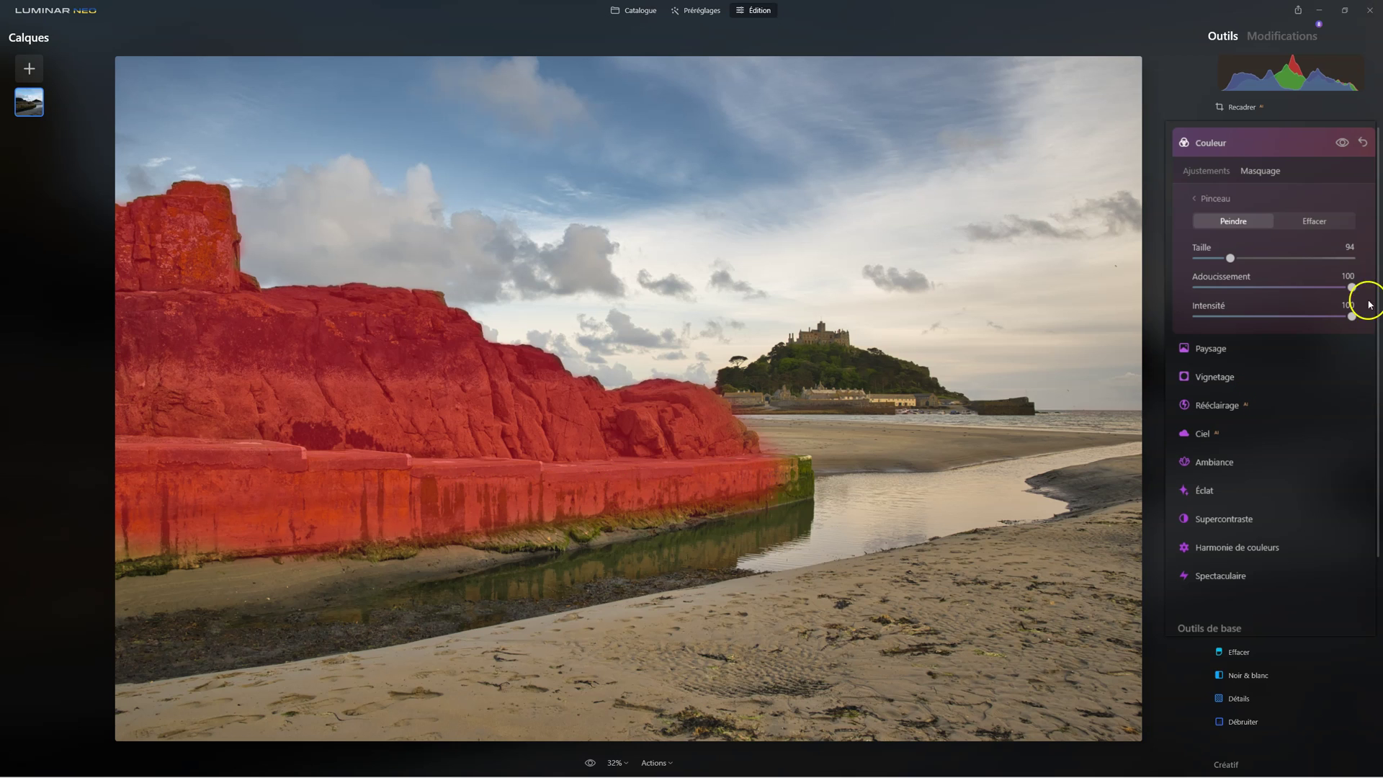
Erase the mask spill beyond the rocks and wall, then fill in the wall's end and face with brush size 46.
{"action": "left_click", "coordinate": [1327, 224]}
{"action": "left_click_drag", "start_coordinate": [770, 441], "coordinate": [772, 436]}
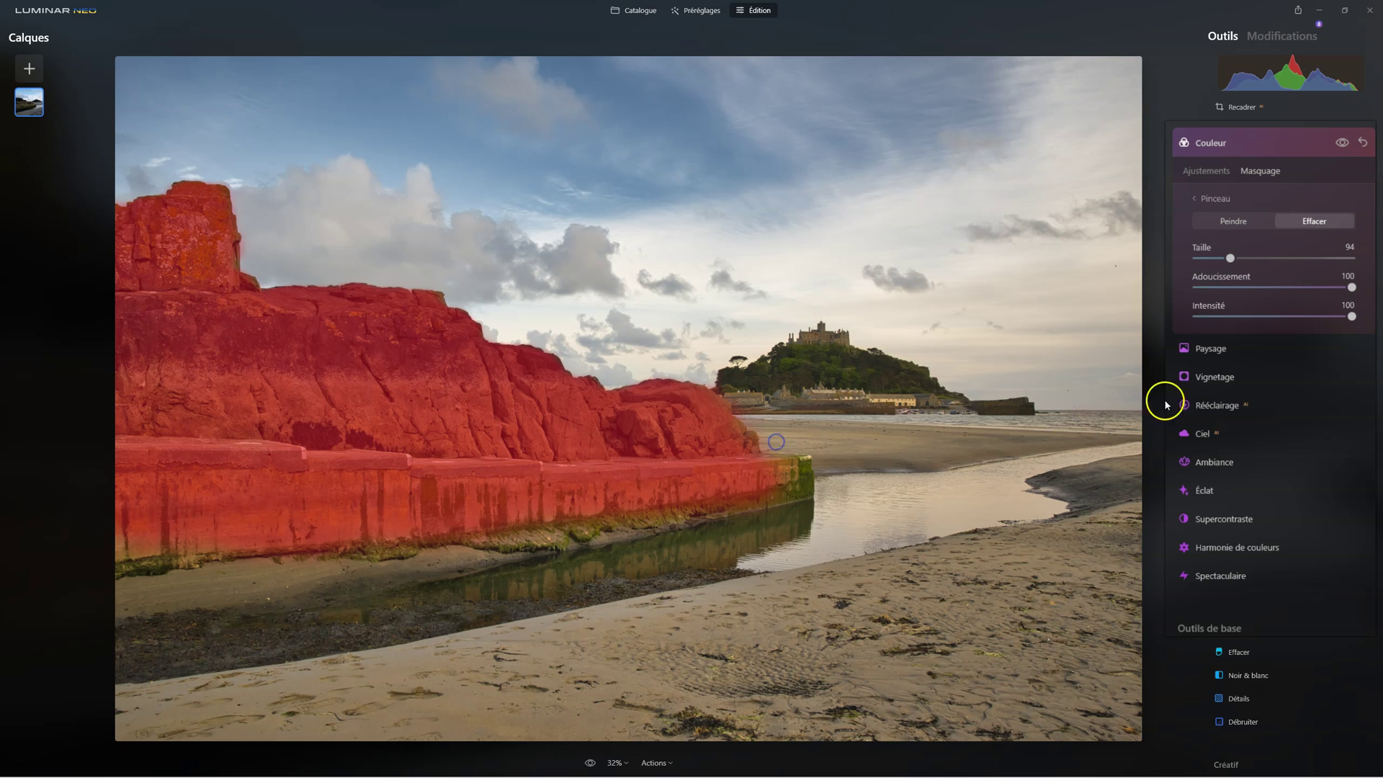
{"action": "left_click_drag", "start_coordinate": [1231, 258], "coordinate": [1211, 258]}
{"action": "left_click", "coordinate": [1225, 222]}
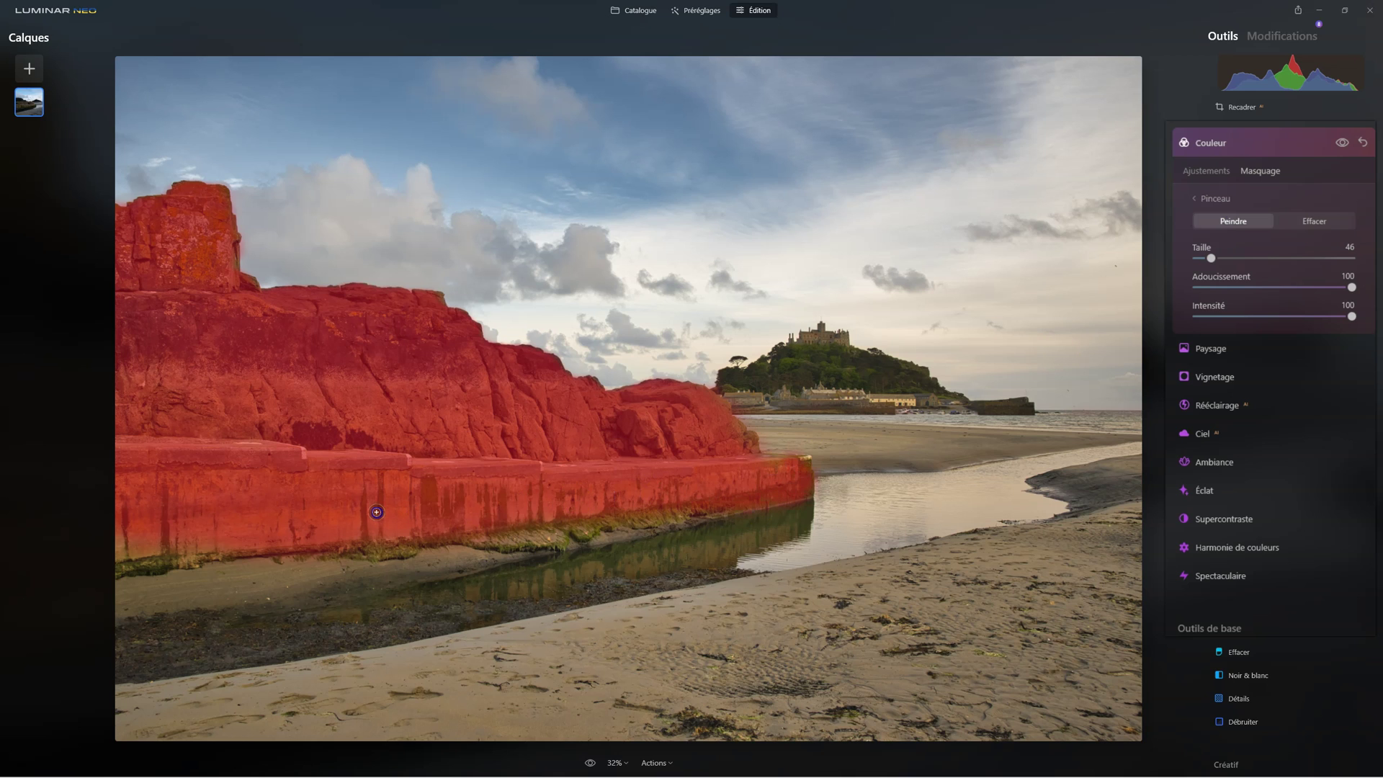
{"action": "mouse_move", "coordinate": [351, 508]}
{"action": "left_mouse_down"}
{"action": "mouse_move", "coordinate": [239, 509]}
{"action": "mouse_move", "coordinate": [124, 541]}
{"action": "left_mouse_up"}
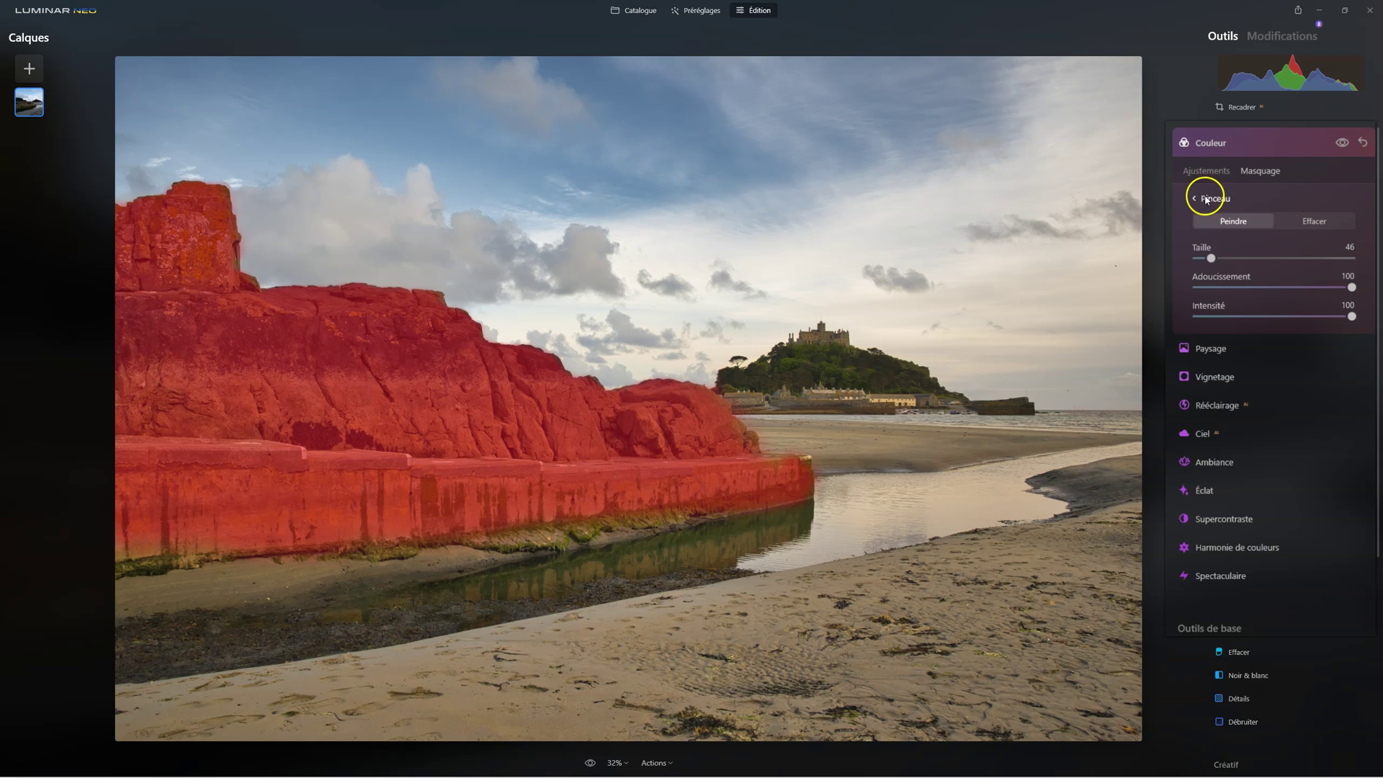
Set the HSL Orange saturation to -27 for the masked rocks and wall, and close the Couleur adjustment.
{"action": "left_click", "coordinate": [1207, 173]}
{"action": "left_click_drag", "start_coordinate": [1261, 388], "coordinate": [1255, 391]}
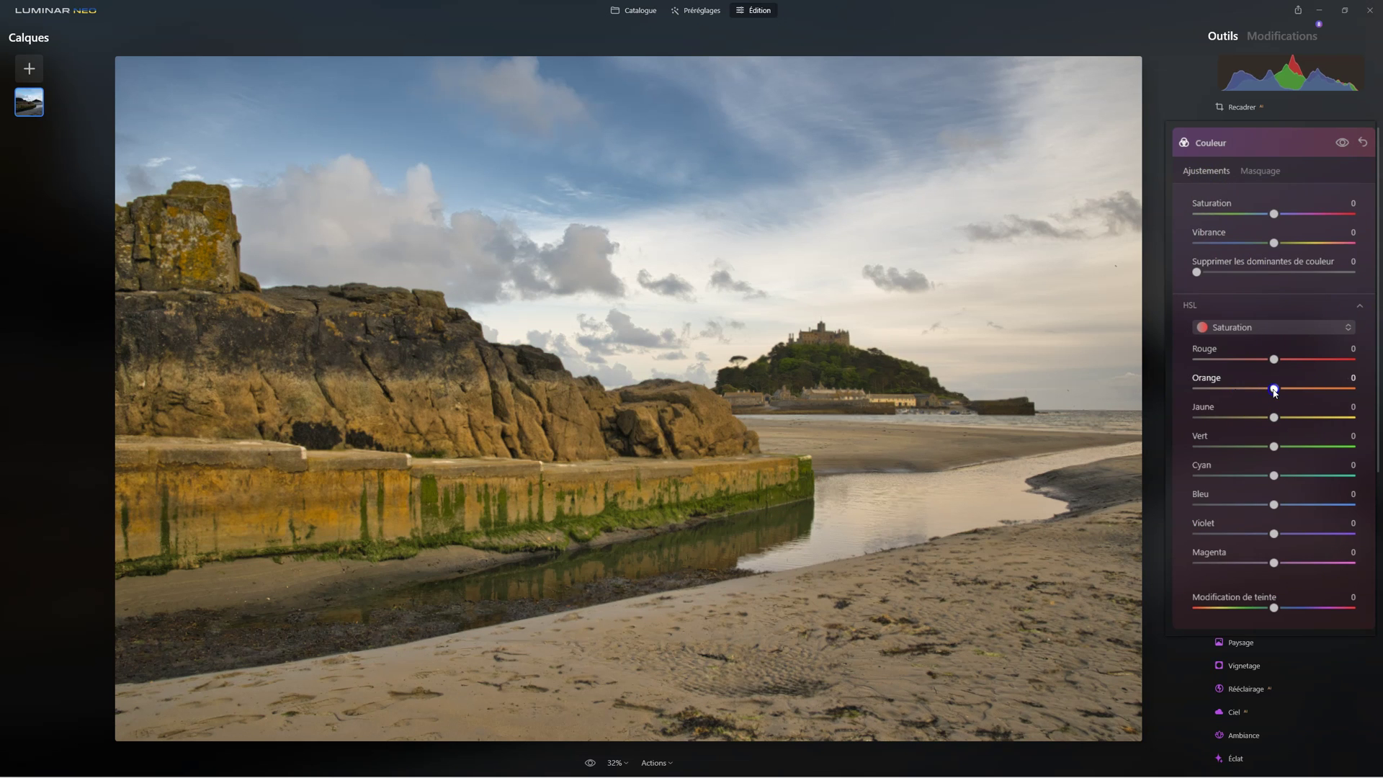
{"action": "left_click_drag", "start_coordinate": [1261, 389], "coordinate": [1255, 390]}
{"action": "left_click", "coordinate": [1250, 386]}
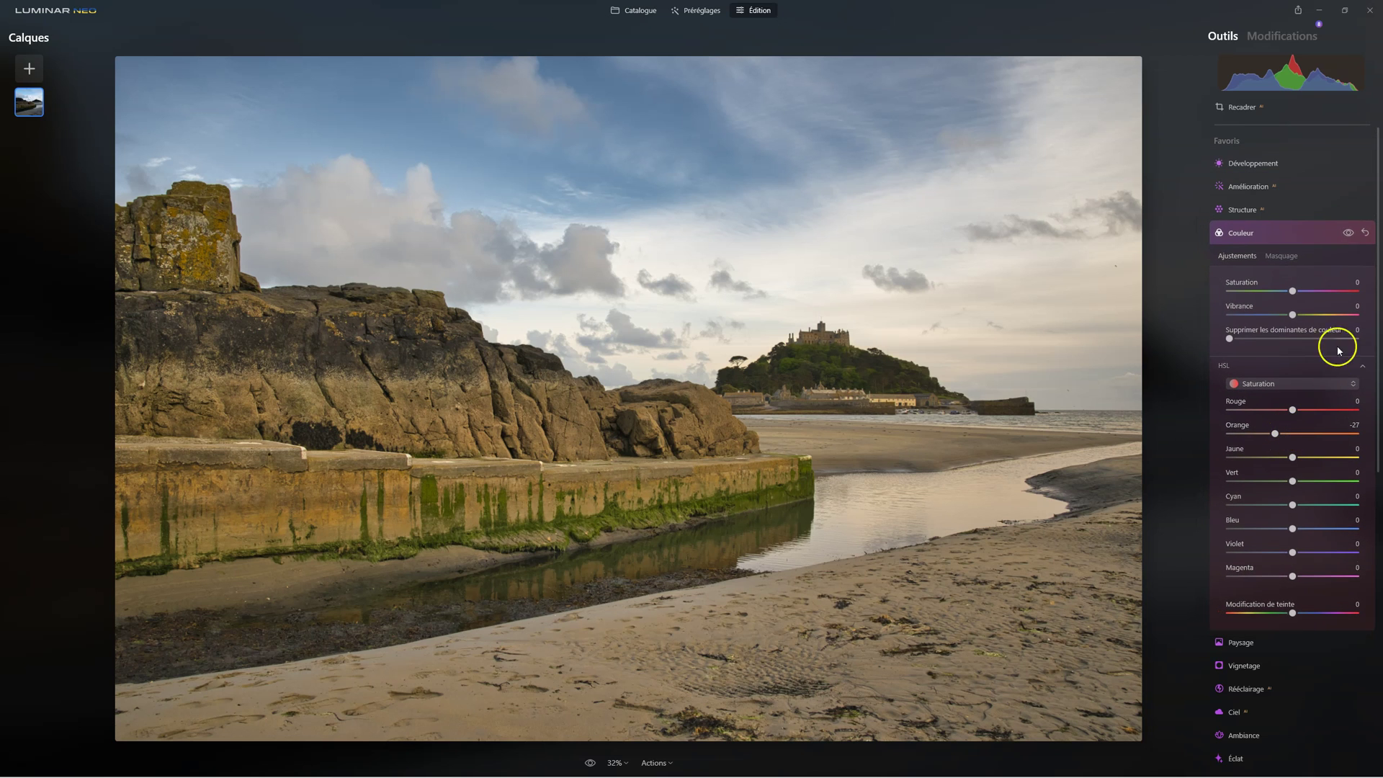
{"action": "left_click", "coordinate": [1242, 233]}
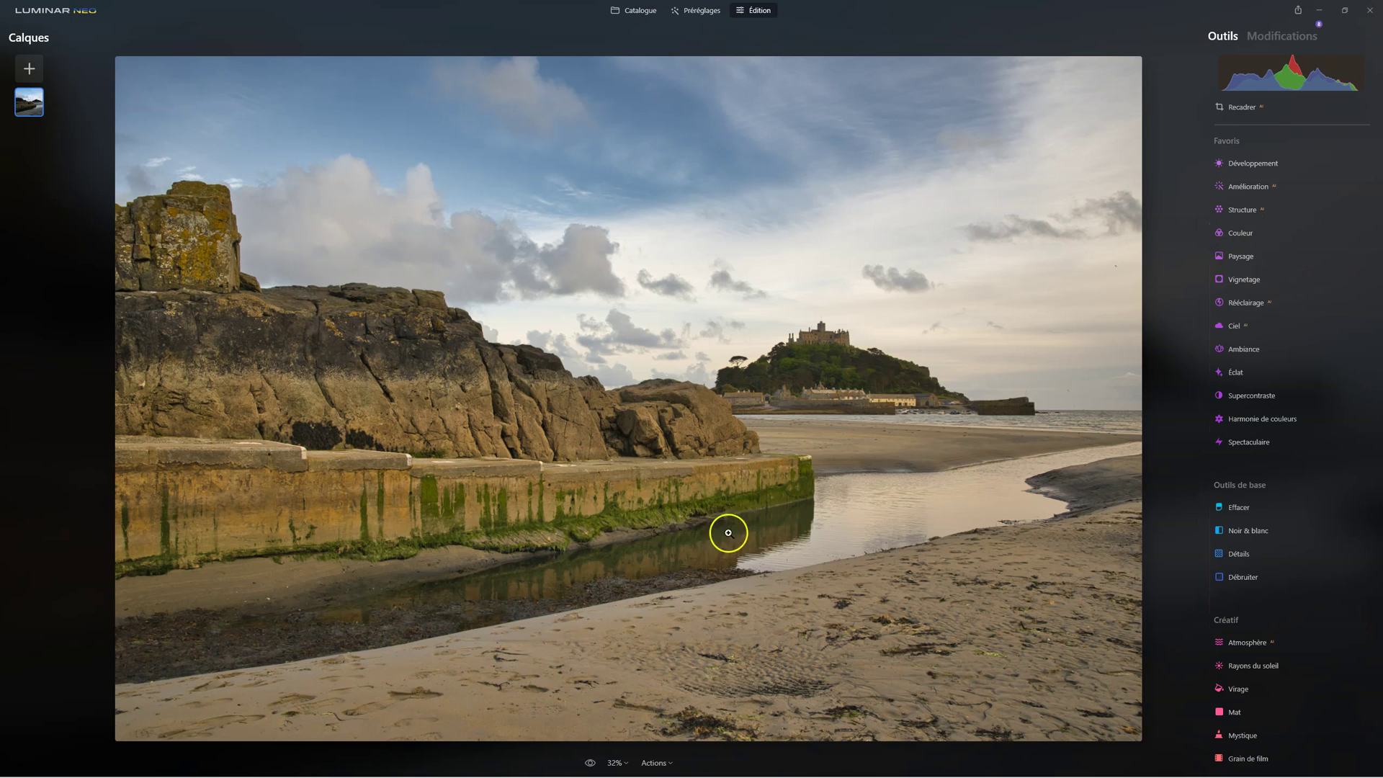
Review the applied Paysage and Couleur adjustments in the photo's edit history and return to the tools.
{"action": "left_click", "coordinate": [1265, 37]}
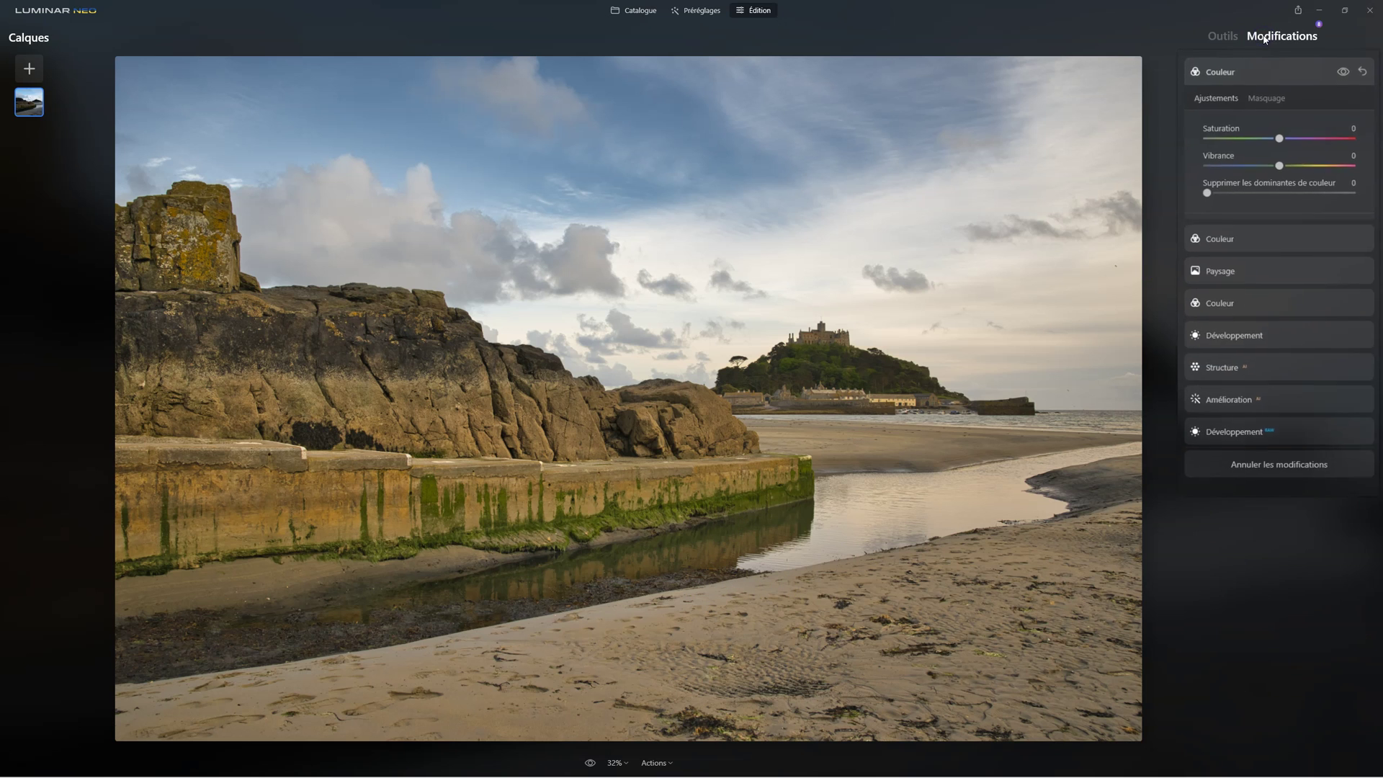
{"action": "left_click", "coordinate": [1204, 309]}
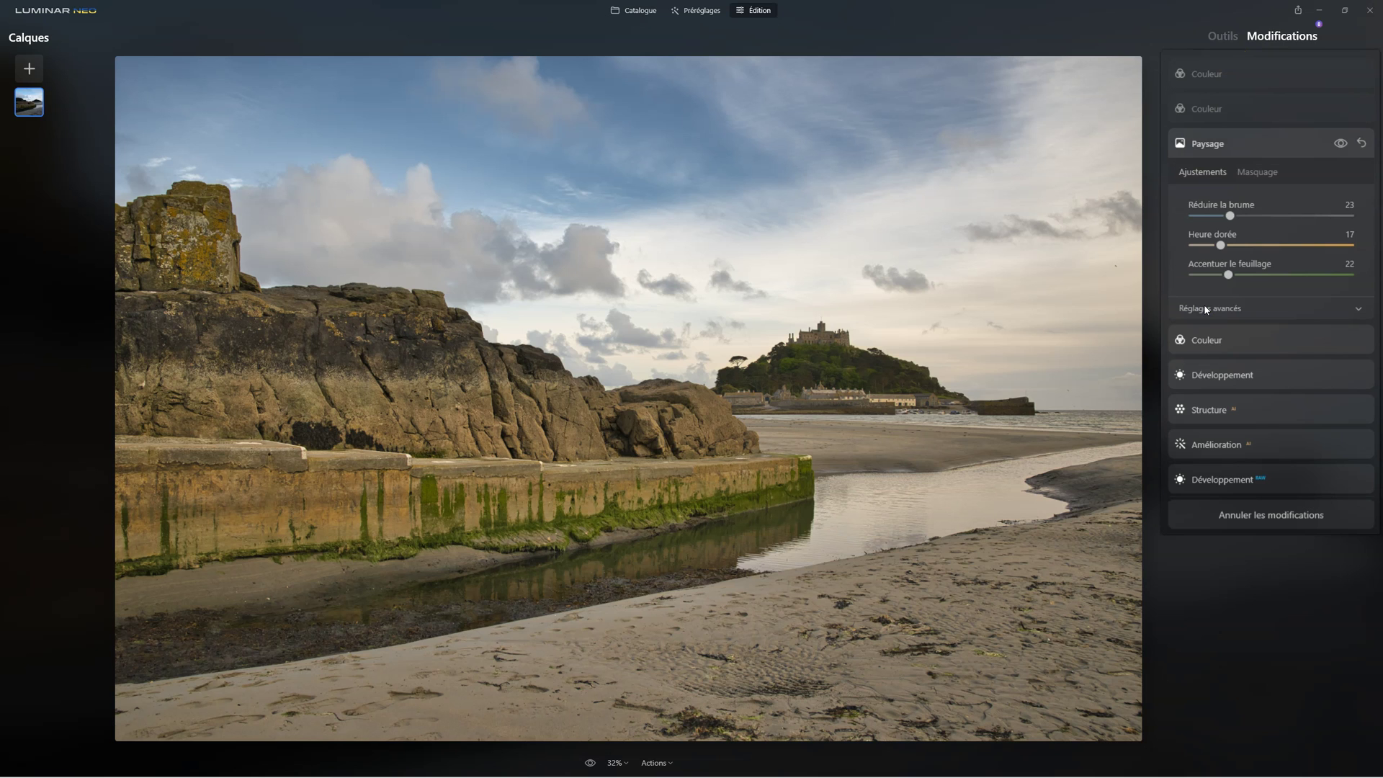
{"action": "left_click", "coordinate": [1207, 106]}
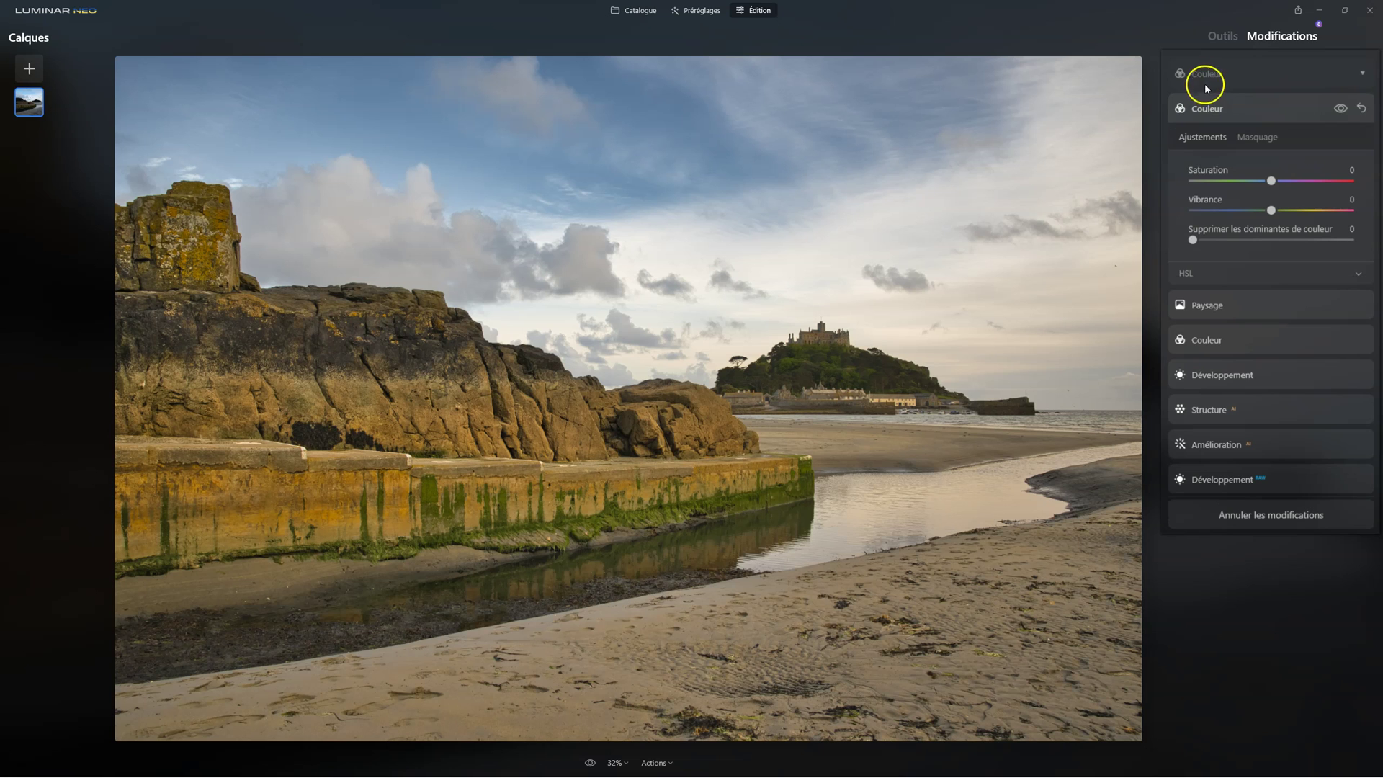
{"action": "left_click", "coordinate": [1203, 74]}
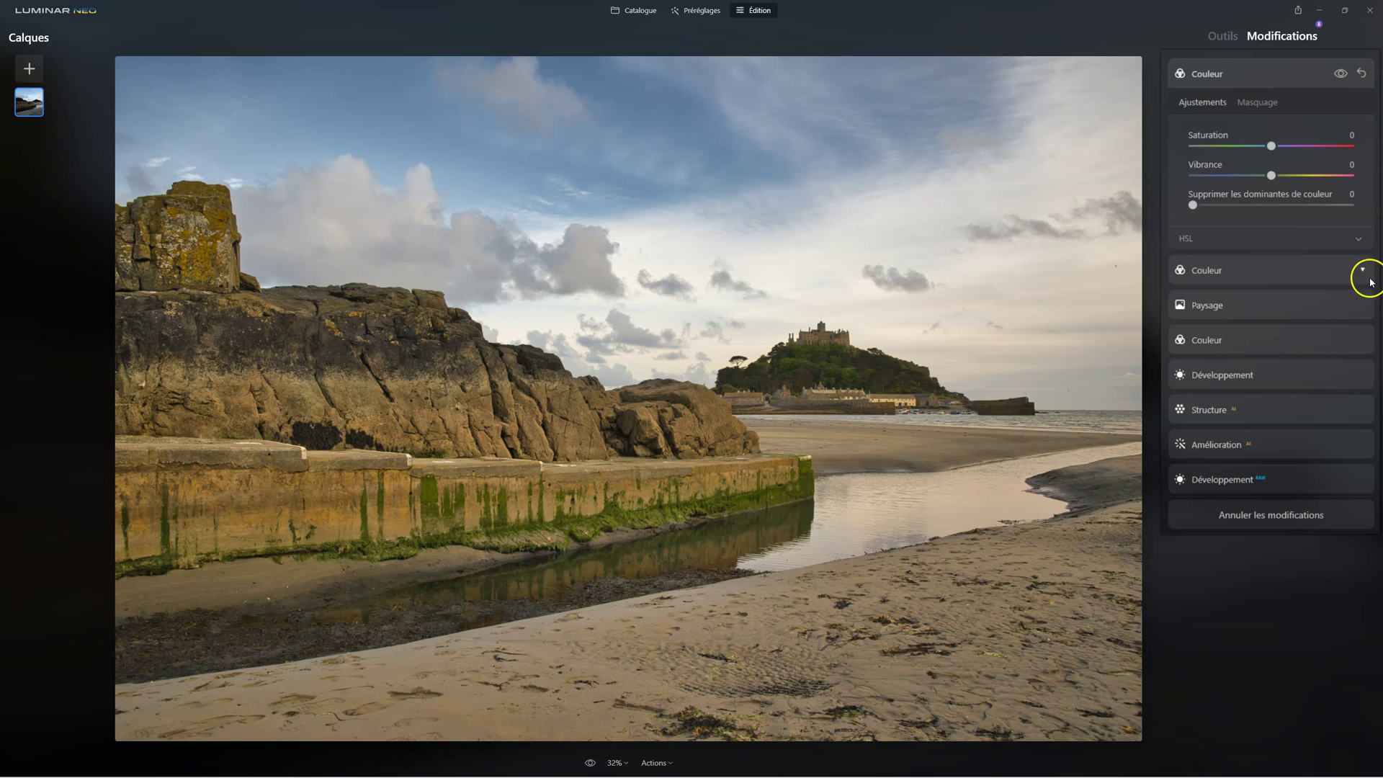
{"action": "left_click", "coordinate": [1217, 36]}
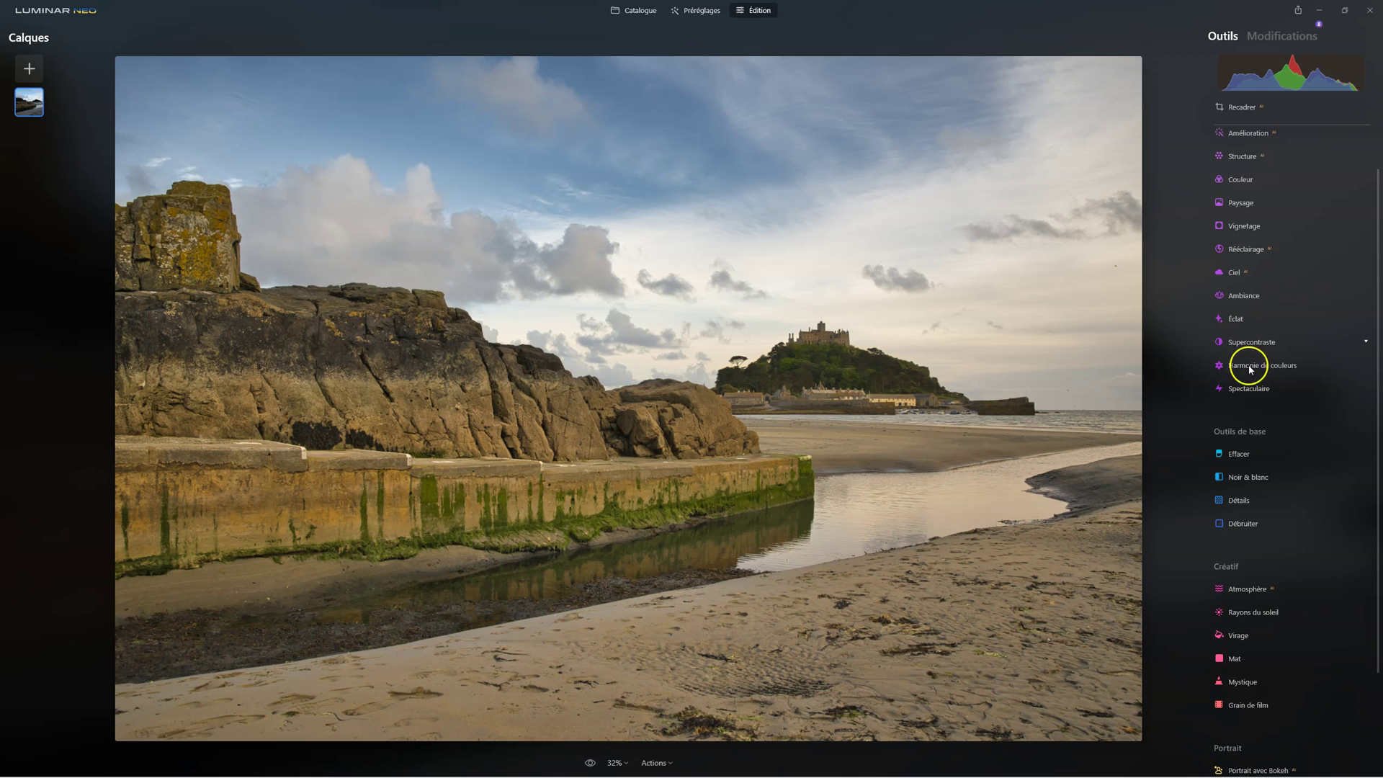
Start a Spectaculaire adjustment, trying a Quantité of 41 before lowering it to 15.
{"action": "left_click", "coordinate": [1245, 390]}
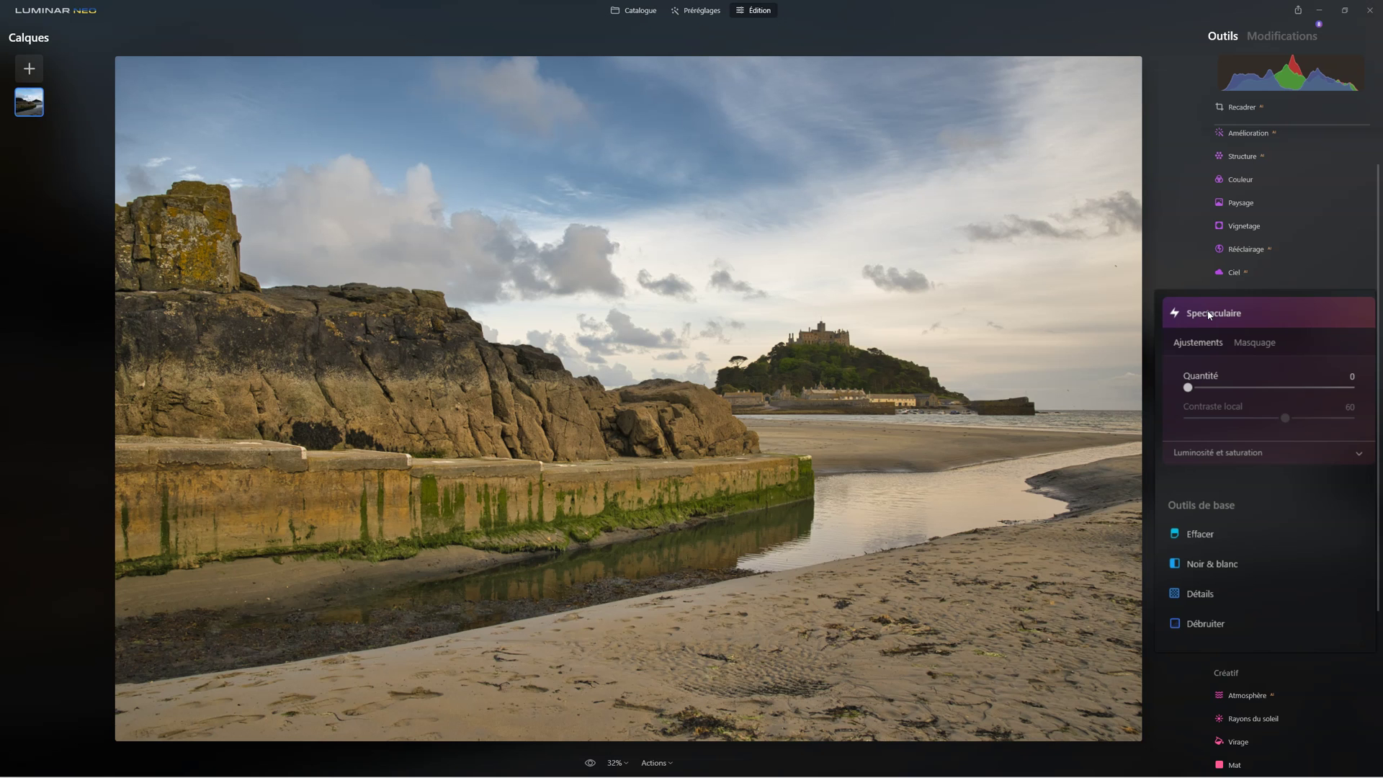
{"action": "left_click_drag", "start_coordinate": [1189, 387], "coordinate": [1258, 389]}
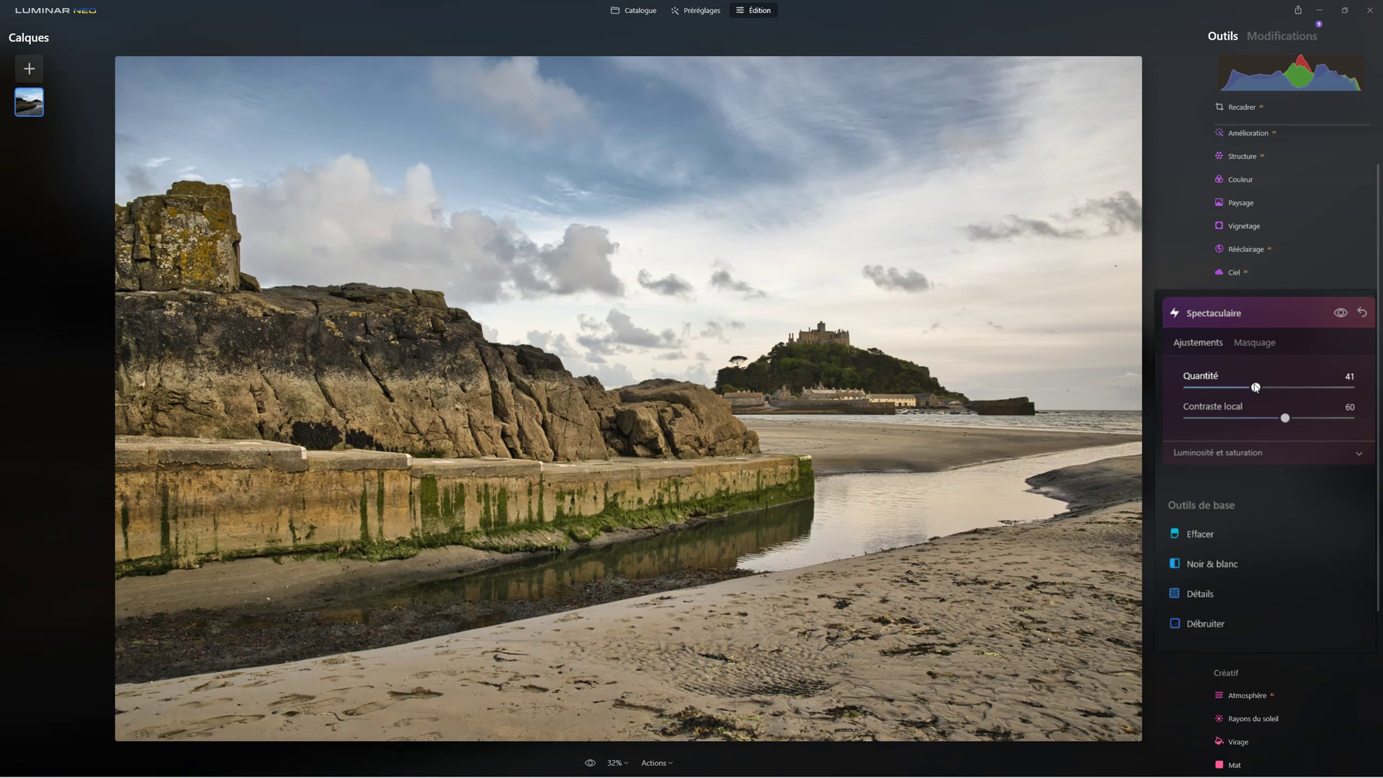
{"action": "left_click_drag", "start_coordinate": [1256, 387], "coordinate": [1215, 387]}
{"action": "left_click", "coordinate": [1188, 388]}
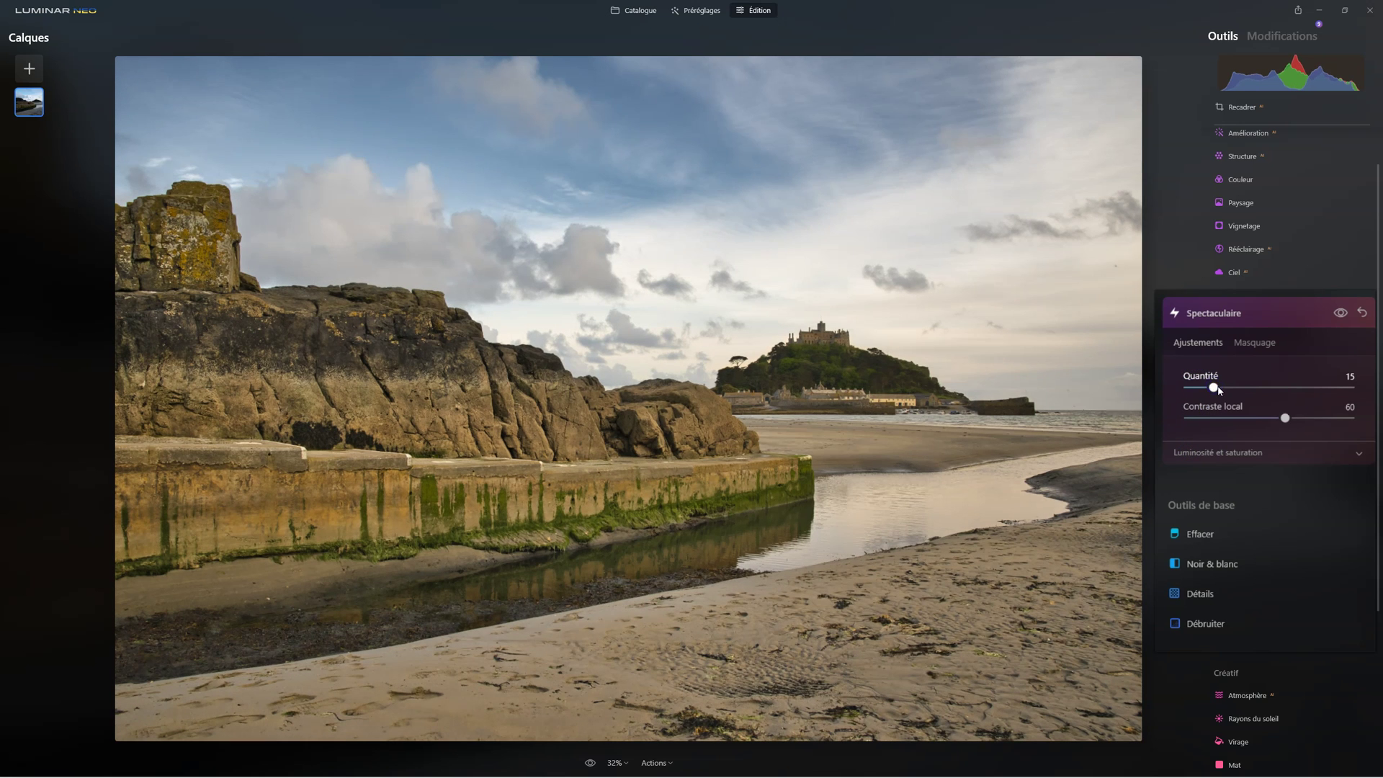
Try a Spectaculaire Quantité of 38 with the brightness and saturation settings expanded, and compare before and after.
{"action": "left_click", "coordinate": [1241, 387]}
{"action": "left_click", "coordinate": [1204, 452]}
{"action": "left_click_drag", "start_coordinate": [1235, 504], "coordinate": [1236, 519]}
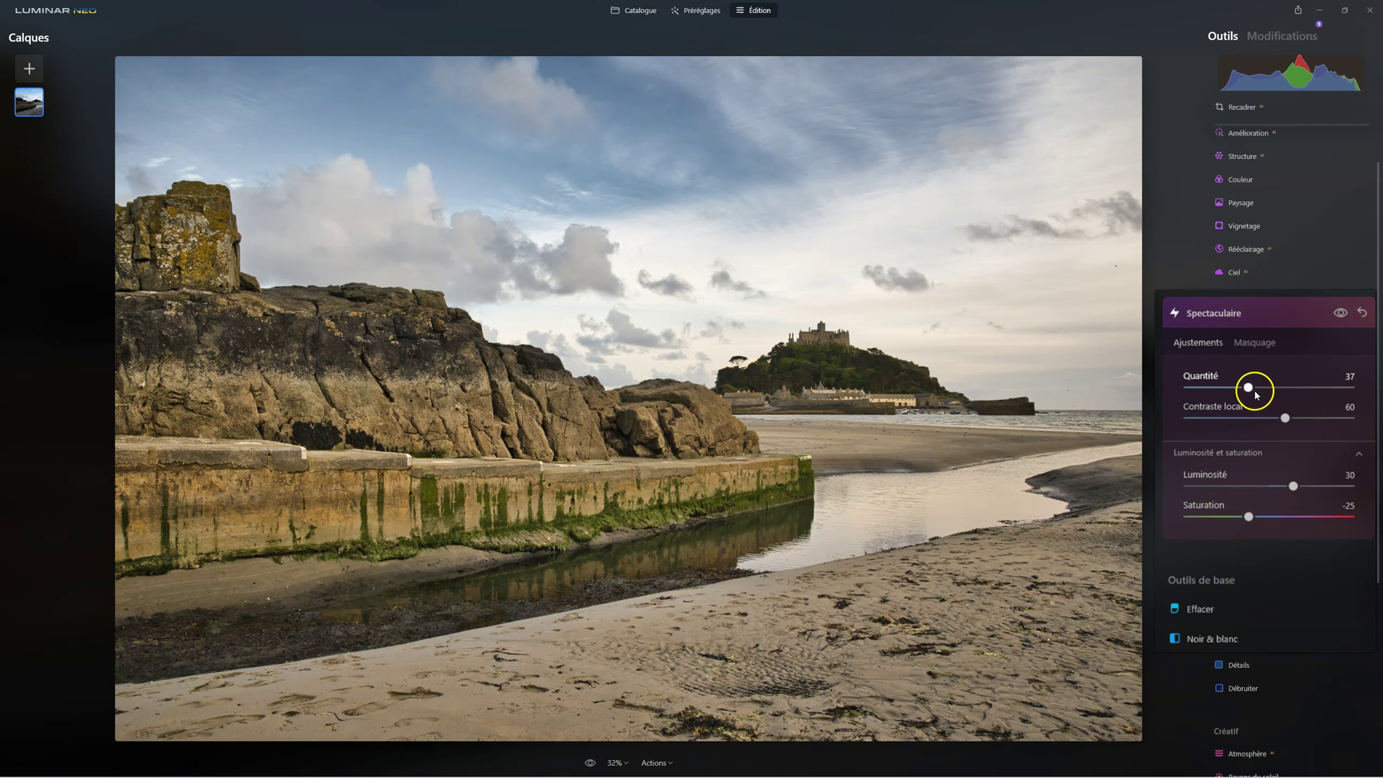
{"action": "left_click_drag", "start_coordinate": [1249, 389], "coordinate": [1251, 389]}
{"action": "left_click", "coordinate": [1339, 314]}
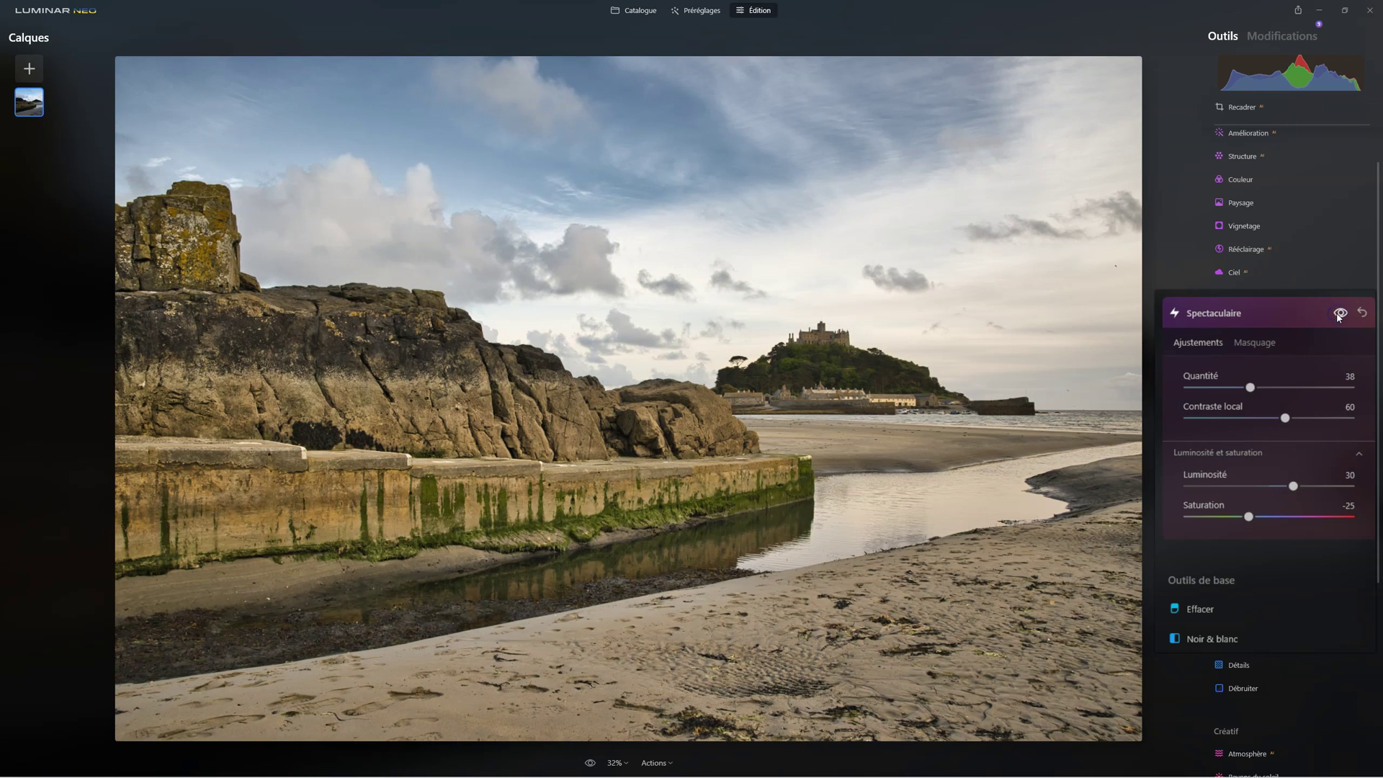
{"action": "left_click", "coordinate": [1339, 315]}
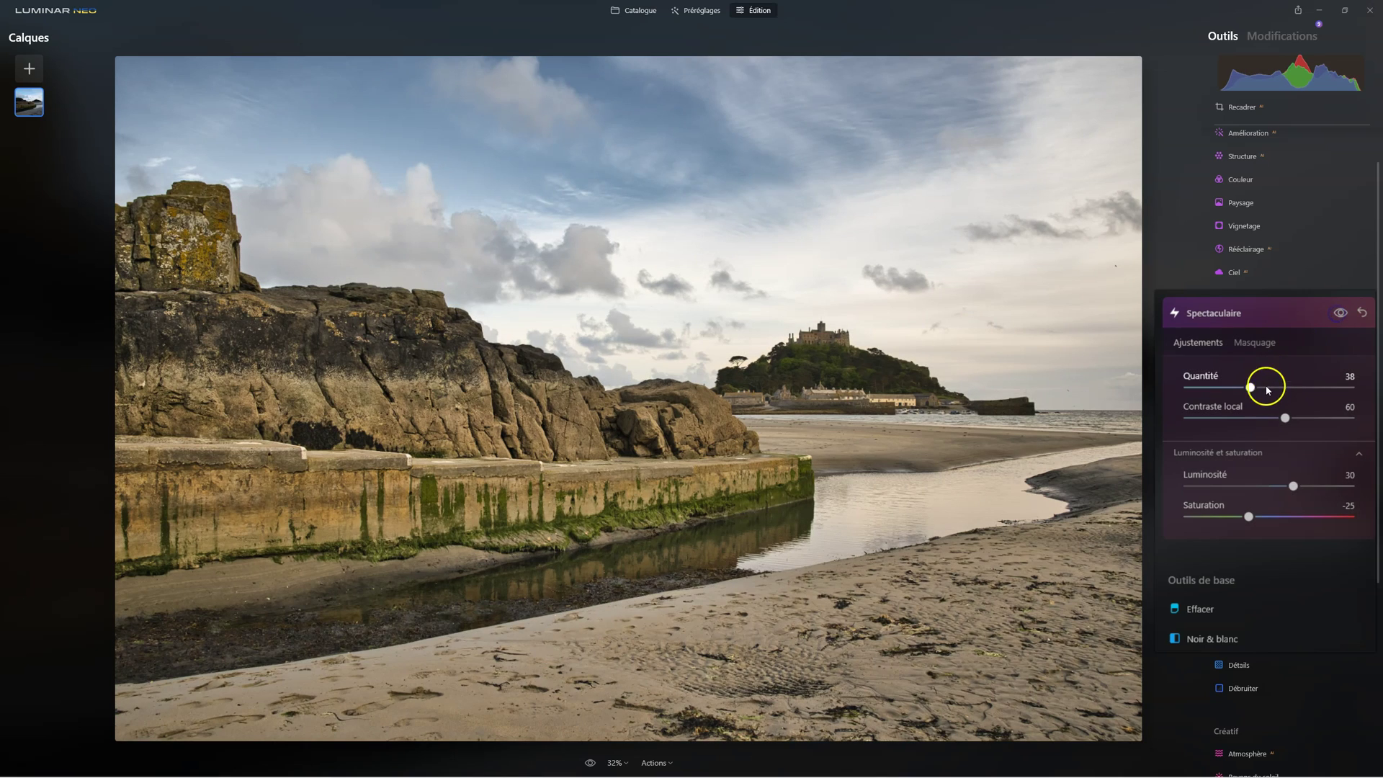
Reduce the Spectaculaire Quantité to 15 and compare the photo repeatedly with and without the effect.
{"action": "left_click_drag", "start_coordinate": [1268, 390], "coordinate": [1226, 390]}
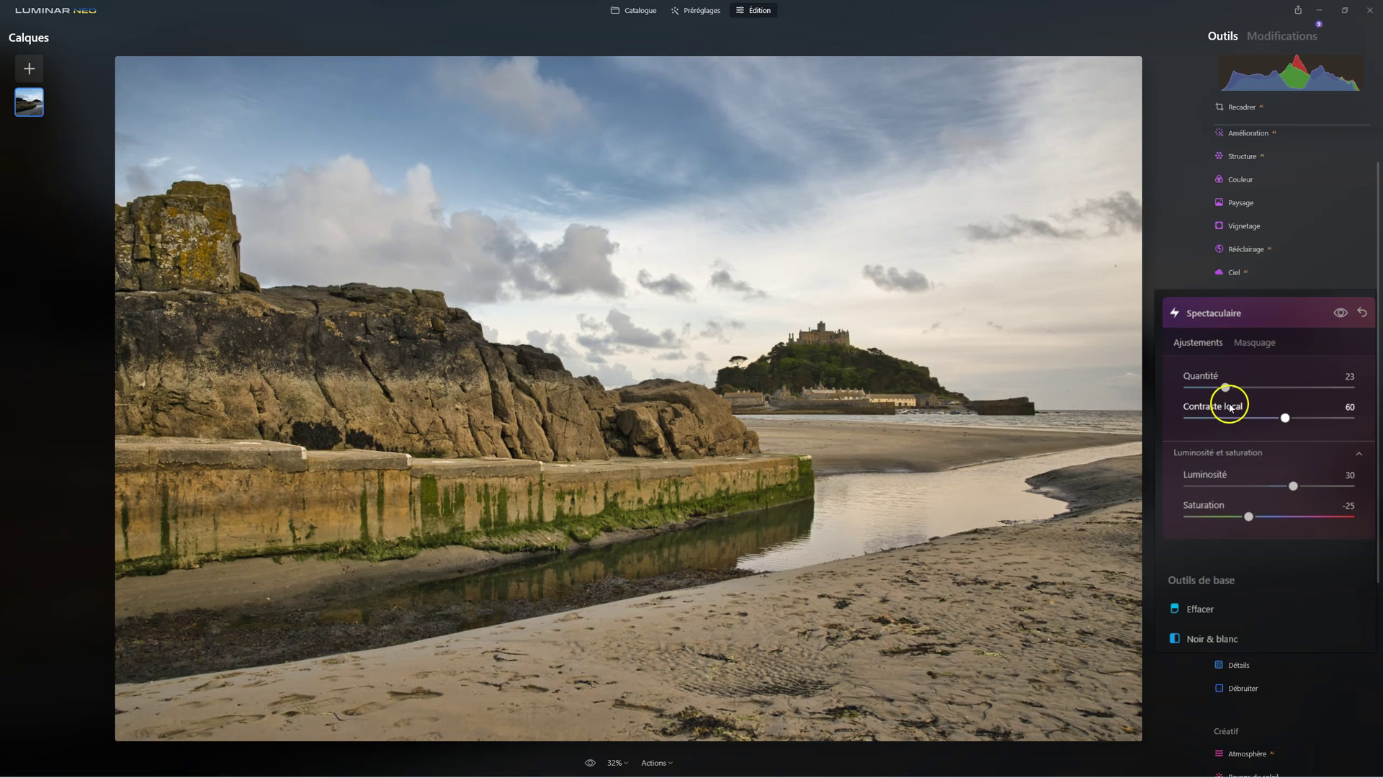
{"action": "mouse_move", "coordinate": [1224, 390]}
{"action": "left_mouse_down"}
{"action": "mouse_move", "coordinate": [1173, 388]}
{"action": "mouse_move", "coordinate": [1213, 391]}
{"action": "left_mouse_up"}
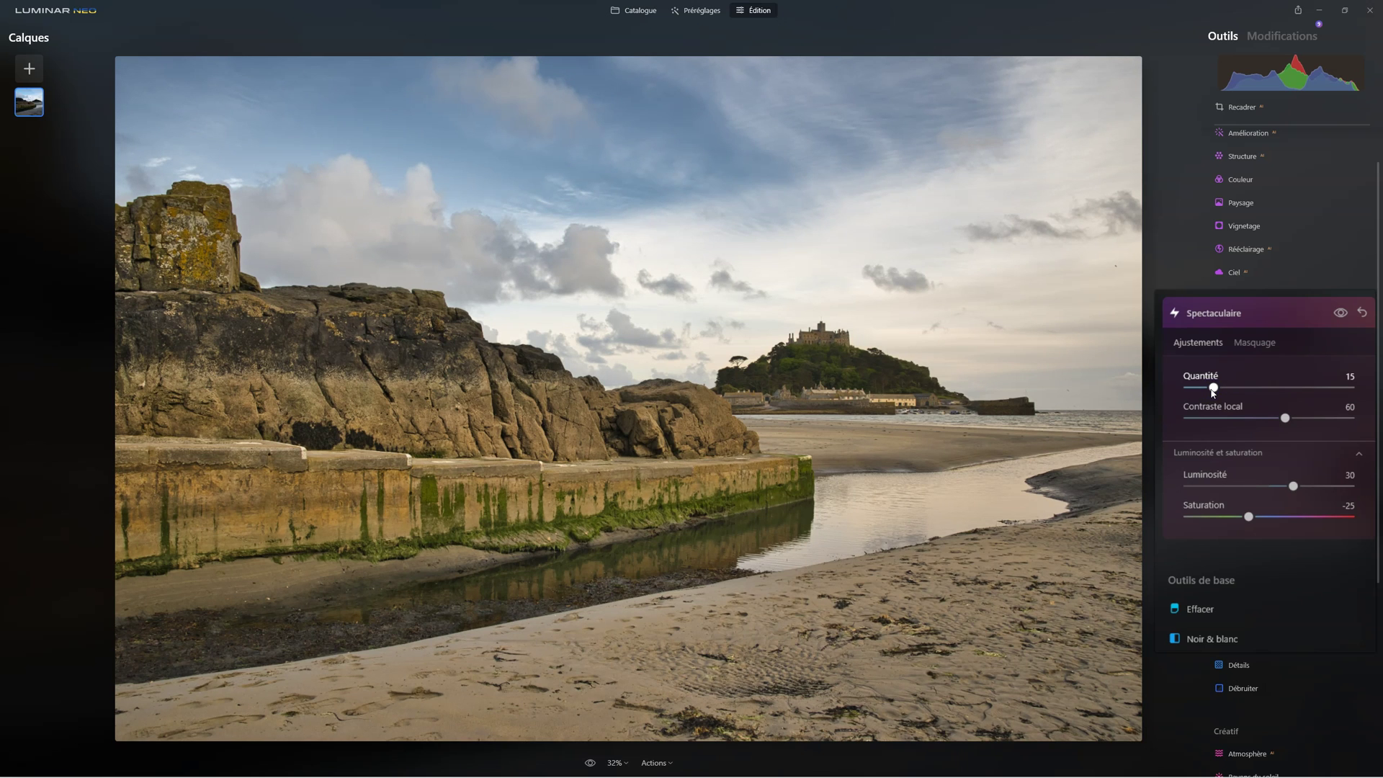
{"action": "left_click", "coordinate": [1341, 315]}
{"action": "left_click", "coordinate": [1341, 314]}
{"action": "left_click", "coordinate": [1341, 314]}
{"action": "left_click", "coordinate": [1341, 314]}
{"action": "left_click", "coordinate": [1341, 314]}
{"action": "left_click", "coordinate": [1341, 315]}
{"action": "left_click", "coordinate": [1341, 314]}
{"action": "left_click", "coordinate": [1341, 315]}
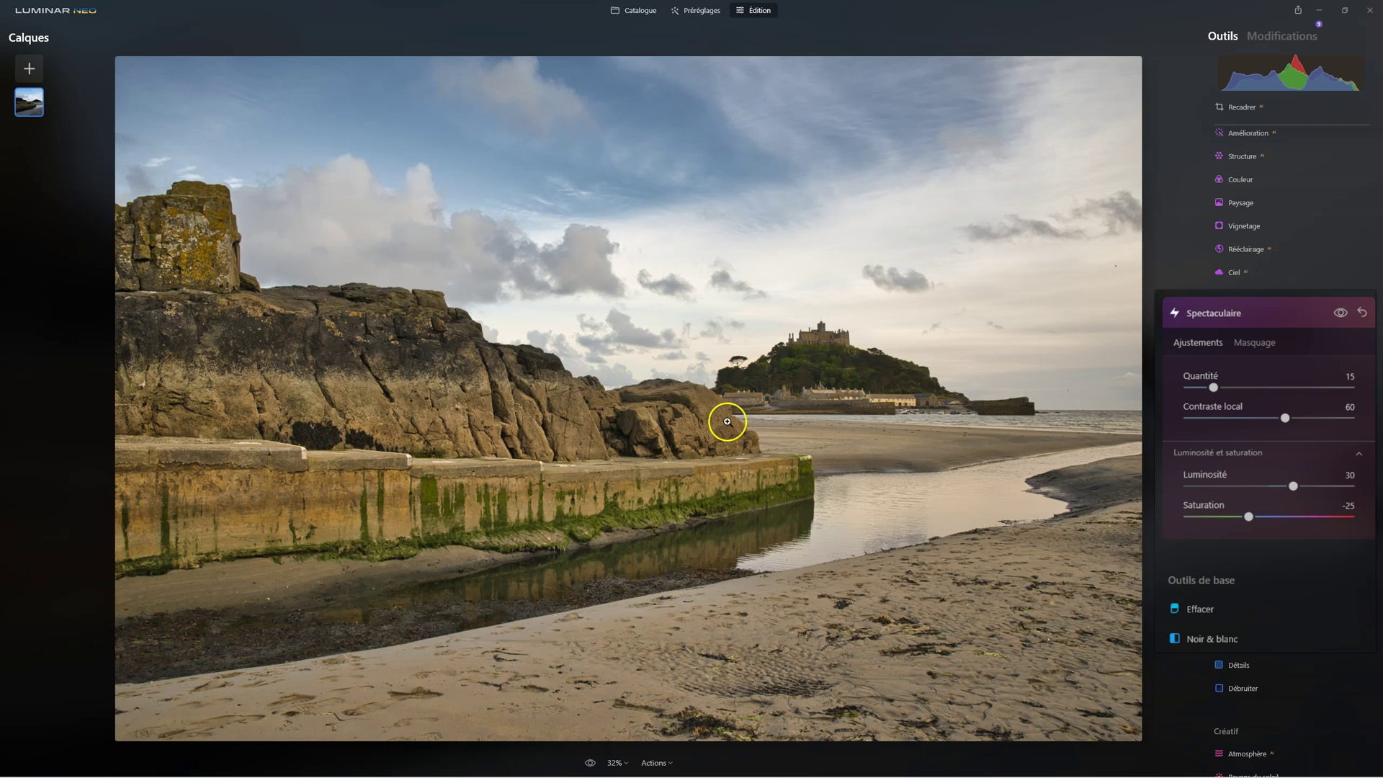
{"action": "left_click", "coordinate": [1339, 313]}
{"action": "left_click", "coordinate": [1337, 314]}
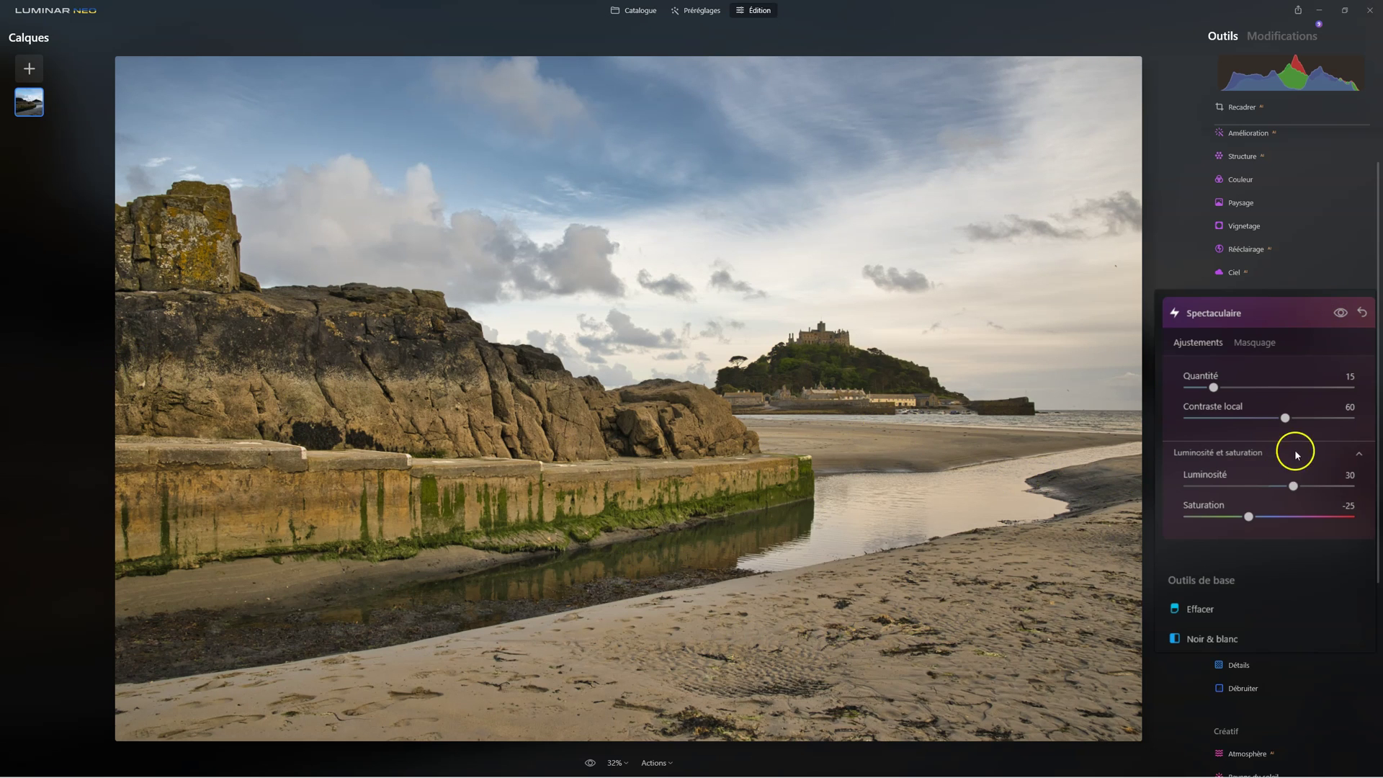
{"action": "left_click", "coordinate": [1339, 315]}
Limit the Spectaculaire effect with the AI mask category Montagnes, check the overlay, and return to the adjustment settings.
{"action": "left_click", "coordinate": [1252, 342]}
{"action": "left_click", "coordinate": [1209, 432]}
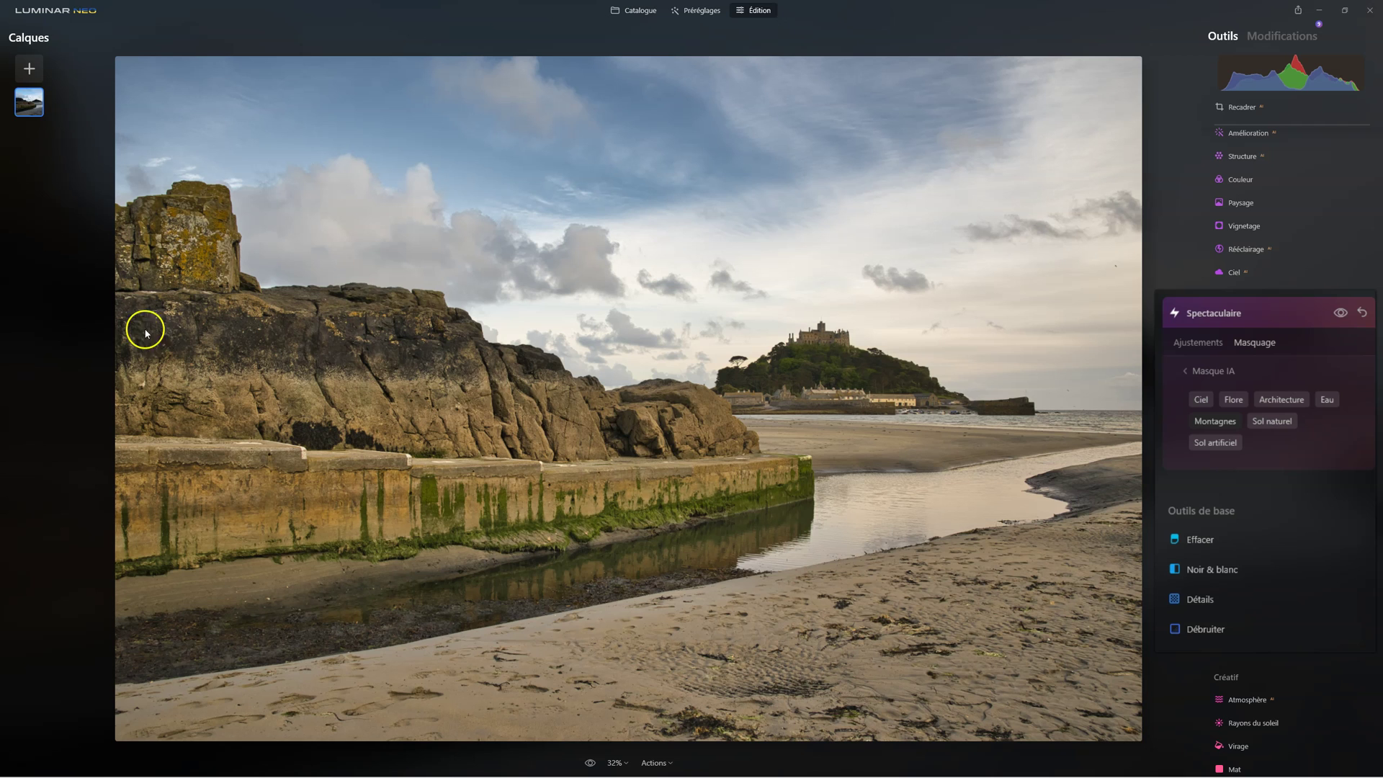
{"action": "left_click", "coordinate": [592, 430]}
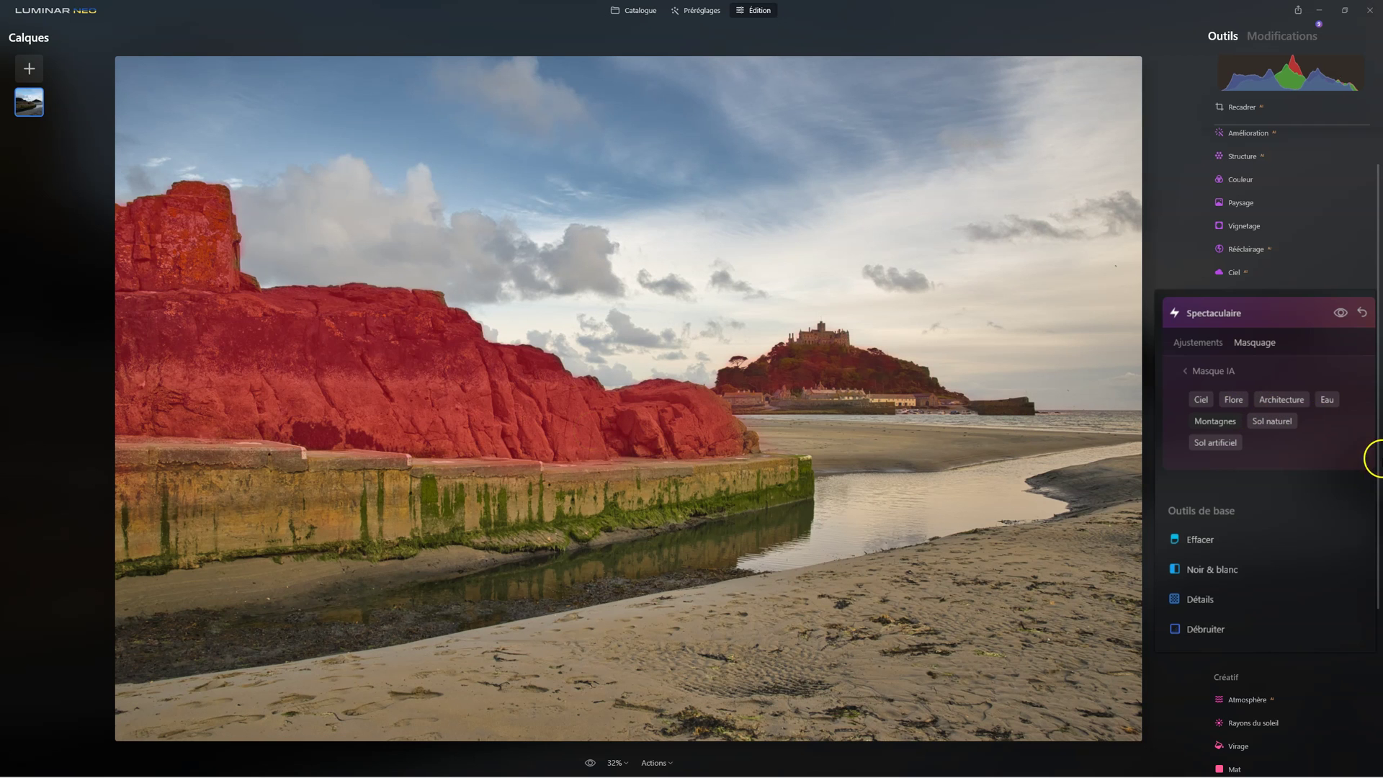
{"action": "left_click", "coordinate": [1202, 344]}
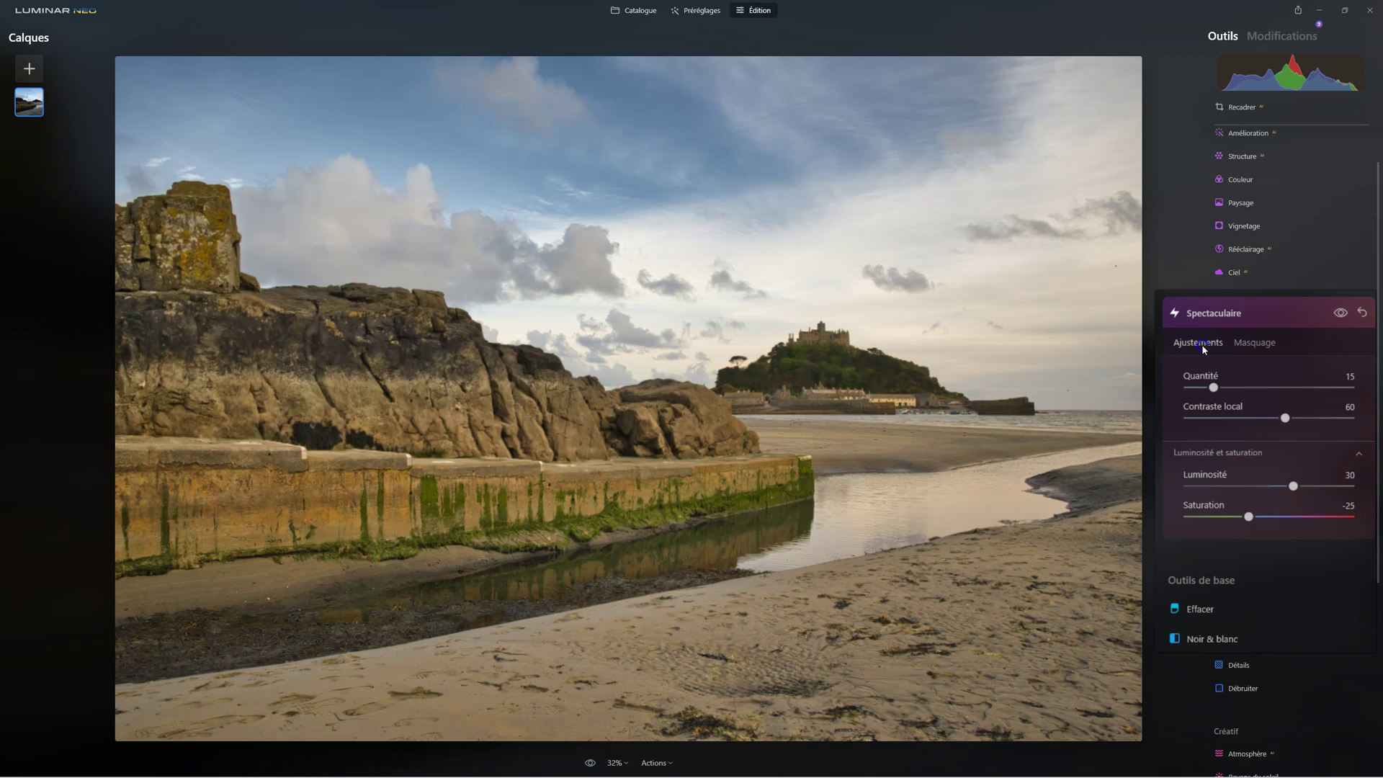
Compare the photo with and without the masked Spectaculaire effect.
{"action": "left_click", "coordinate": [1342, 314]}
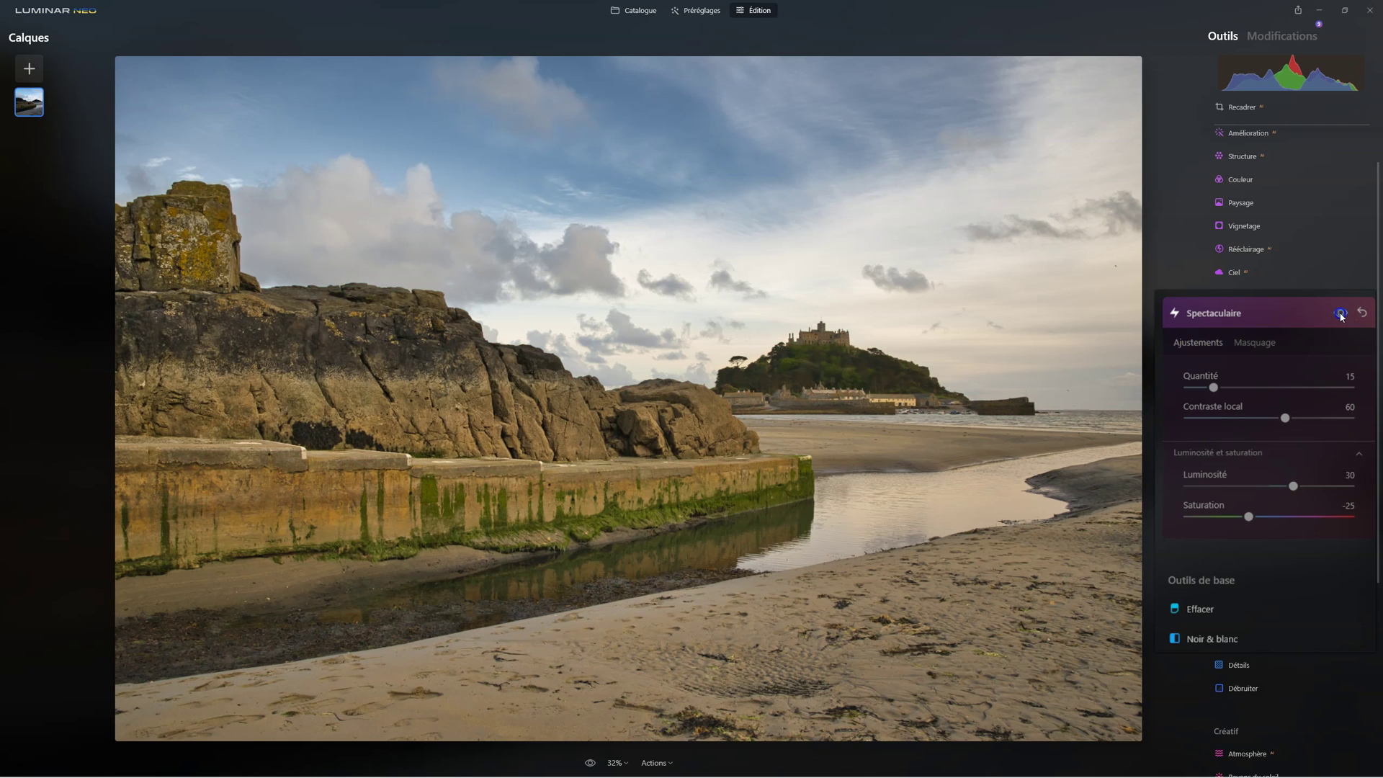
{"action": "left_click", "coordinate": [1341, 314]}
{"action": "left_click", "coordinate": [1341, 314]}
{"action": "left_click", "coordinate": [1342, 314]}
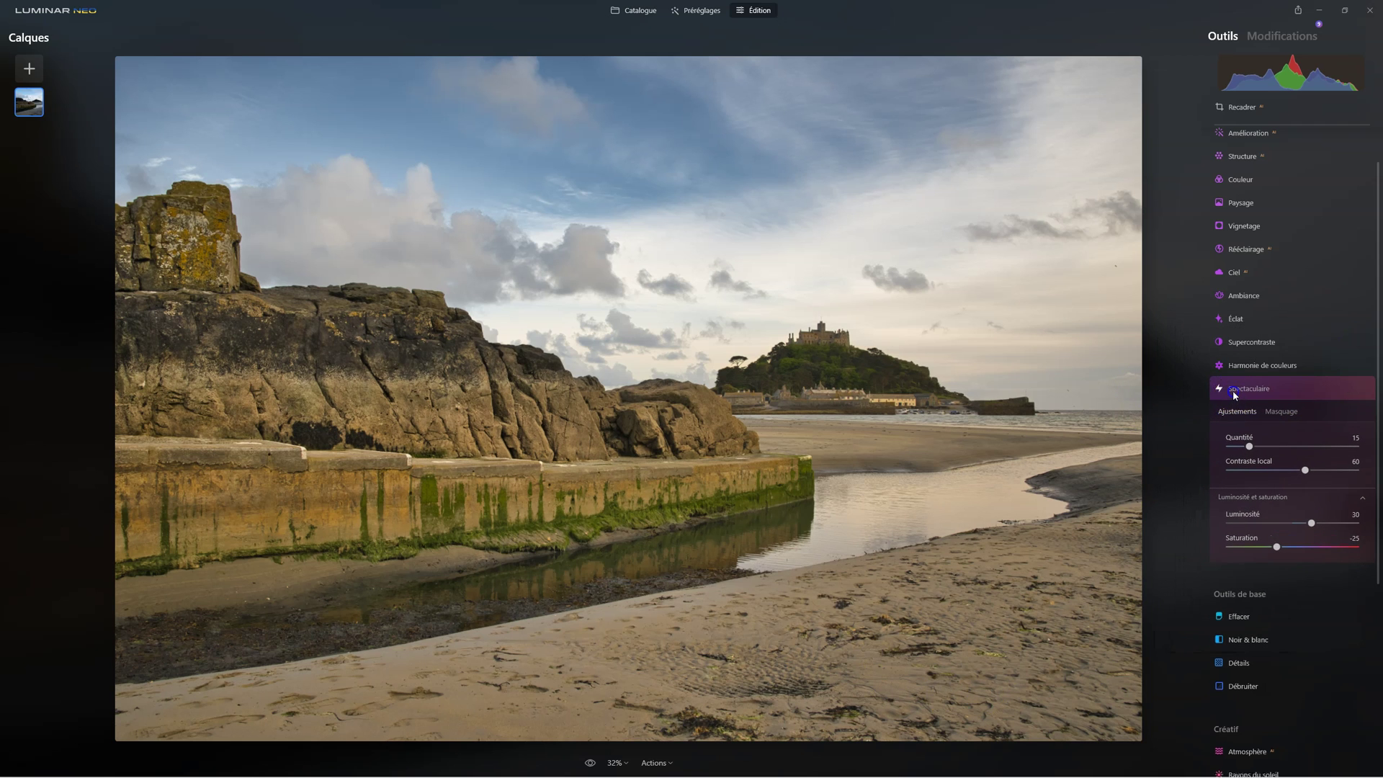
Close the Spectaculaire adjustment and compare the fully edited photo with the original.
{"action": "left_click", "coordinate": [1234, 390]}
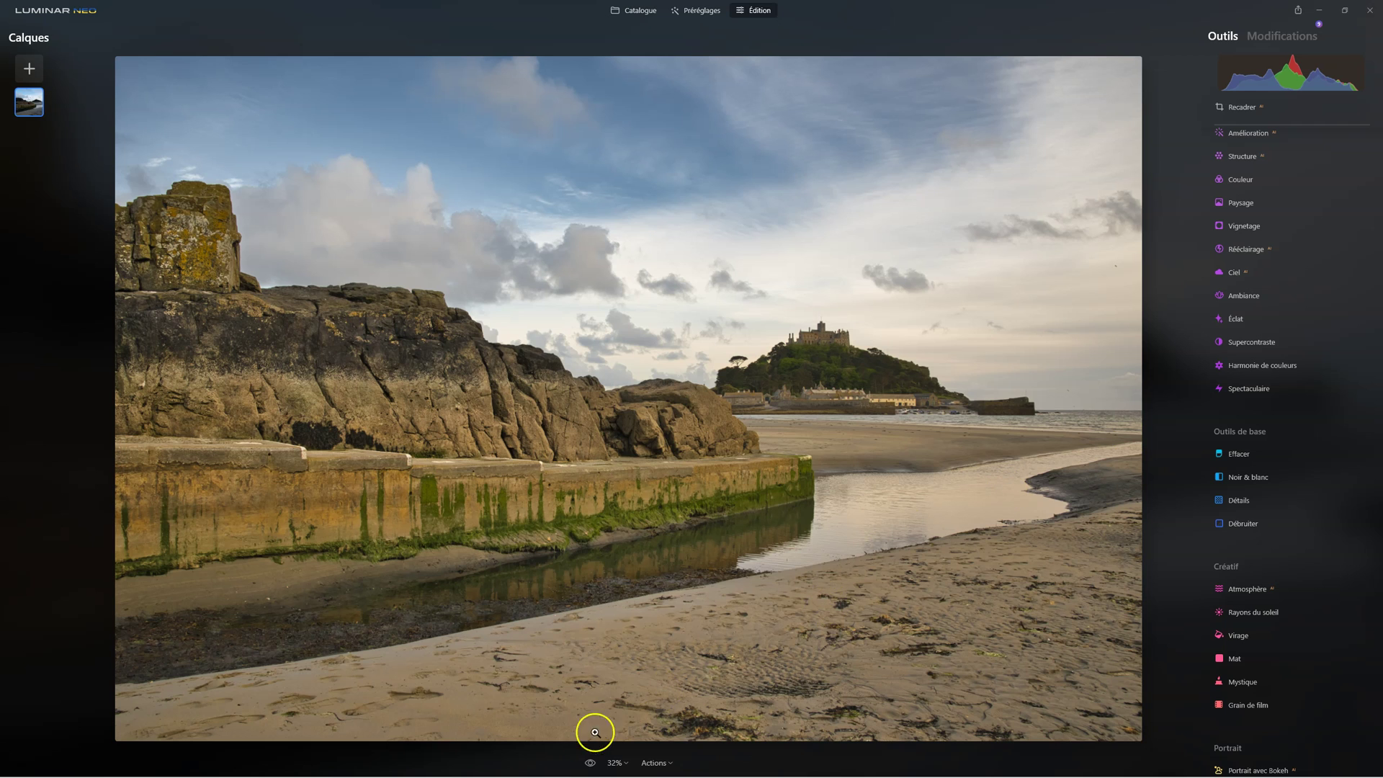
{"action": "left_click", "coordinate": [589, 763]}
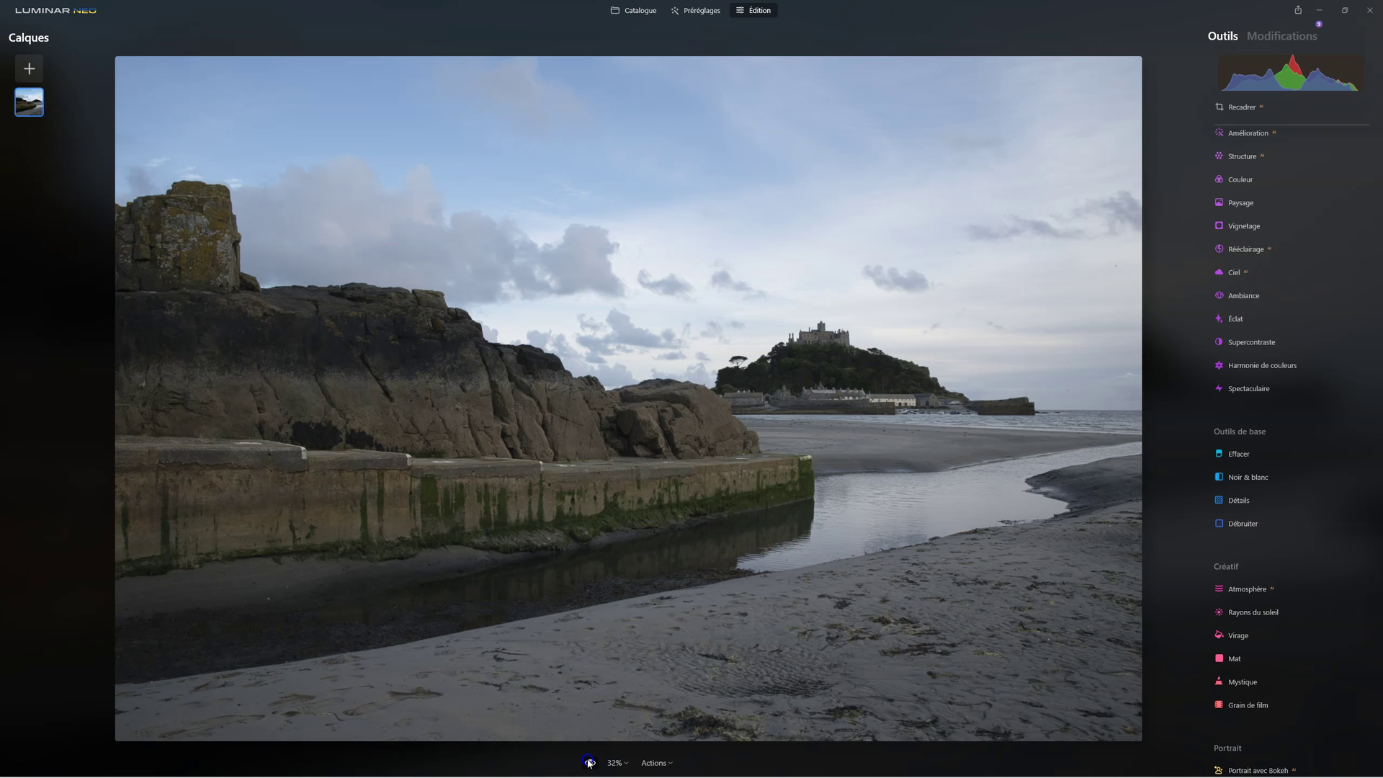
{"action": "left_click", "coordinate": [589, 763]}
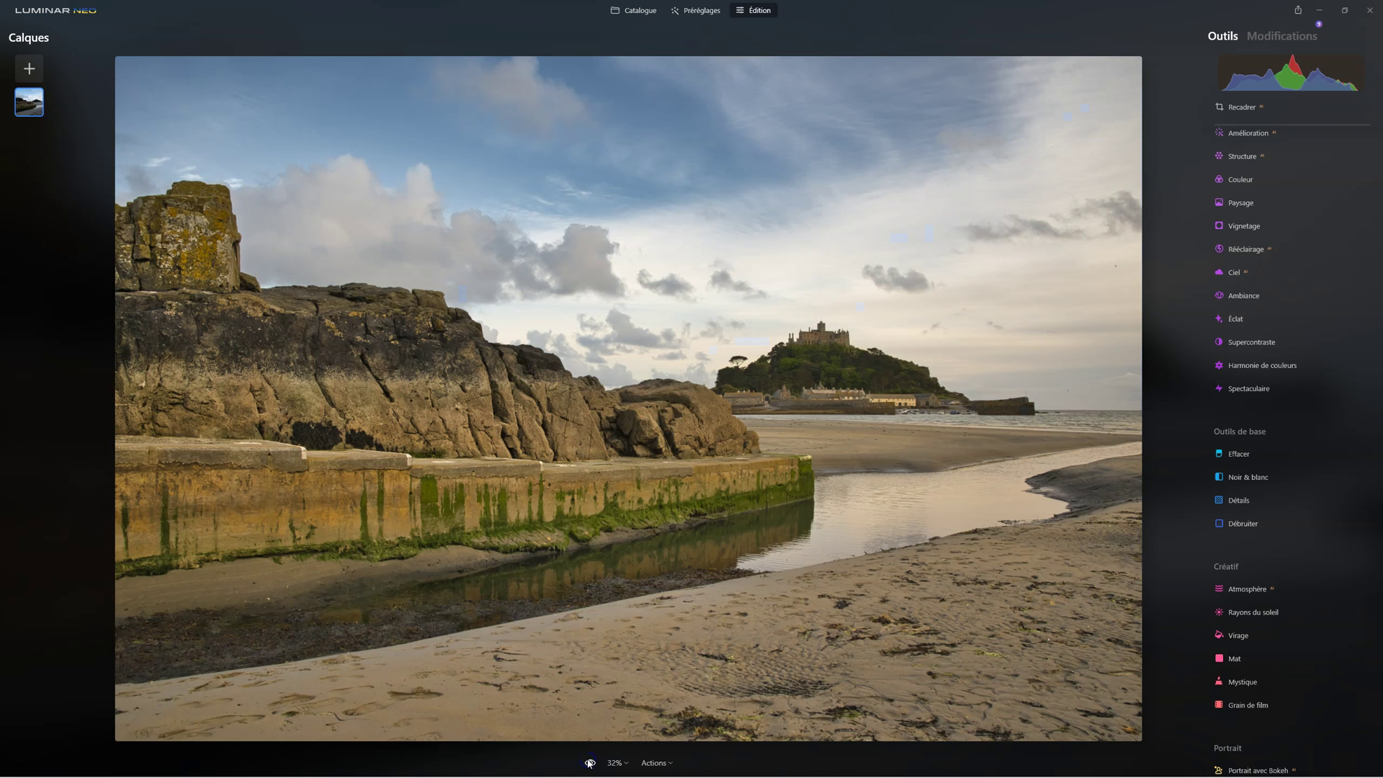
Compare the fully edited photo with the original several times.
{"action": "left_click", "coordinate": [589, 763]}
{"action": "left_click", "coordinate": [589, 763]}
{"action": "left_click", "coordinate": [589, 763]}
{"action": "left_click", "coordinate": [589, 763]}
{"action": "left_click", "coordinate": [589, 763]}
{"action": "left_click", "coordinate": [589, 763]}
Add a Vignetage effect with Quantité -47, Taille 0 and Progressivité 100.
{"action": "left_click", "coordinate": [1238, 226]}
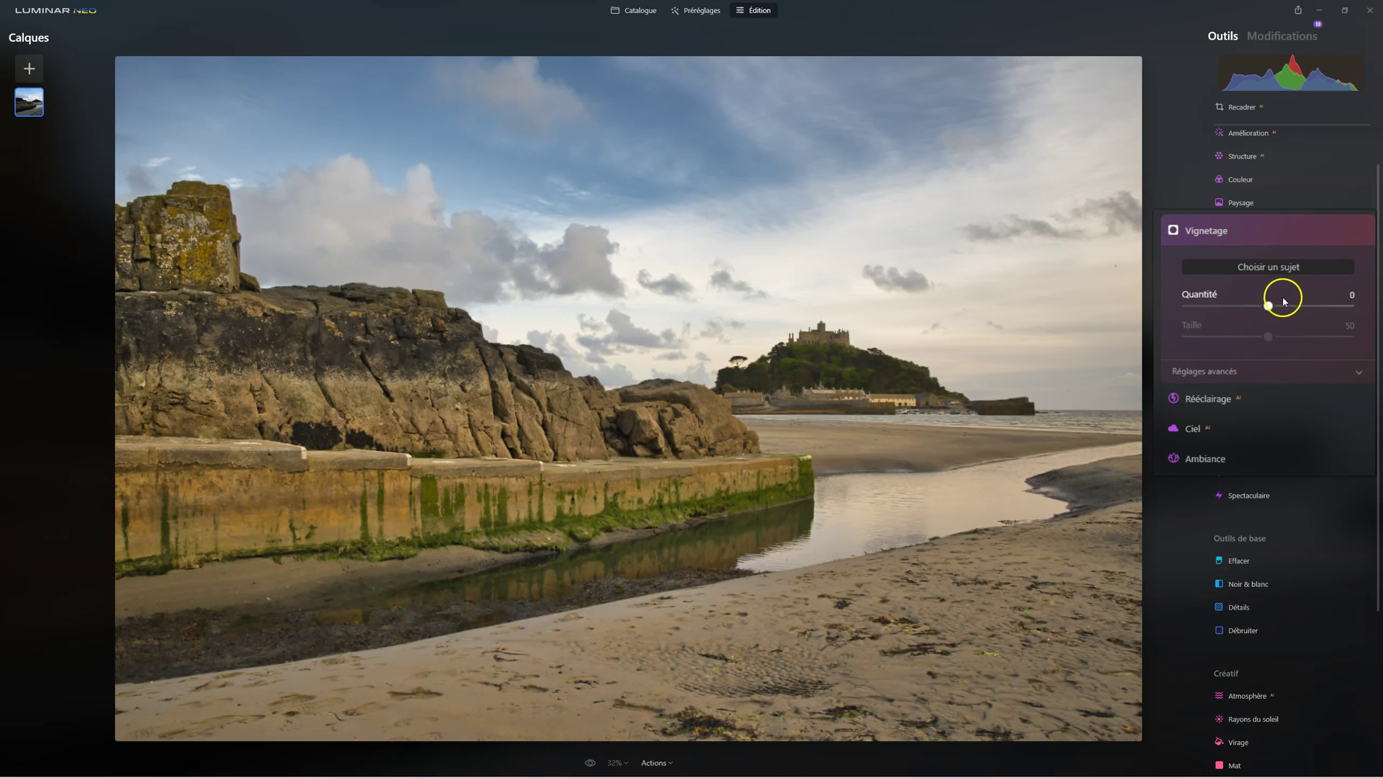
{"action": "left_click_drag", "start_coordinate": [1268, 307], "coordinate": [1187, 336]}
{"action": "left_click", "coordinate": [1216, 371]}
{"action": "left_click_drag", "start_coordinate": [1286, 442], "coordinate": [1350, 436]}
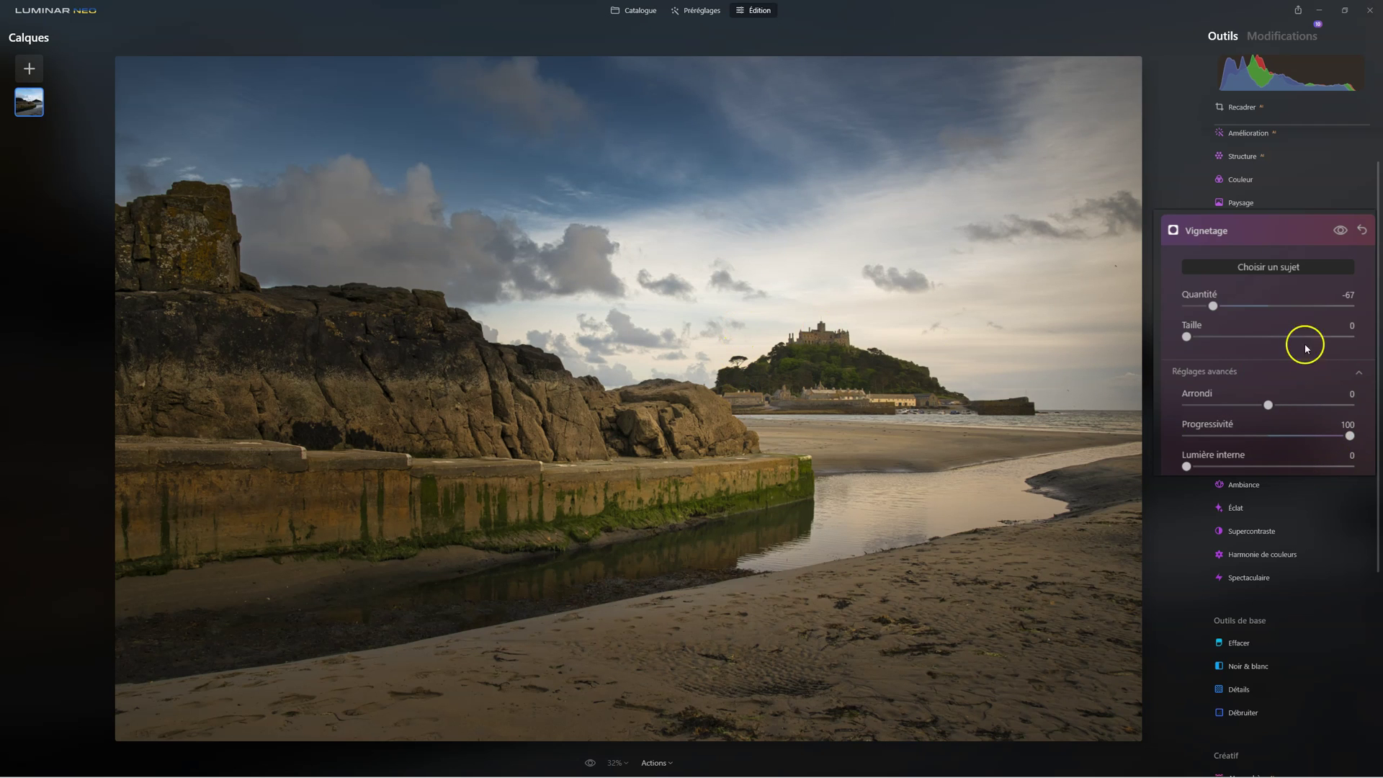
{"action": "left_click_drag", "start_coordinate": [1214, 307], "coordinate": [1227, 307]}
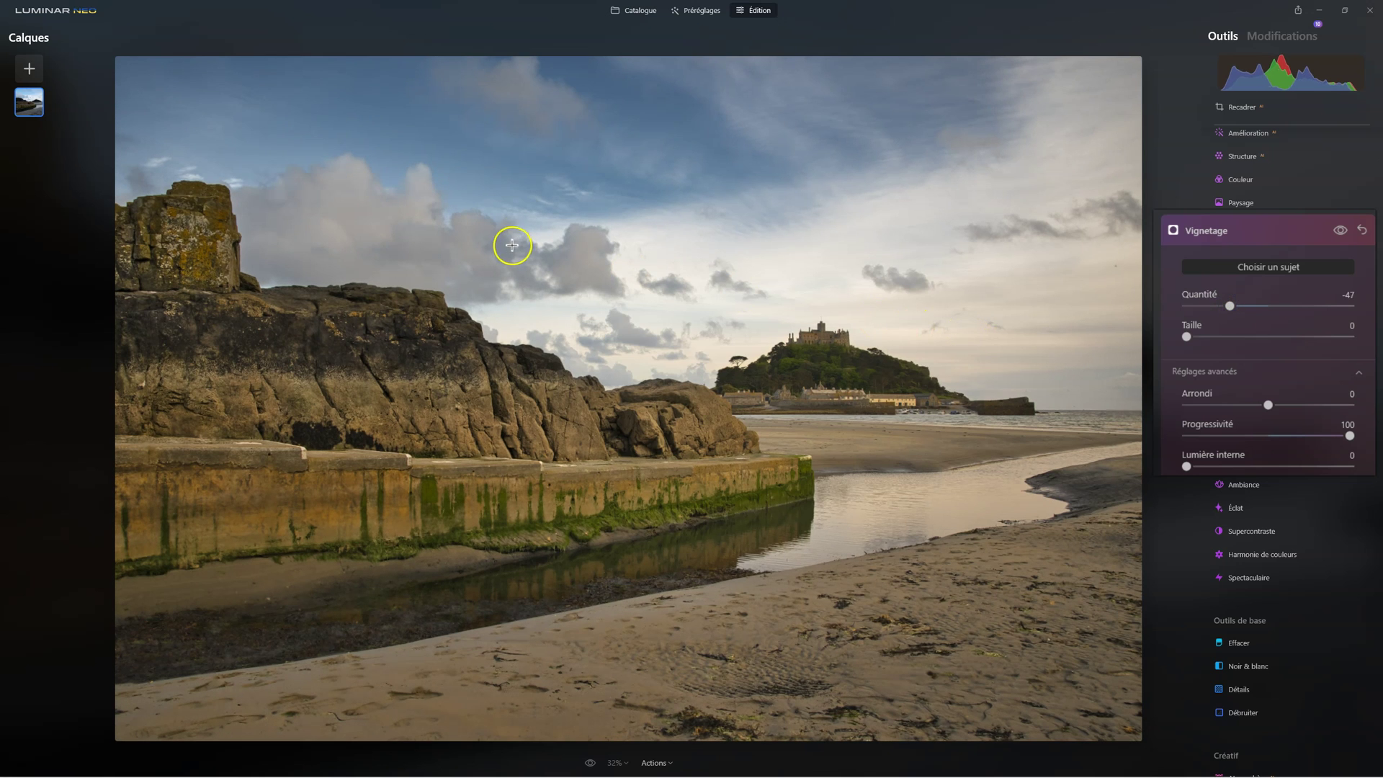
Compare the photo with and without the vignette, fine-tune its Quantité to -41, and close the adjustment.
{"action": "left_click", "coordinate": [1340, 230]}
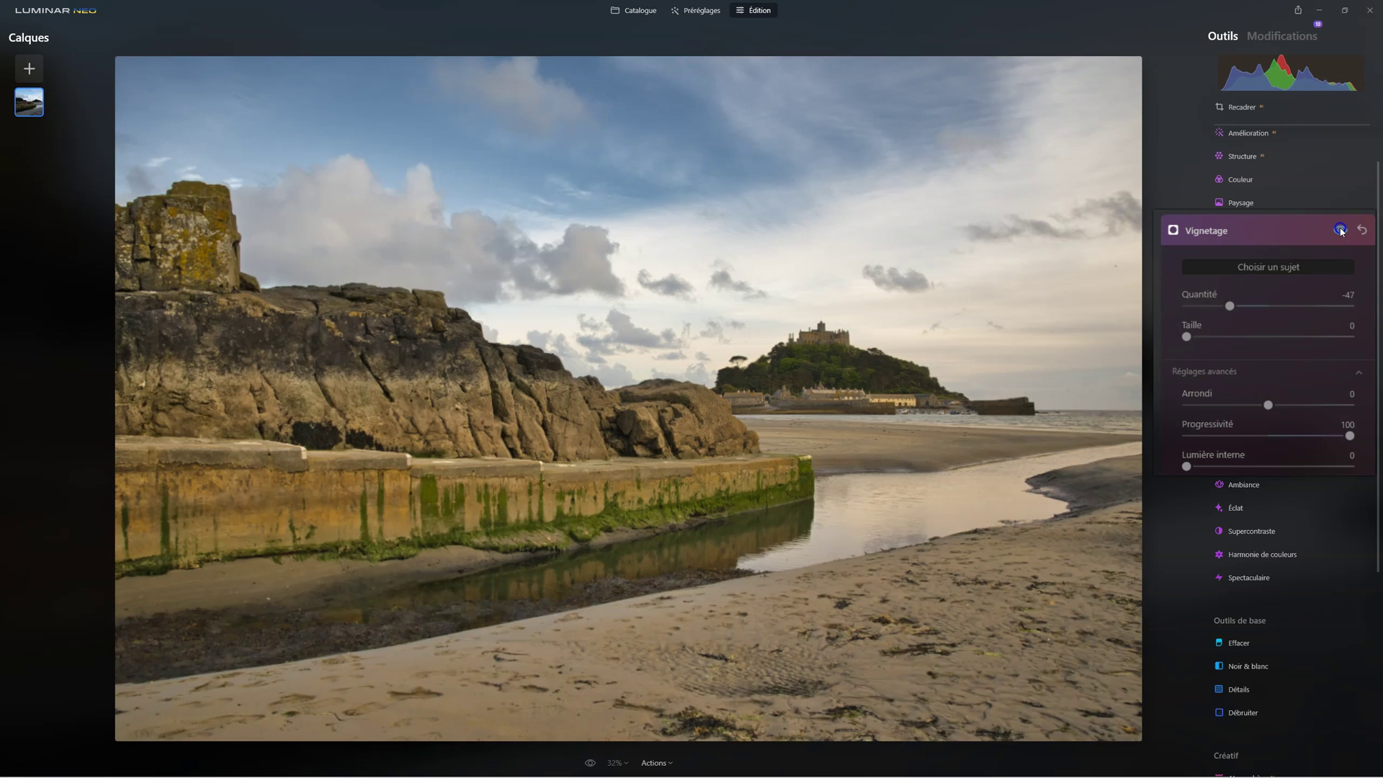
{"action": "left_click", "coordinate": [1340, 230]}
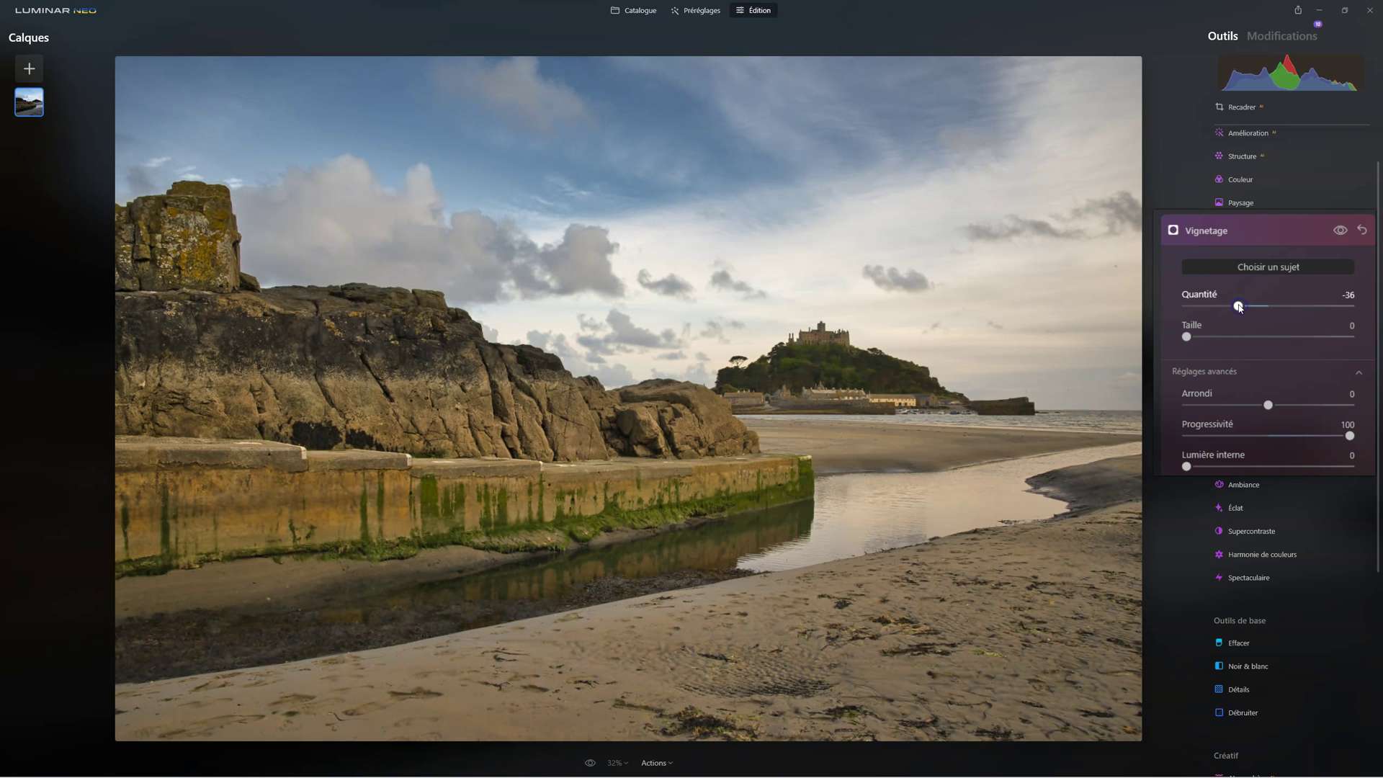
{"action": "left_click", "coordinate": [1337, 229]}
{"action": "left_click", "coordinate": [1336, 229]}
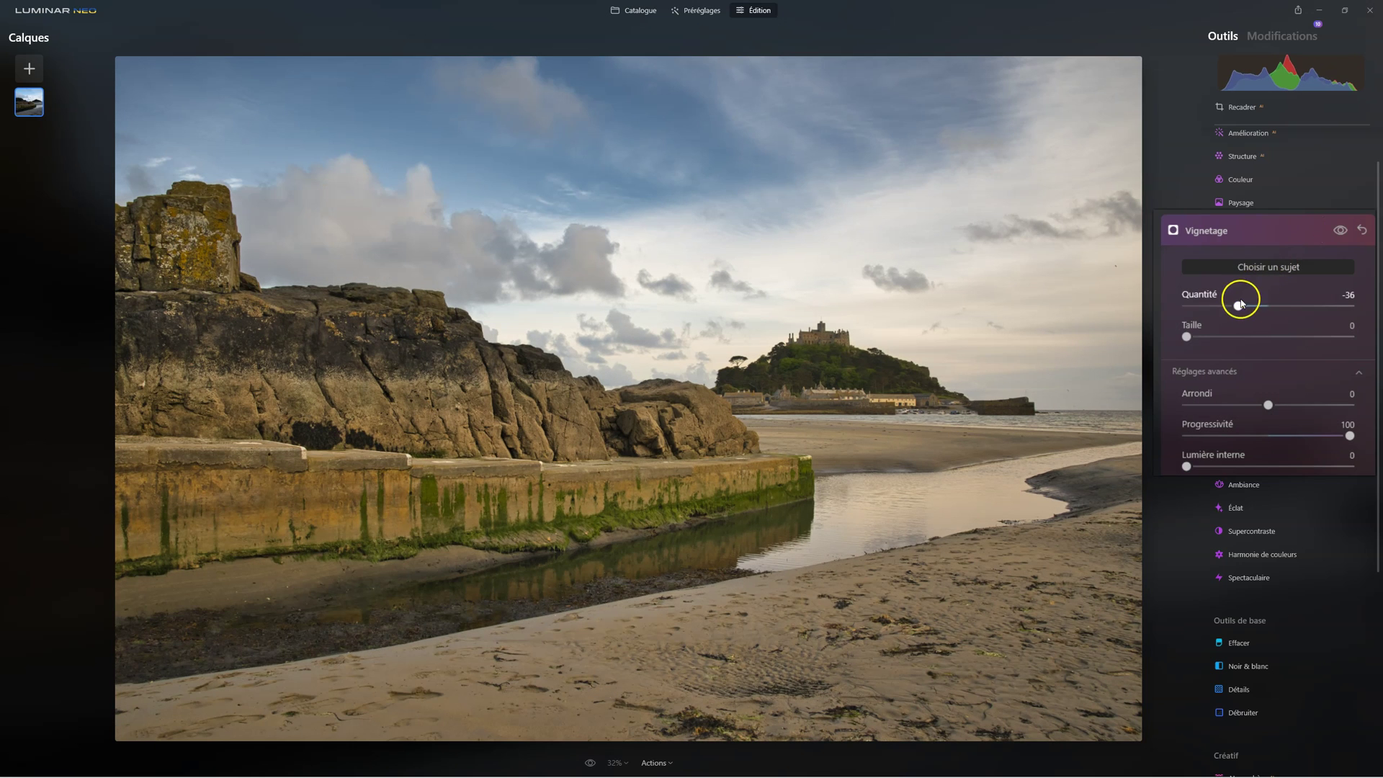
{"action": "left_click_drag", "start_coordinate": [1240, 306], "coordinate": [1245, 308]}
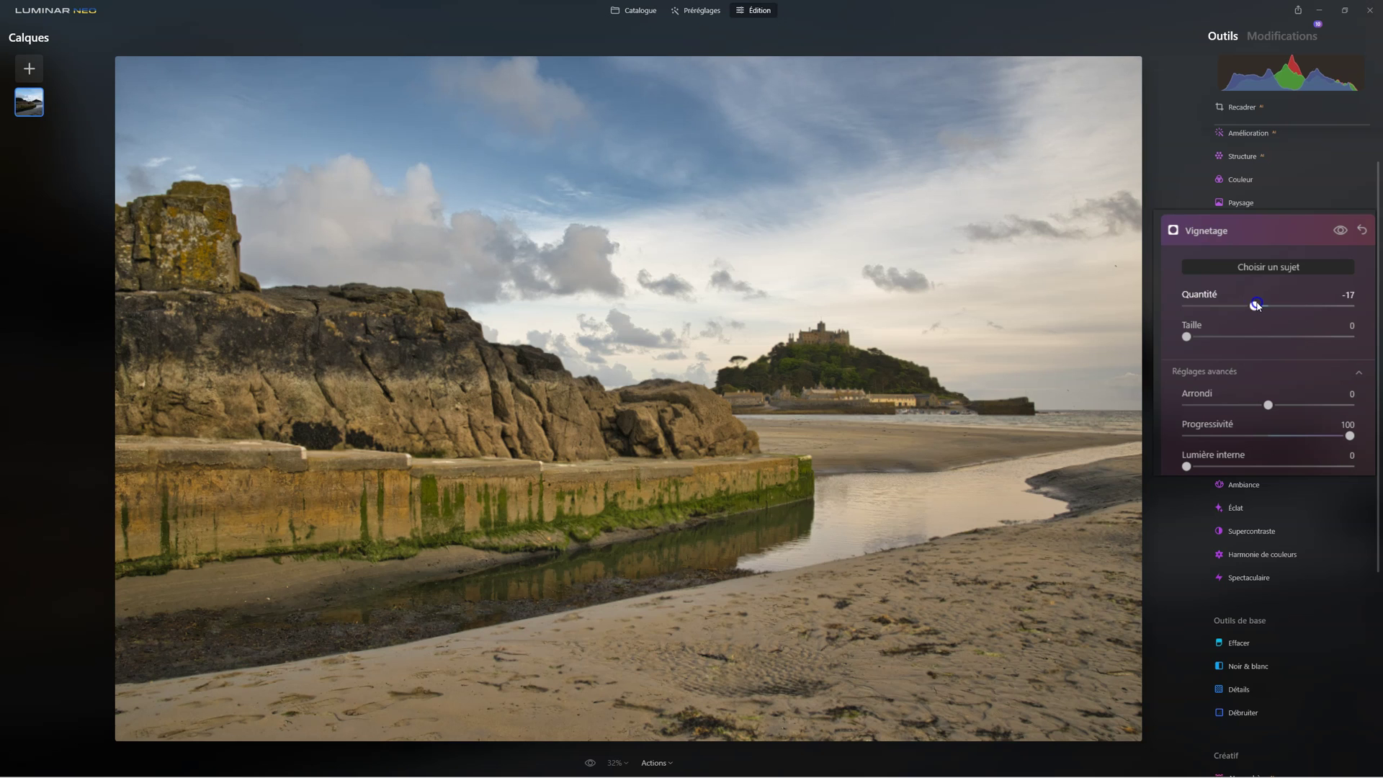
{"action": "left_click_drag", "start_coordinate": [1244, 304], "coordinate": [1234, 303]}
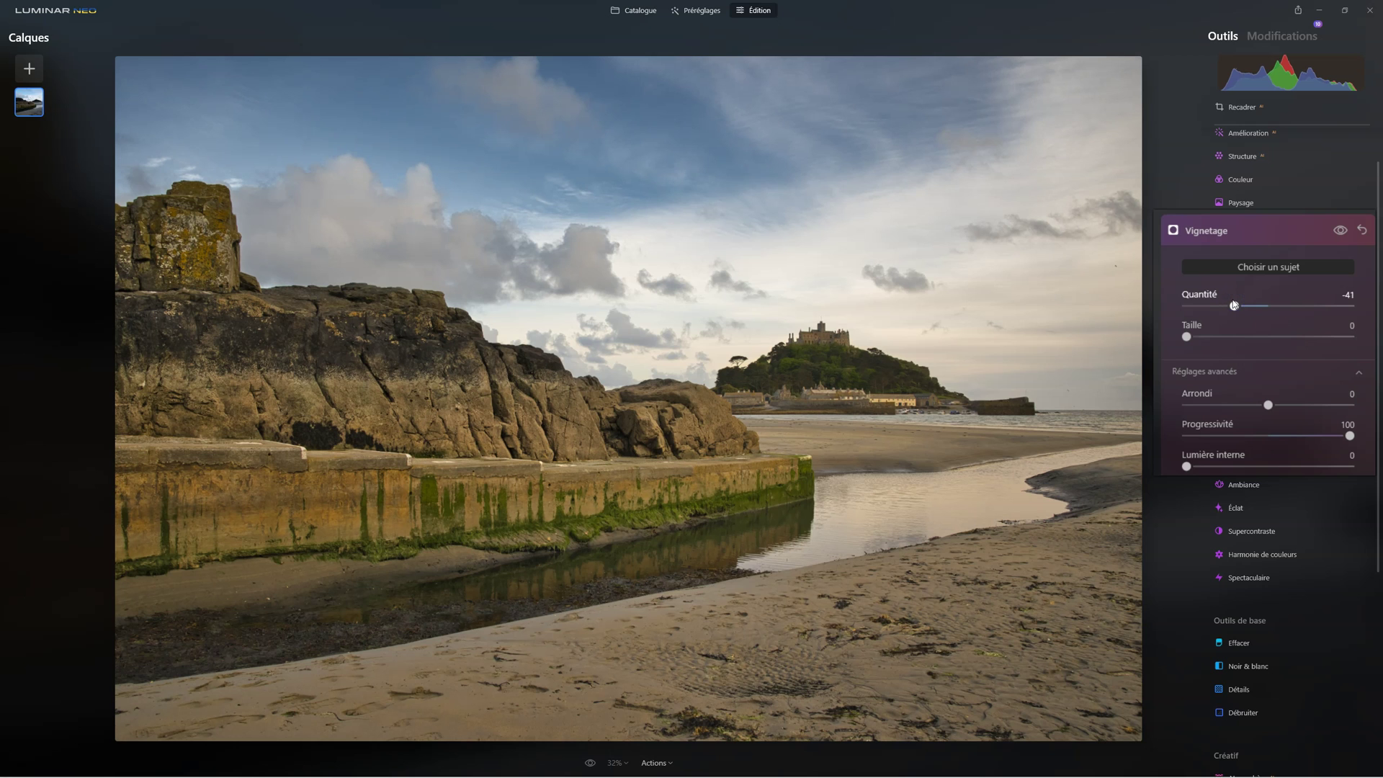
{"action": "left_click", "coordinate": [1202, 231]}
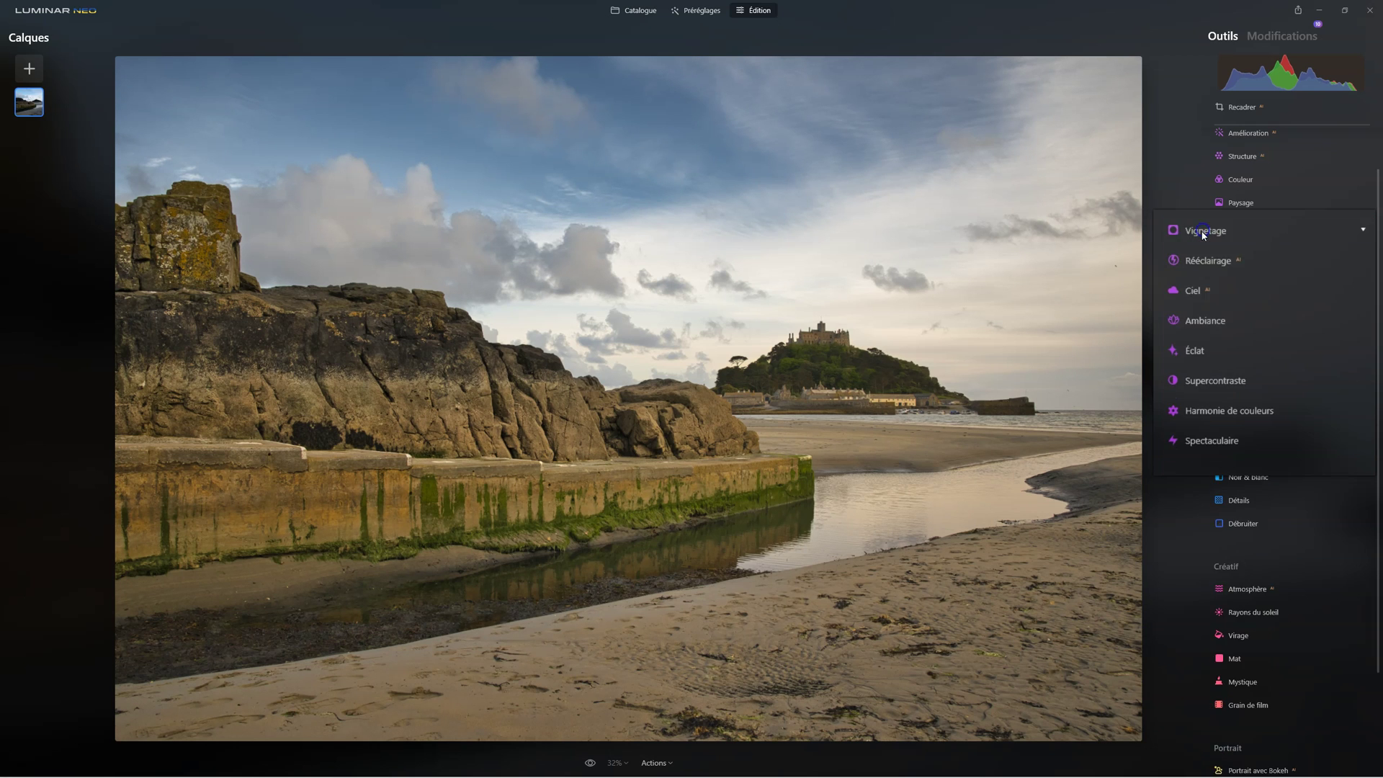
Add a second Vignetage effect with Quantité -39, Taille 0 and Progressivité 100, and close the adjustment.
{"action": "left_click", "coordinate": [1202, 232]}
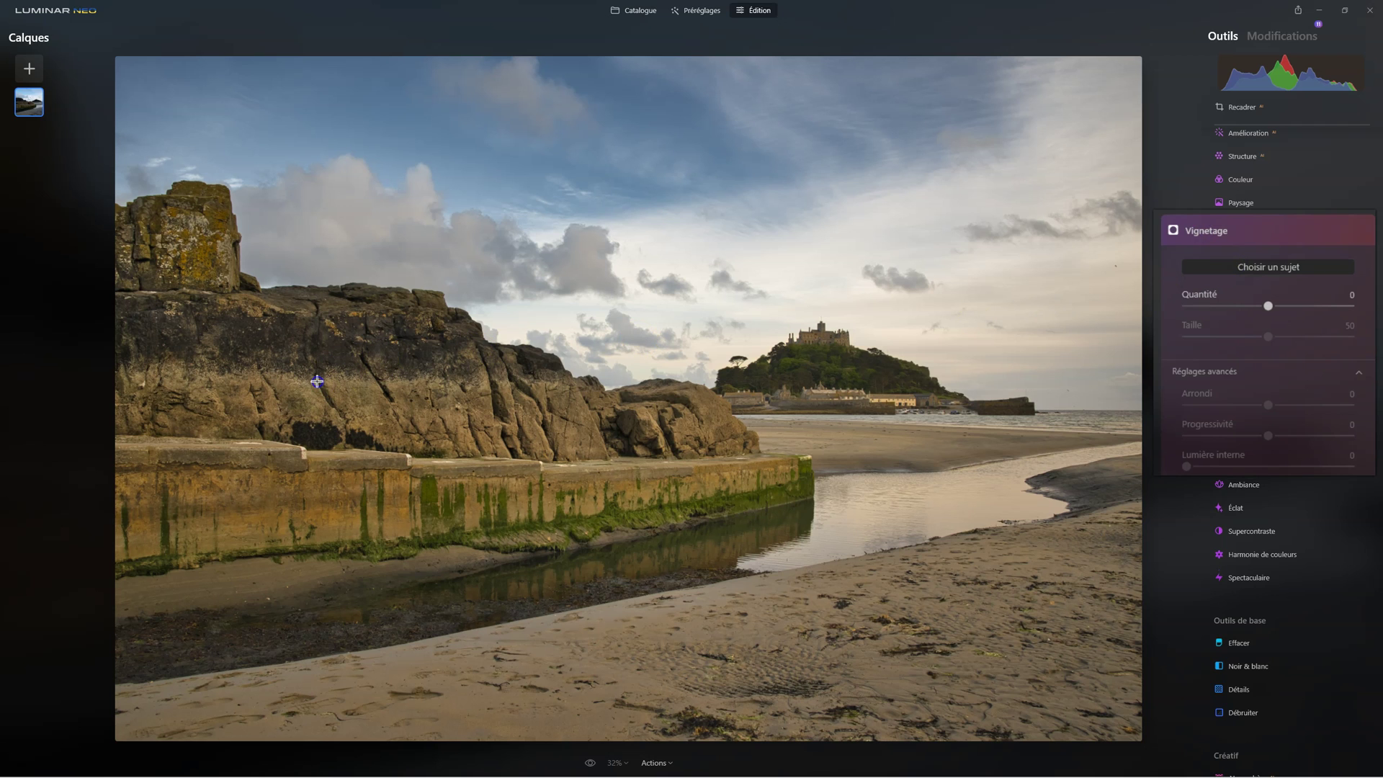
{"action": "left_click_drag", "start_coordinate": [1269, 306], "coordinate": [1186, 336]}
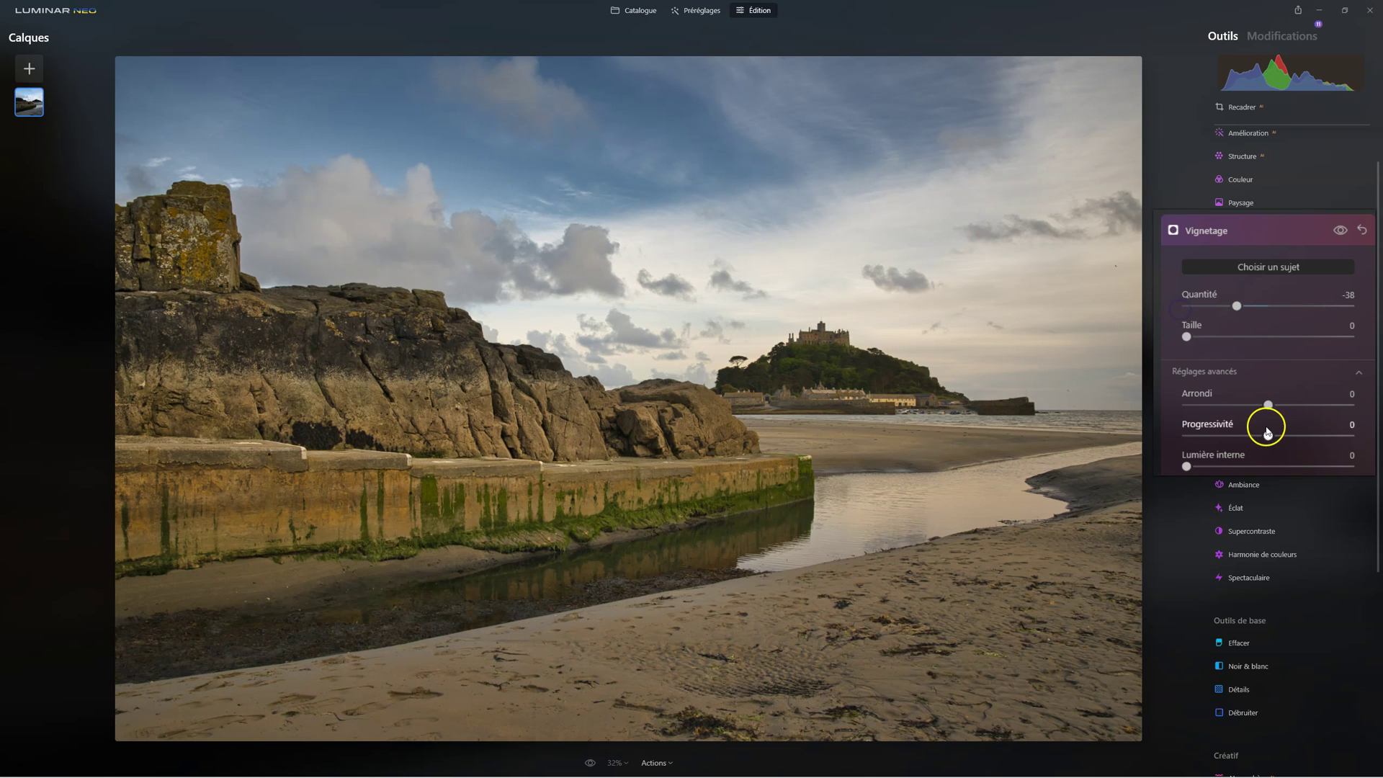
{"action": "left_click_drag", "start_coordinate": [1268, 437], "coordinate": [1350, 437]}
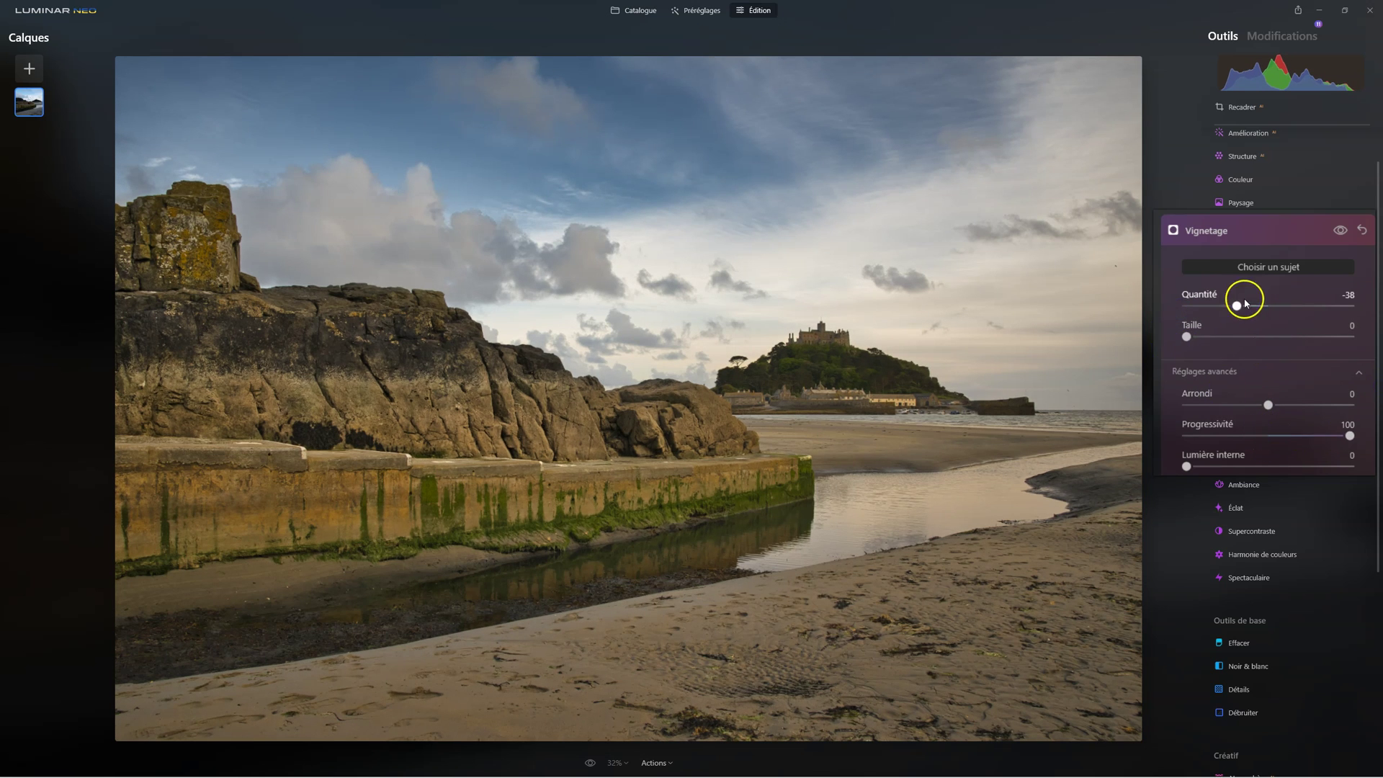
{"action": "mouse_move", "coordinate": [1235, 307]}
{"action": "left_mouse_down"}
{"action": "mouse_move", "coordinate": [1252, 308]}
{"action": "mouse_move", "coordinate": [1236, 309]}
{"action": "left_mouse_up"}
{"action": "left_click", "coordinate": [1246, 237]}
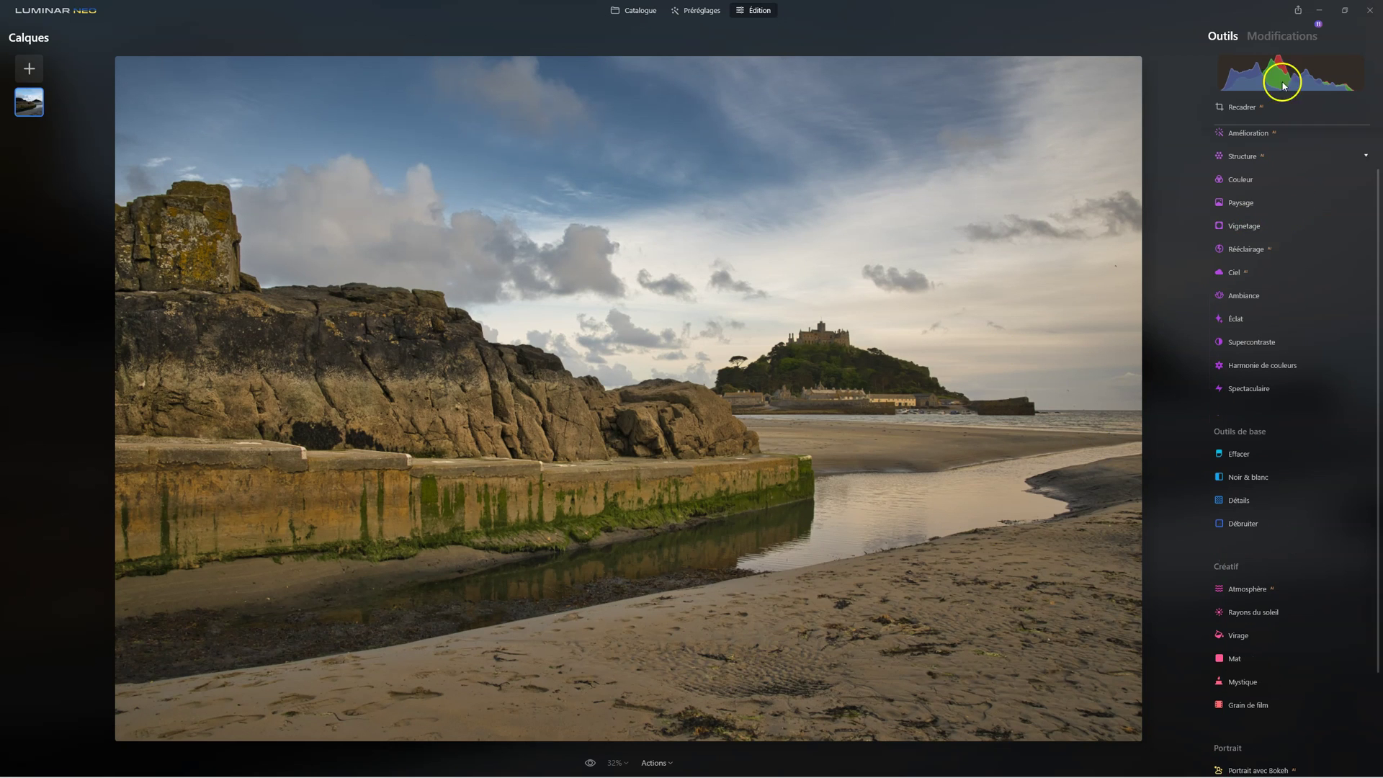
Reopen the first Vignetage from the list of applied edits and set its Lumière interne to 32.
{"action": "left_click", "coordinate": [1278, 37]}
{"action": "left_click", "coordinate": [1250, 229]}
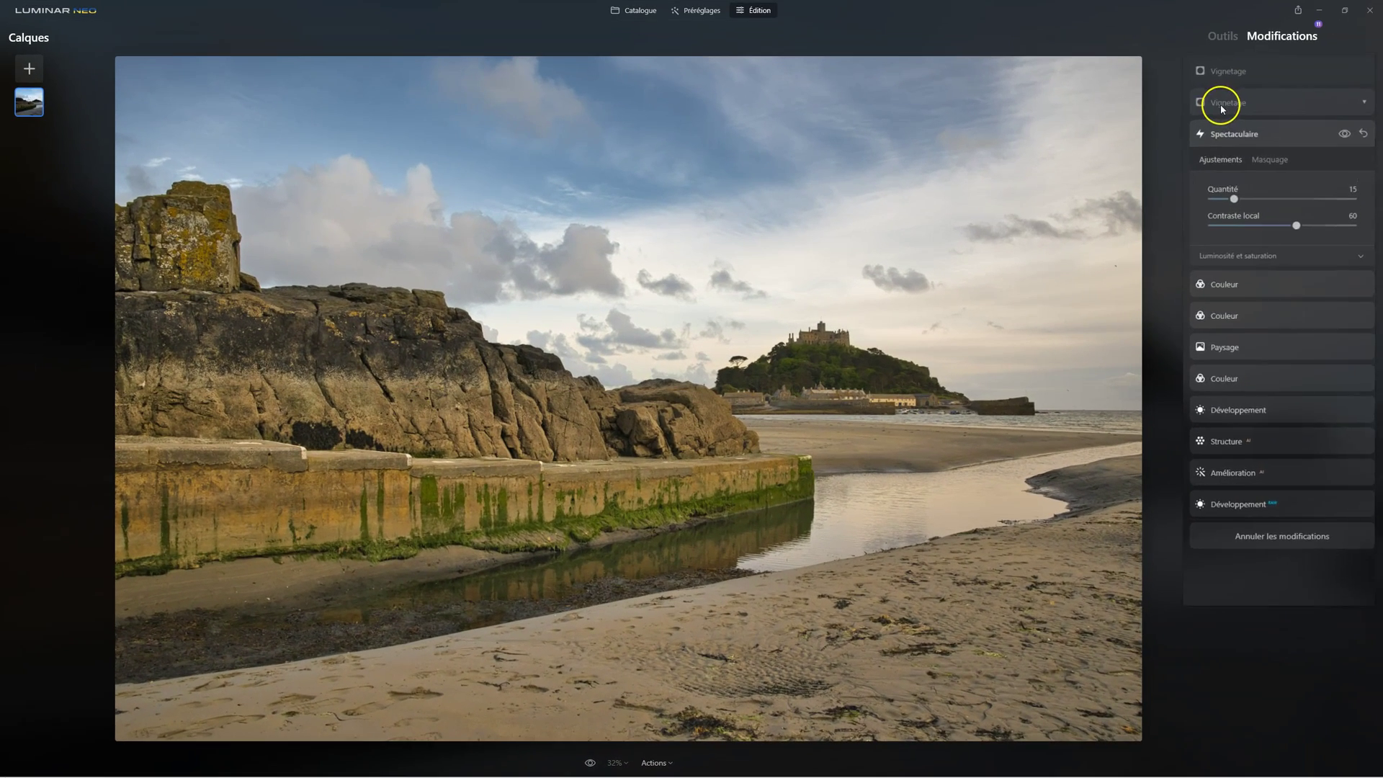
{"action": "left_click", "coordinate": [1223, 105]}
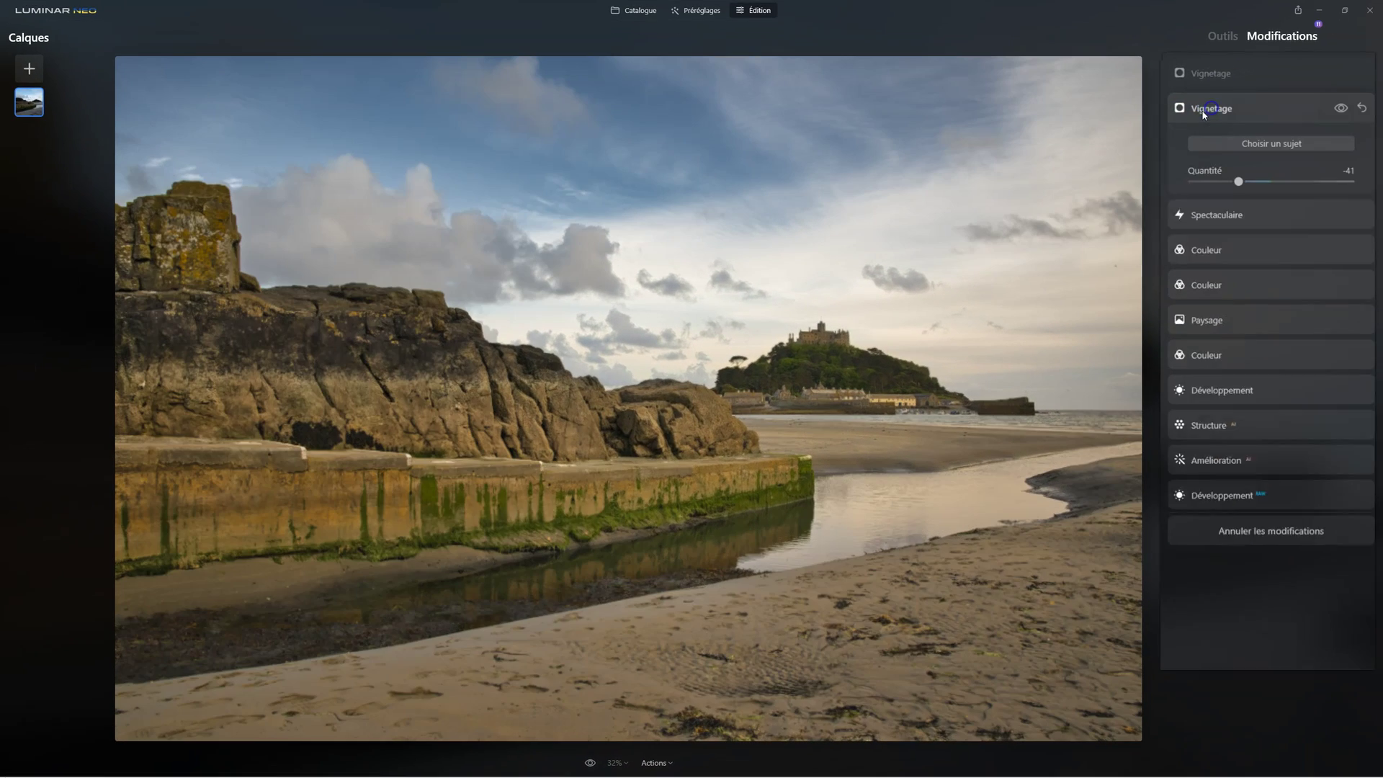
{"action": "left_click_drag", "start_coordinate": [1203, 89], "coordinate": [1204, 81]}
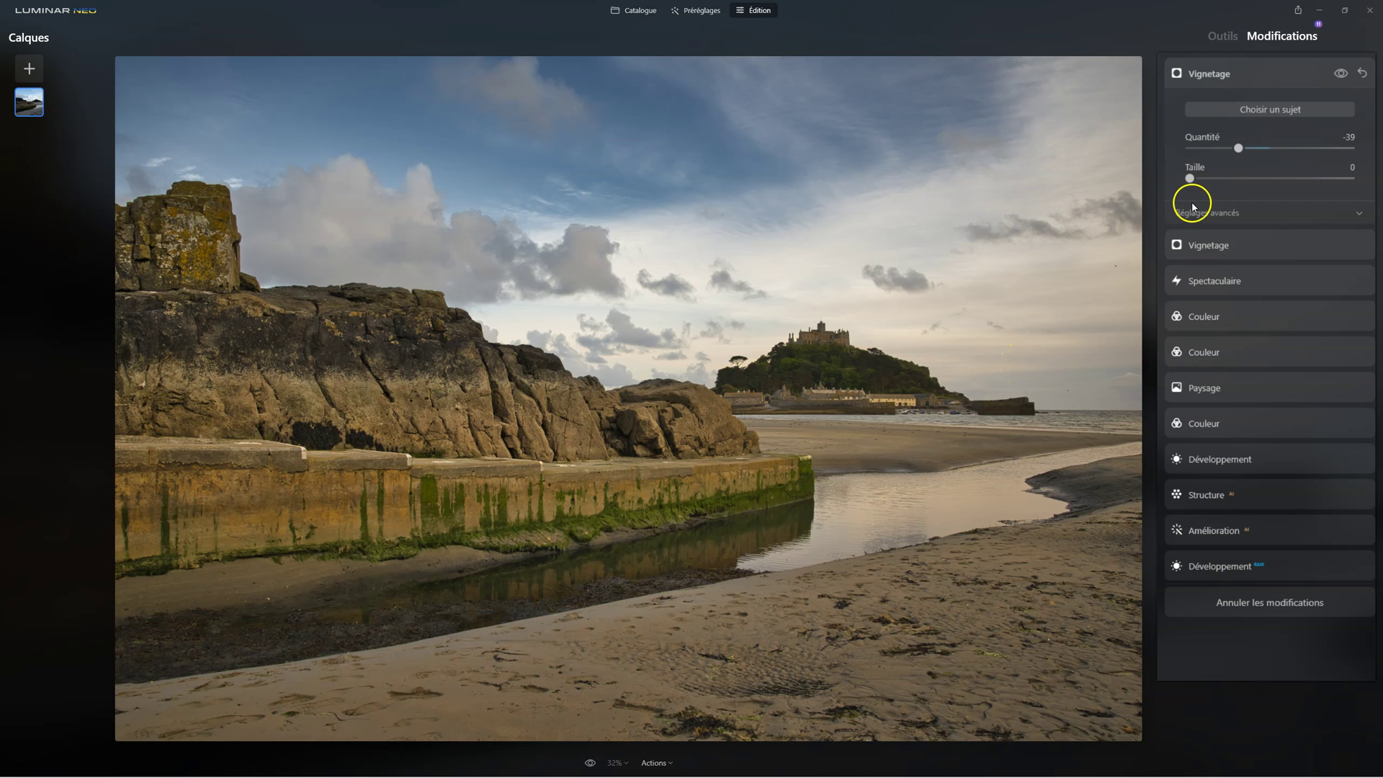
{"action": "left_click", "coordinate": [1221, 247]}
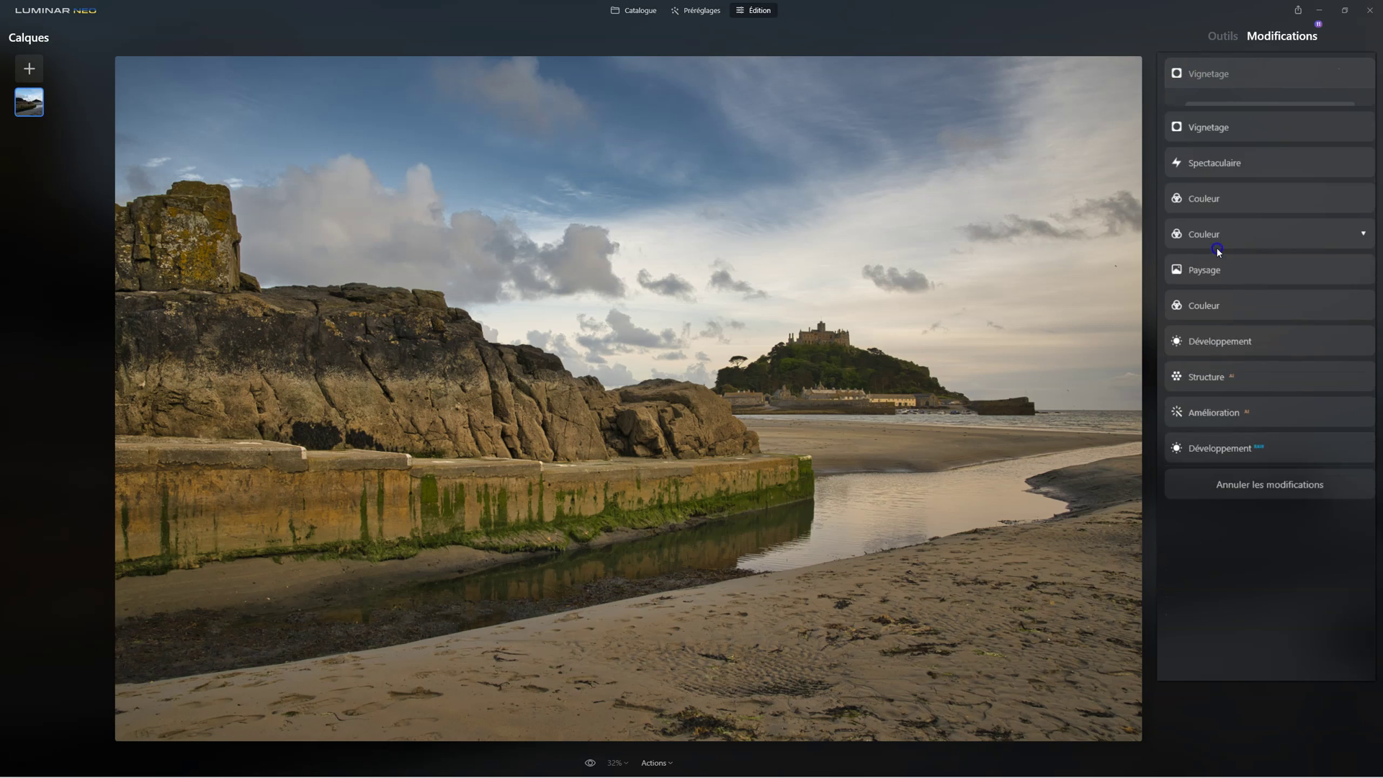
{"action": "left_click", "coordinate": [1218, 246]}
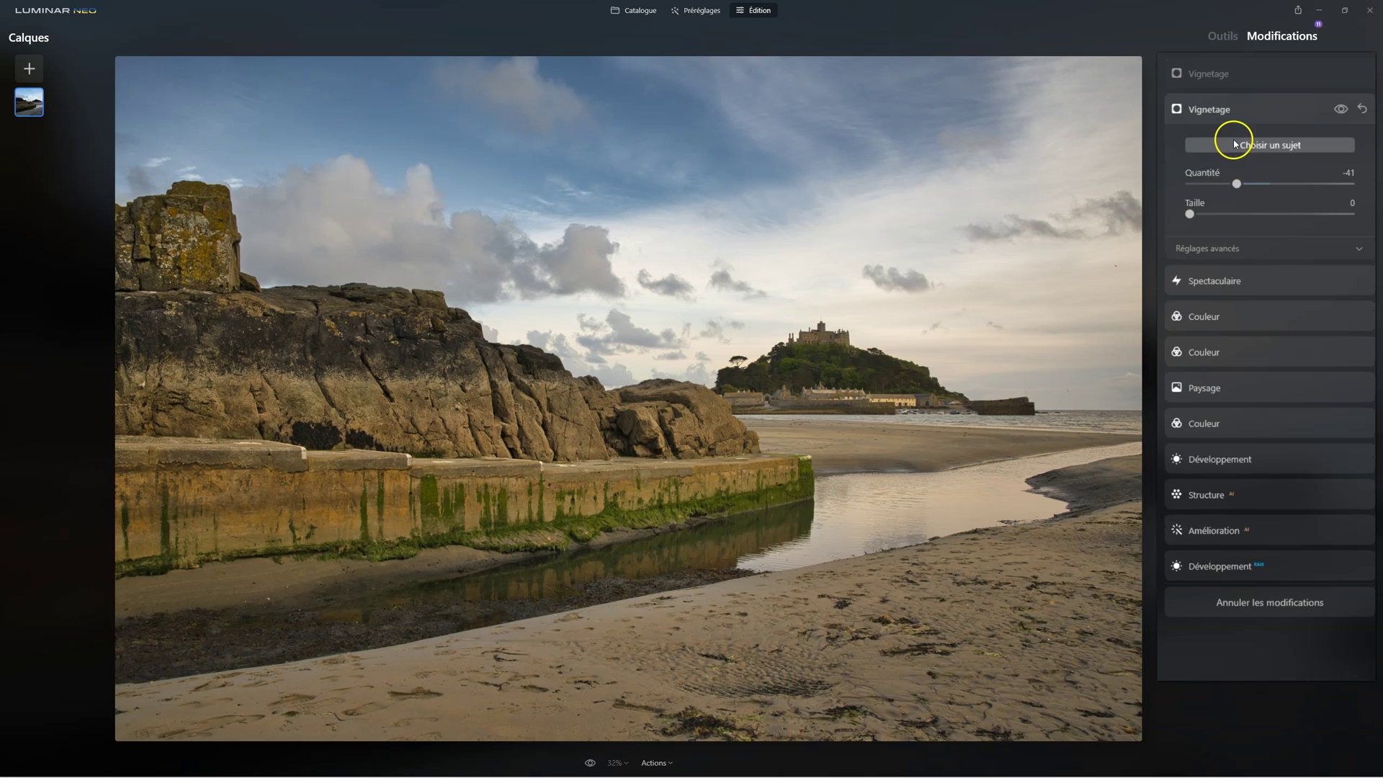
{"action": "left_click", "coordinate": [1220, 247]}
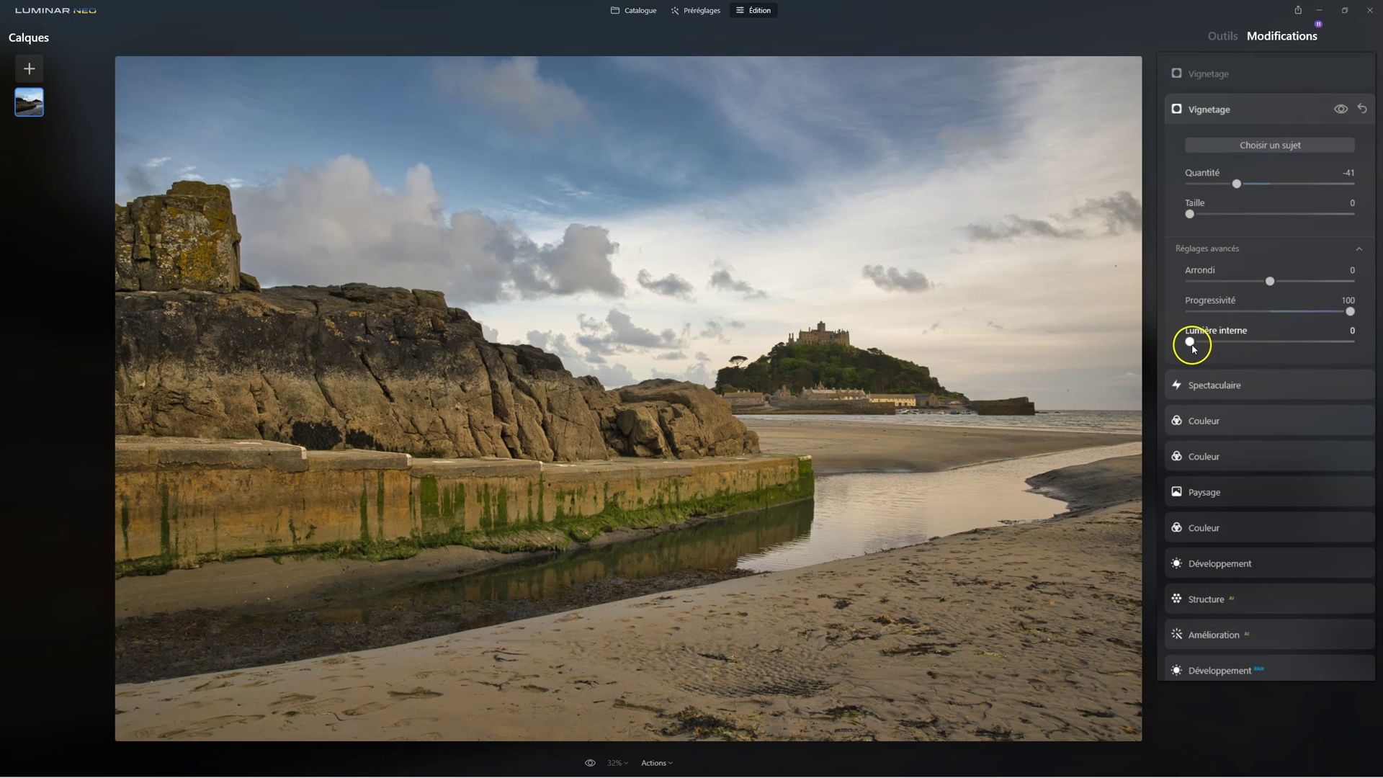
{"action": "scroll", "coordinate": [1196, 344], "scroll_direction": "up", "scroll_amount": 4}
{"action": "left_click", "coordinate": [1232, 345]}
{"action": "left_click_drag", "start_coordinate": [1241, 349], "coordinate": [1242, 346]}
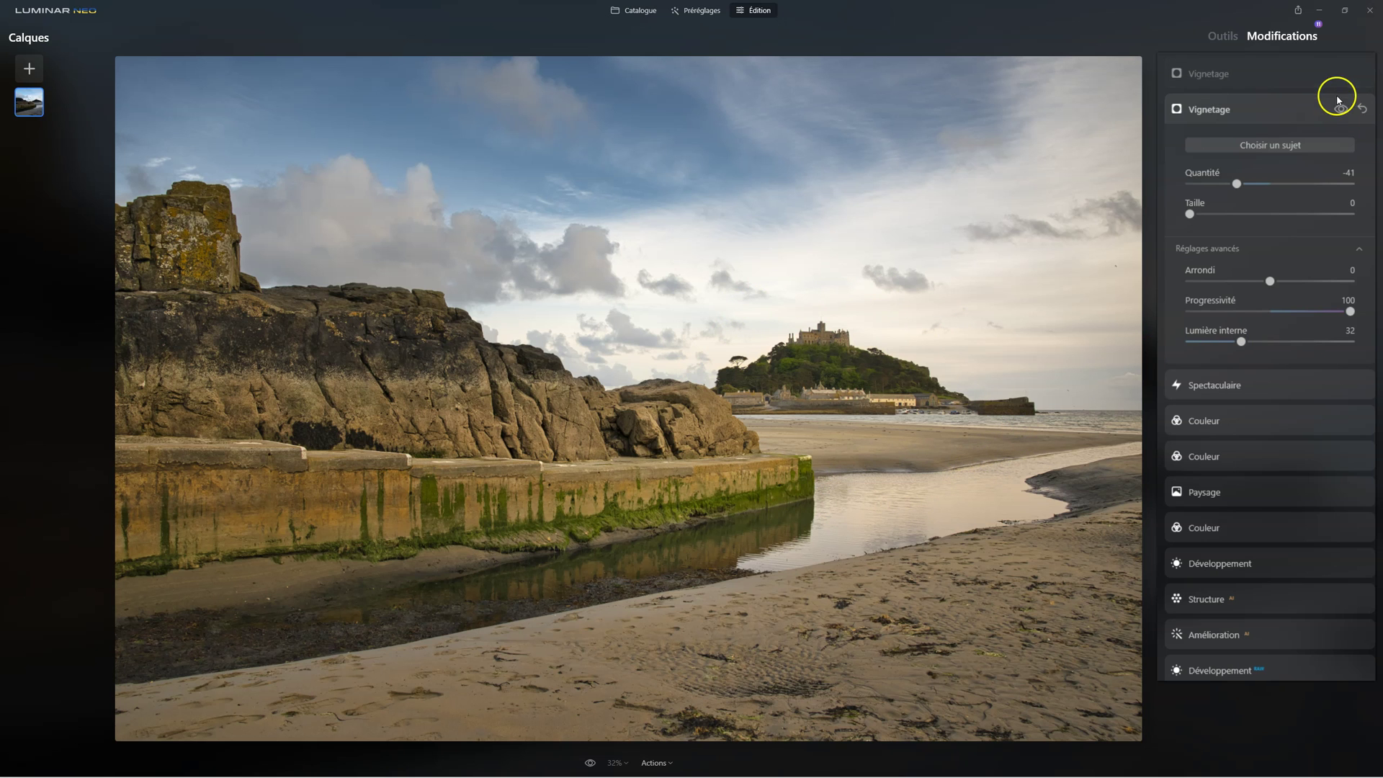
Review the settings of the second Vignetage and the Spectaculaire edit.
{"action": "left_click", "coordinate": [1208, 83]}
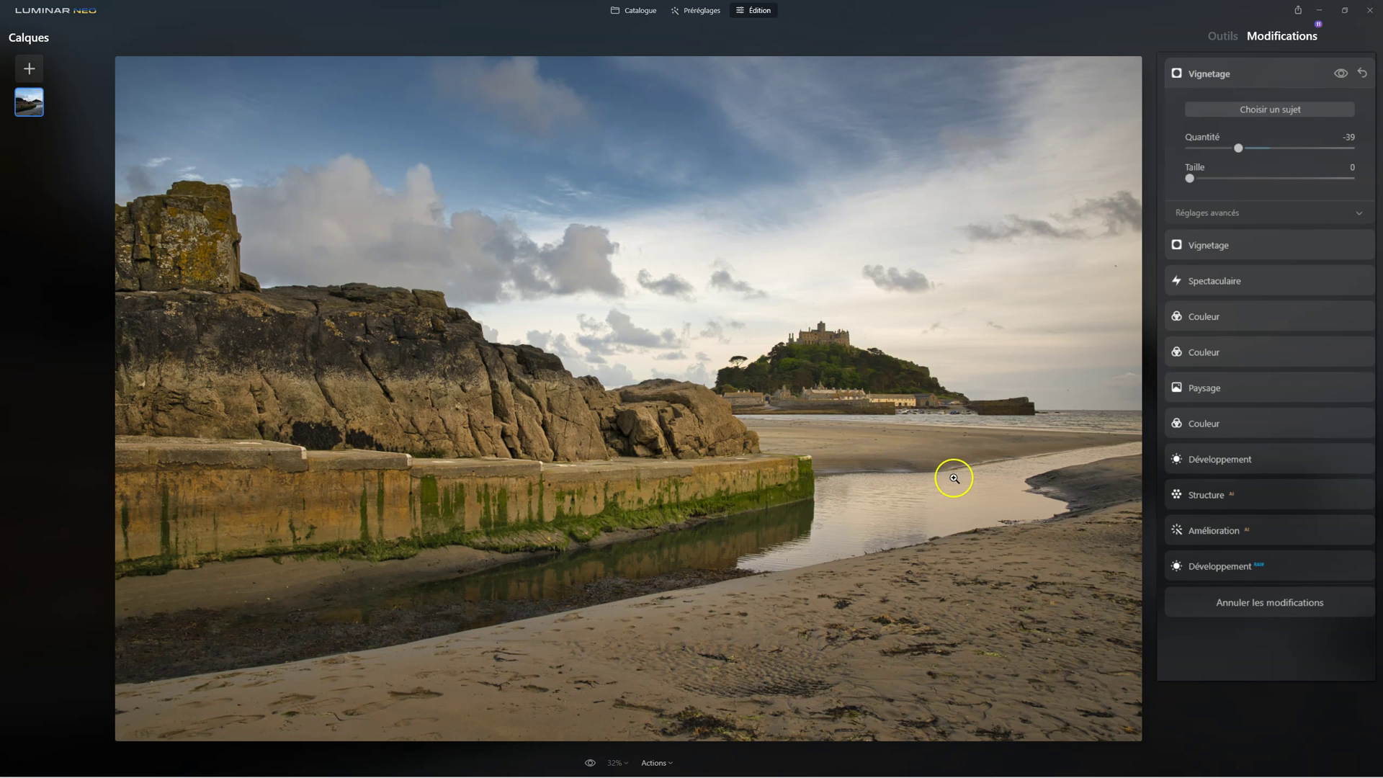
{"action": "left_click", "coordinate": [1216, 284]}
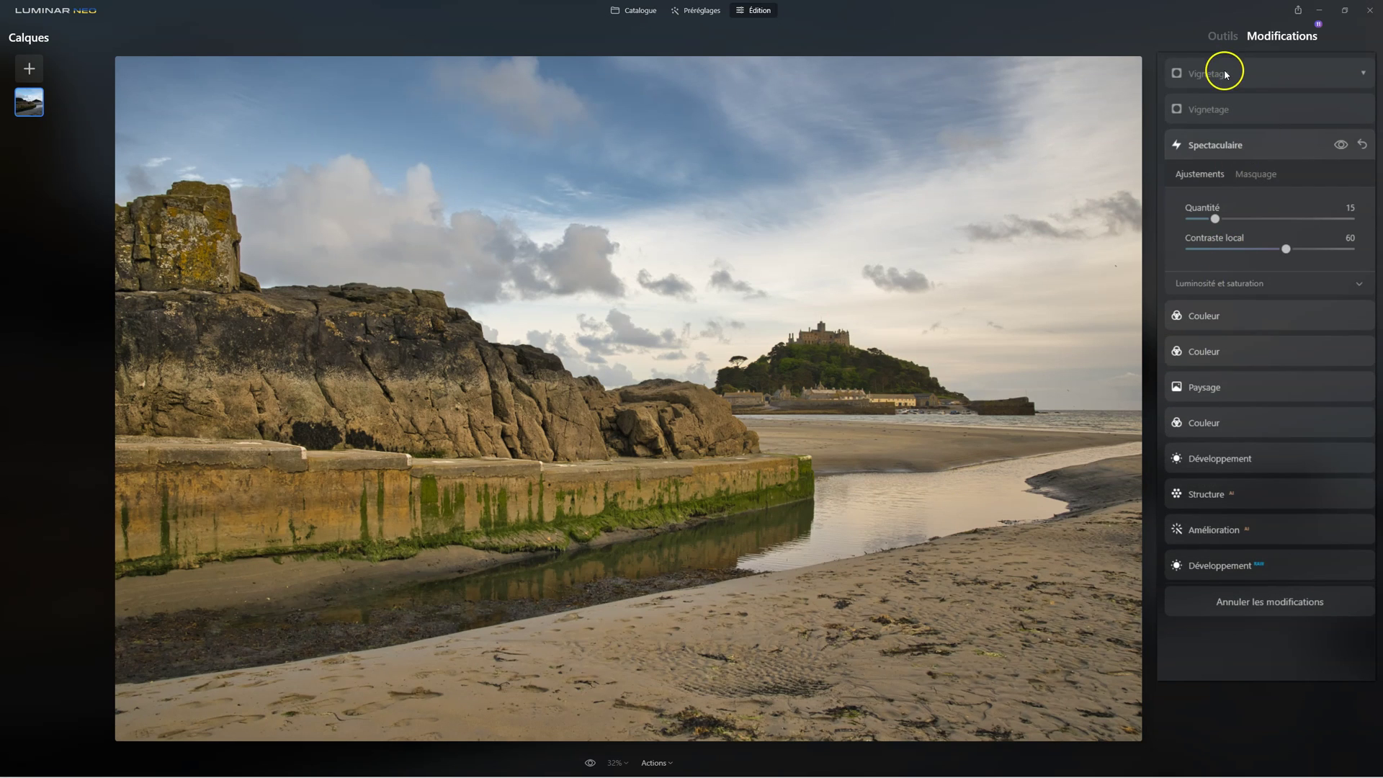
{"action": "left_click", "coordinate": [1225, 74]}
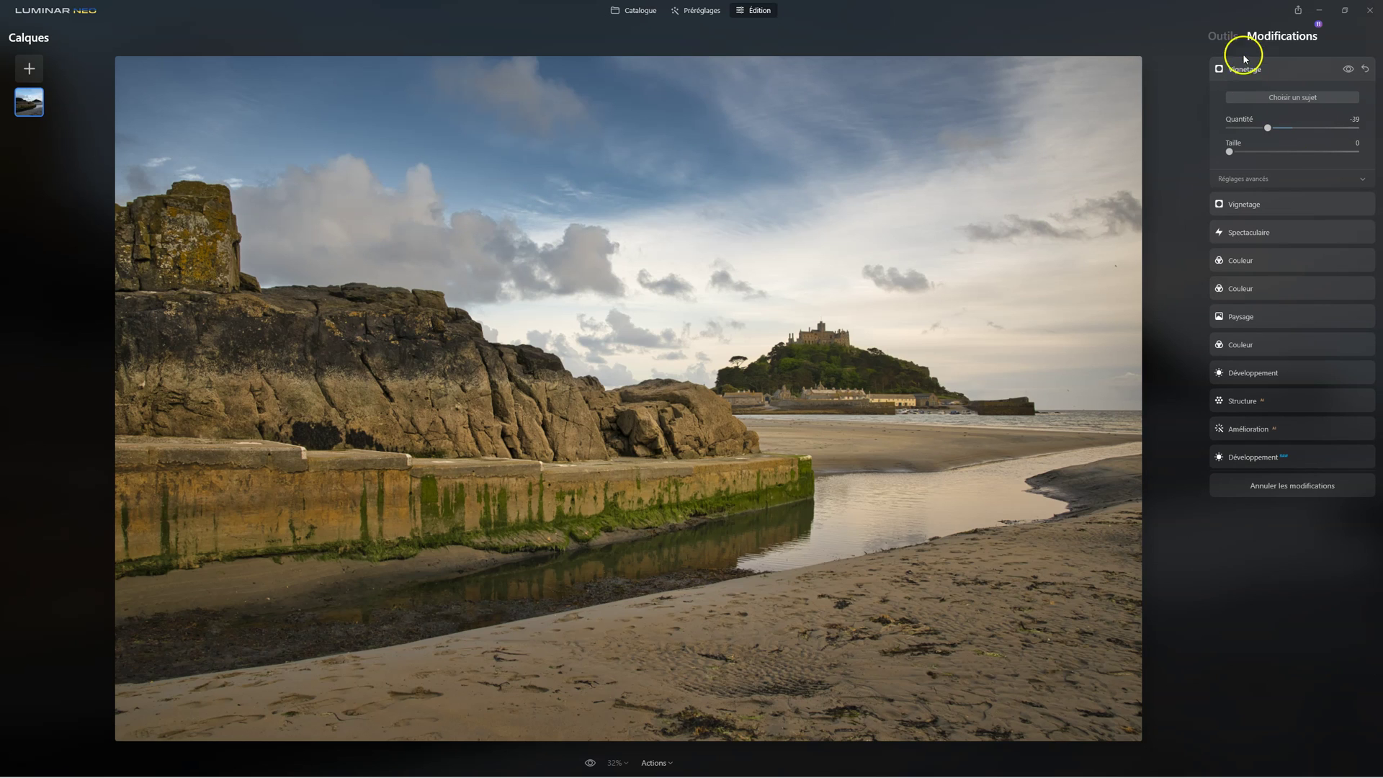
Return to the editing tools and crop the photo to a 16:9 ratio.
{"action": "left_click", "coordinate": [1229, 39]}
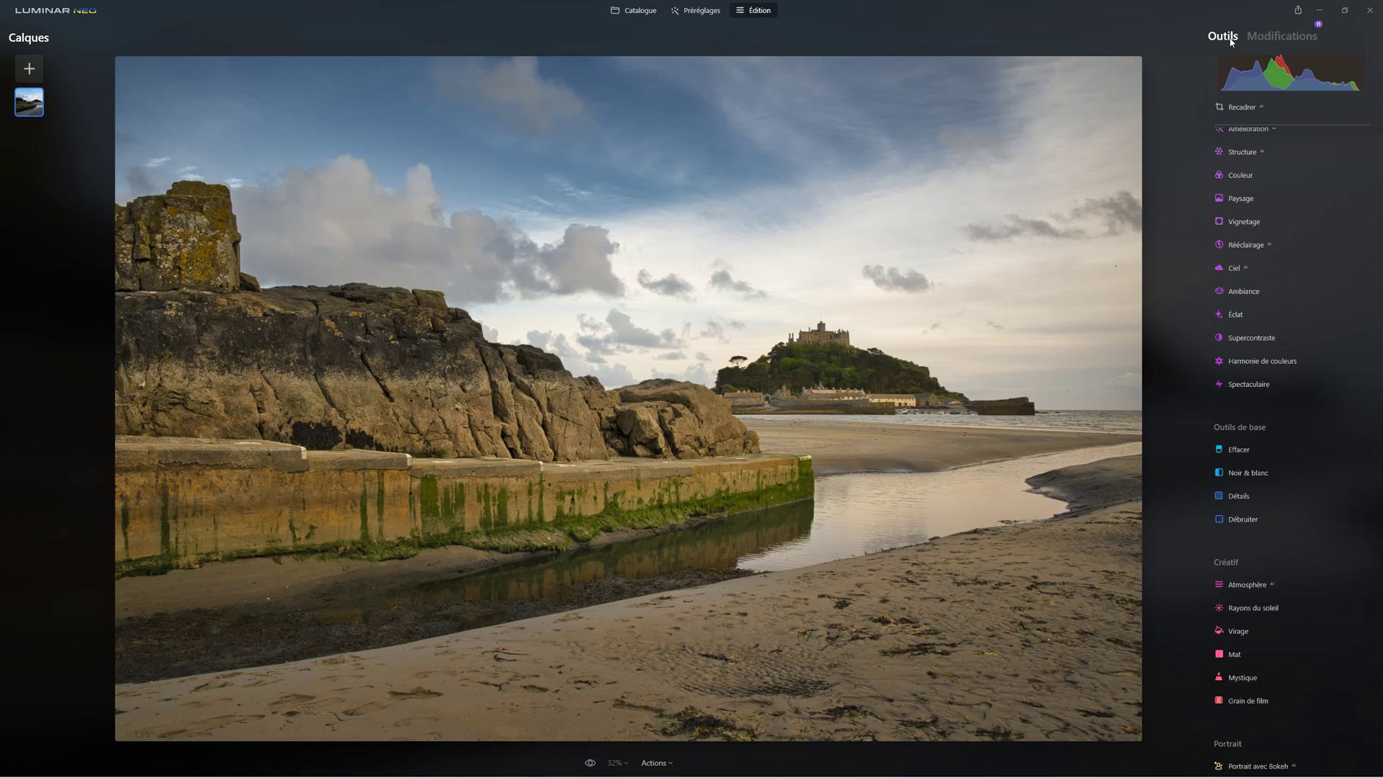
{"action": "left_click", "coordinate": [1240, 109]}
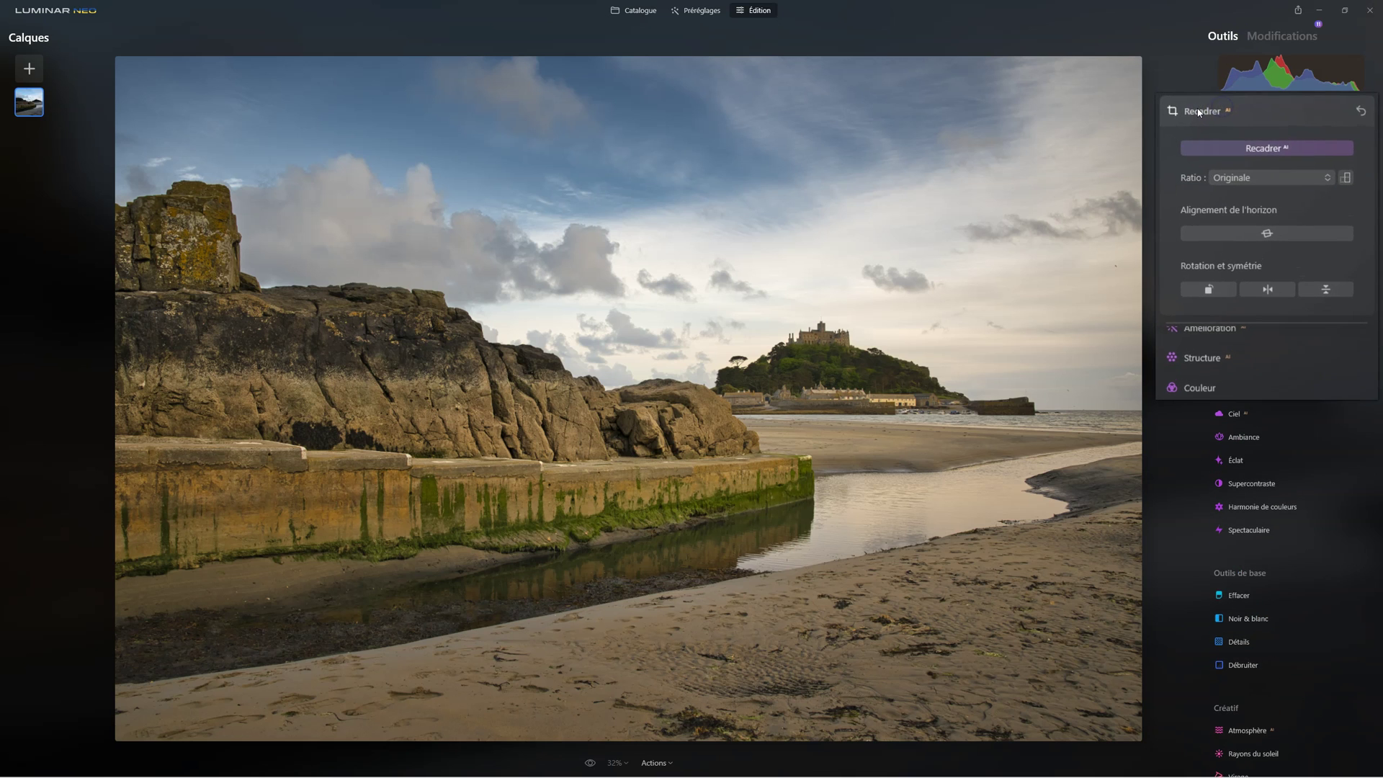
{"action": "left_click", "coordinate": [1228, 177]}
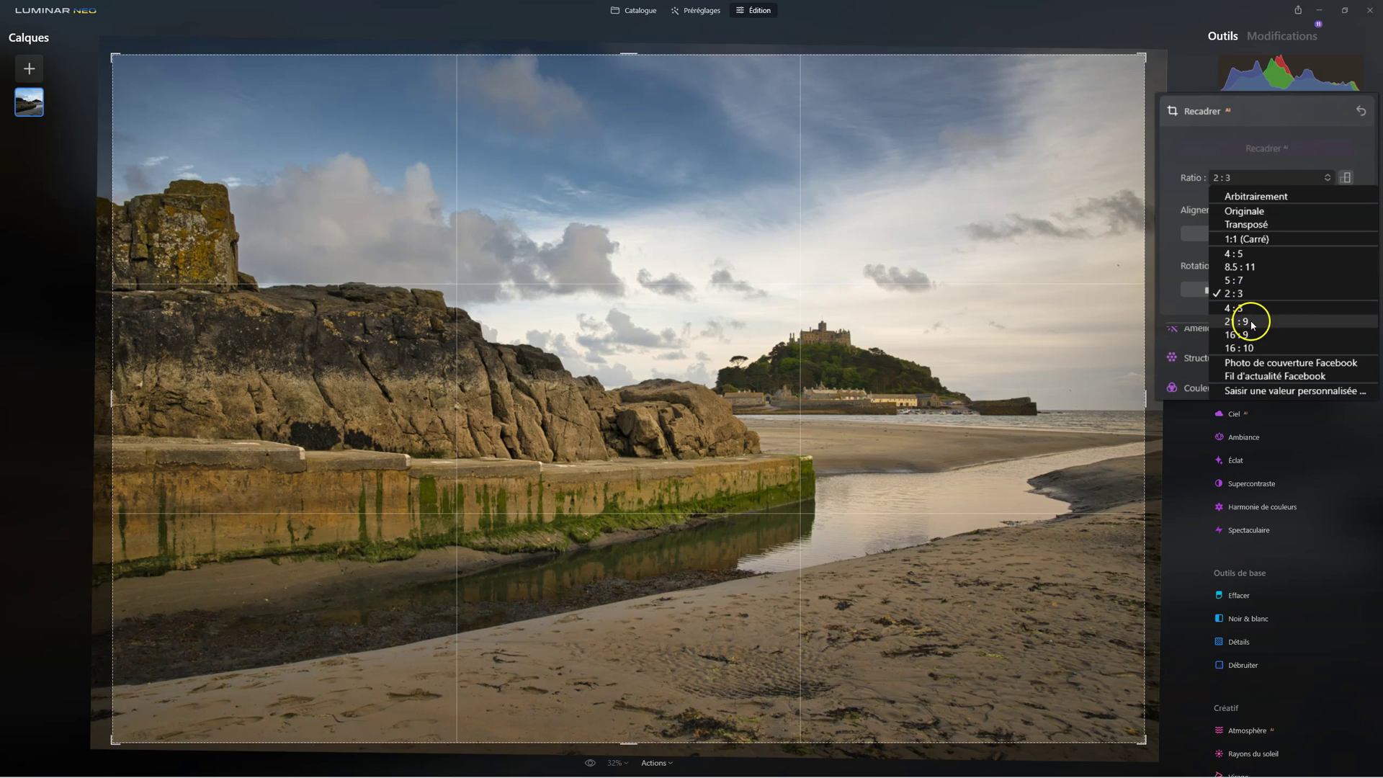
{"action": "left_click", "coordinate": [1253, 336]}
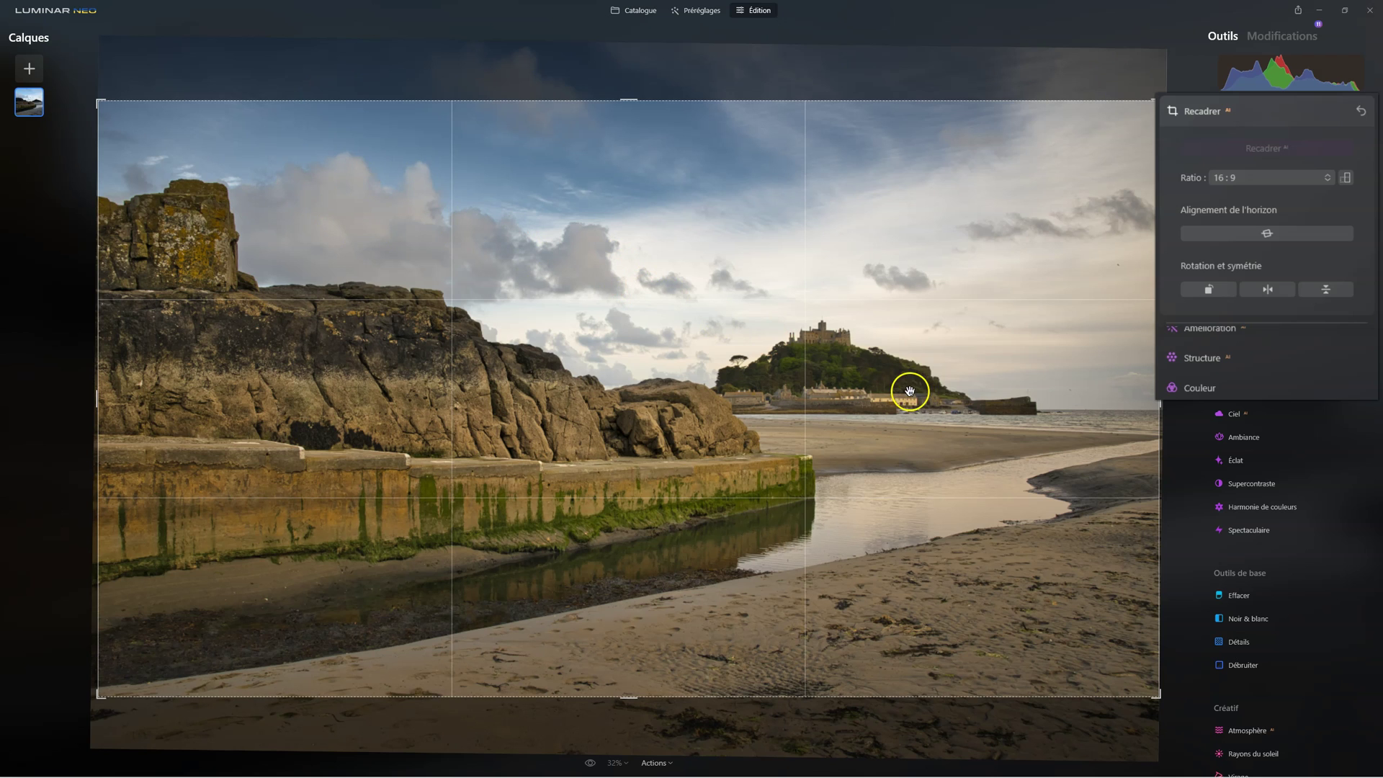
{"action": "left_click", "coordinate": [1237, 111]}
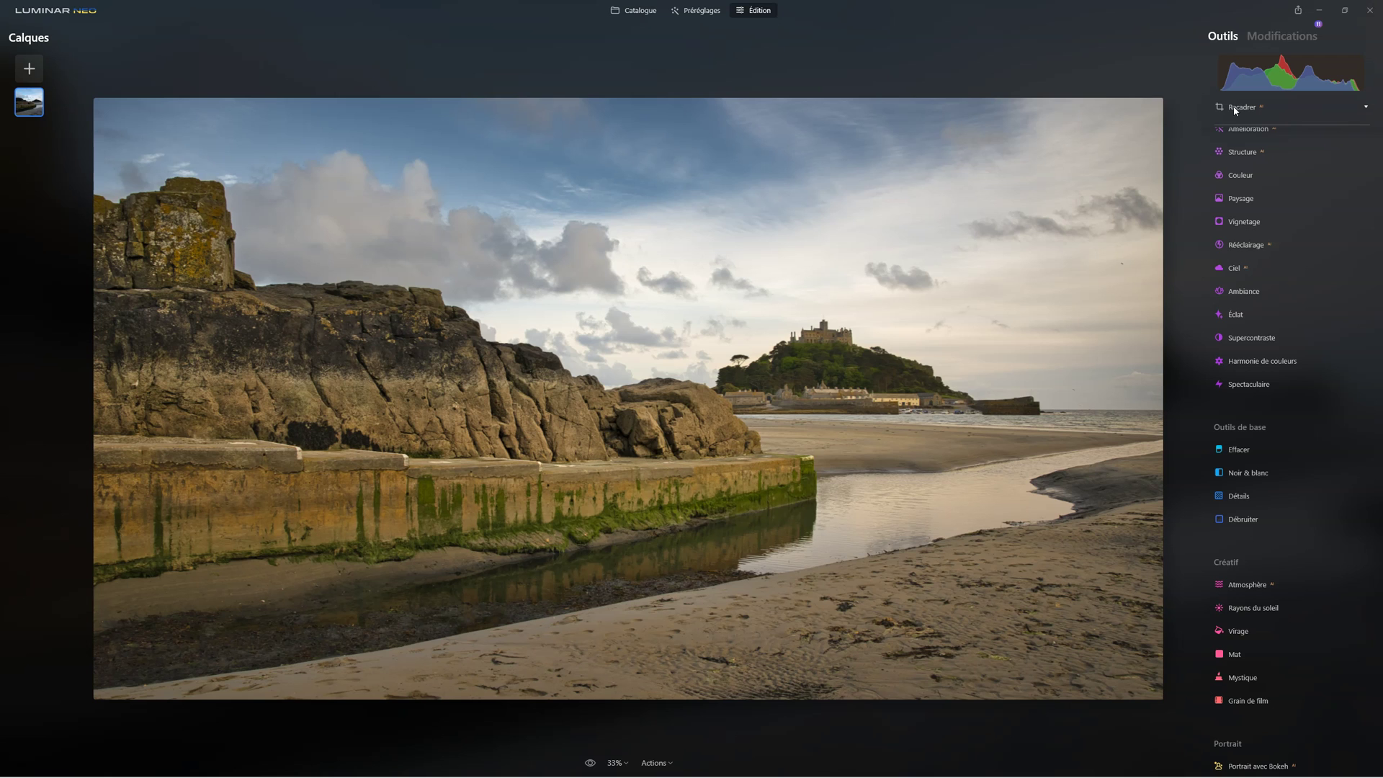
Try an Éclat effect of type Flou artistique through an AI mask with Quantité 19, and discard it.
{"action": "scroll", "coordinate": [1288, 257], "scroll_direction": "up", "scroll_amount": 2}
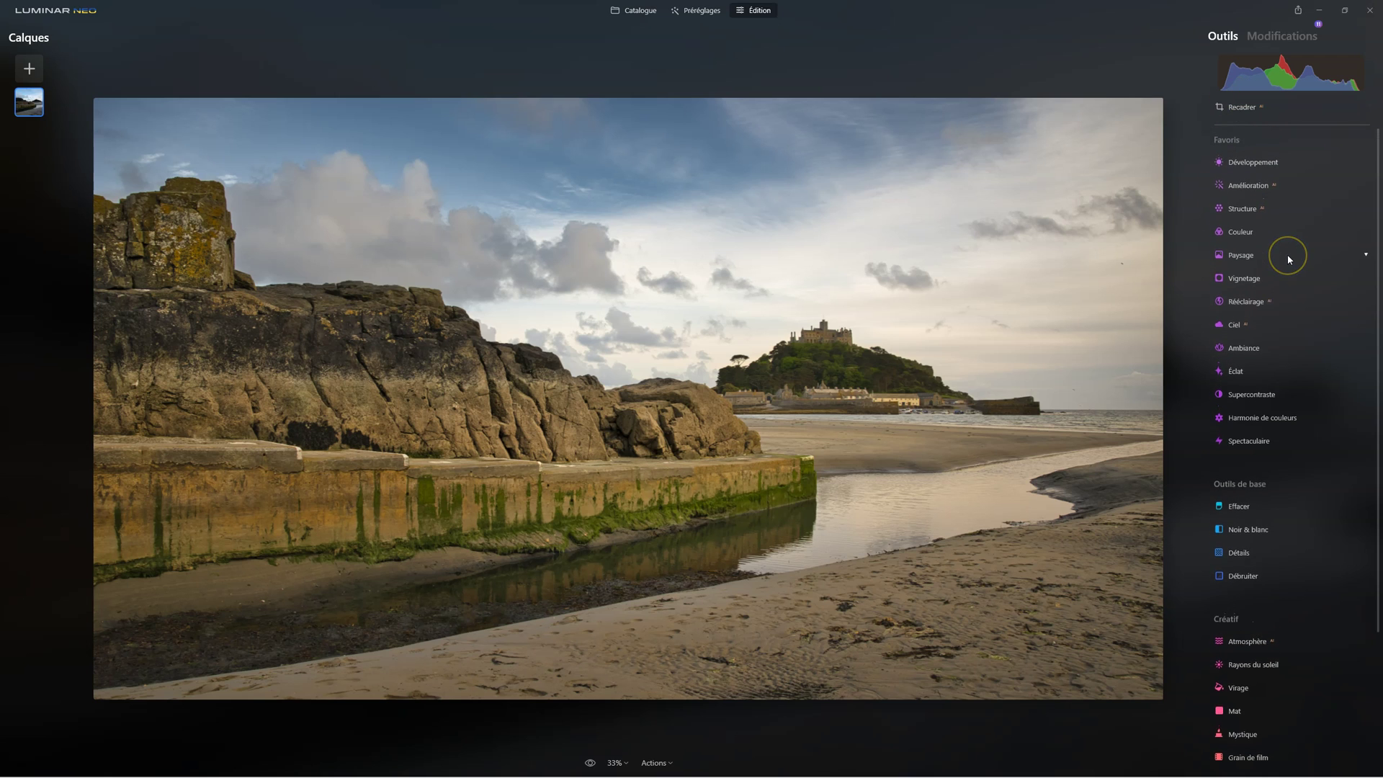
{"action": "left_click_drag", "start_coordinate": [1288, 256], "coordinate": [1239, 370]}
{"action": "left_click", "coordinate": [1239, 370]}
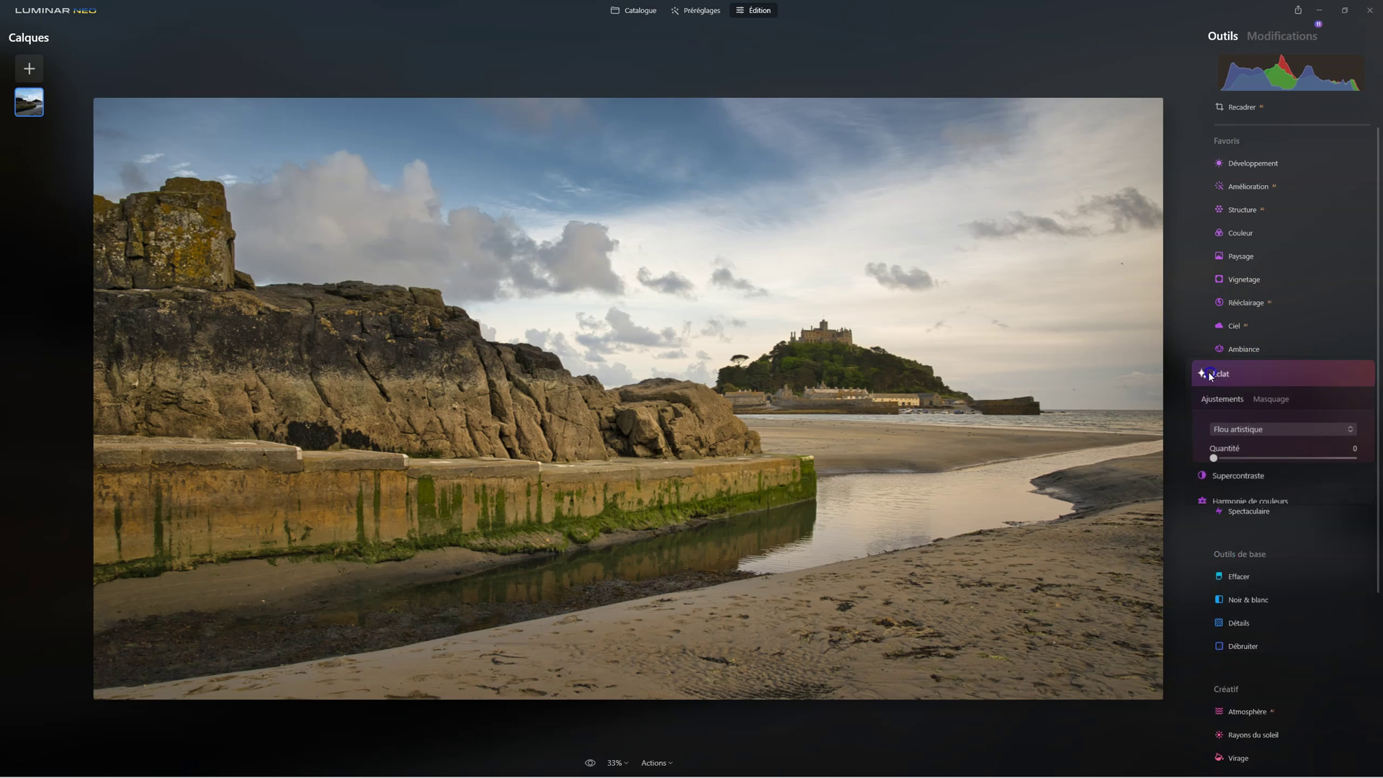
{"action": "left_click", "coordinate": [1265, 401]}
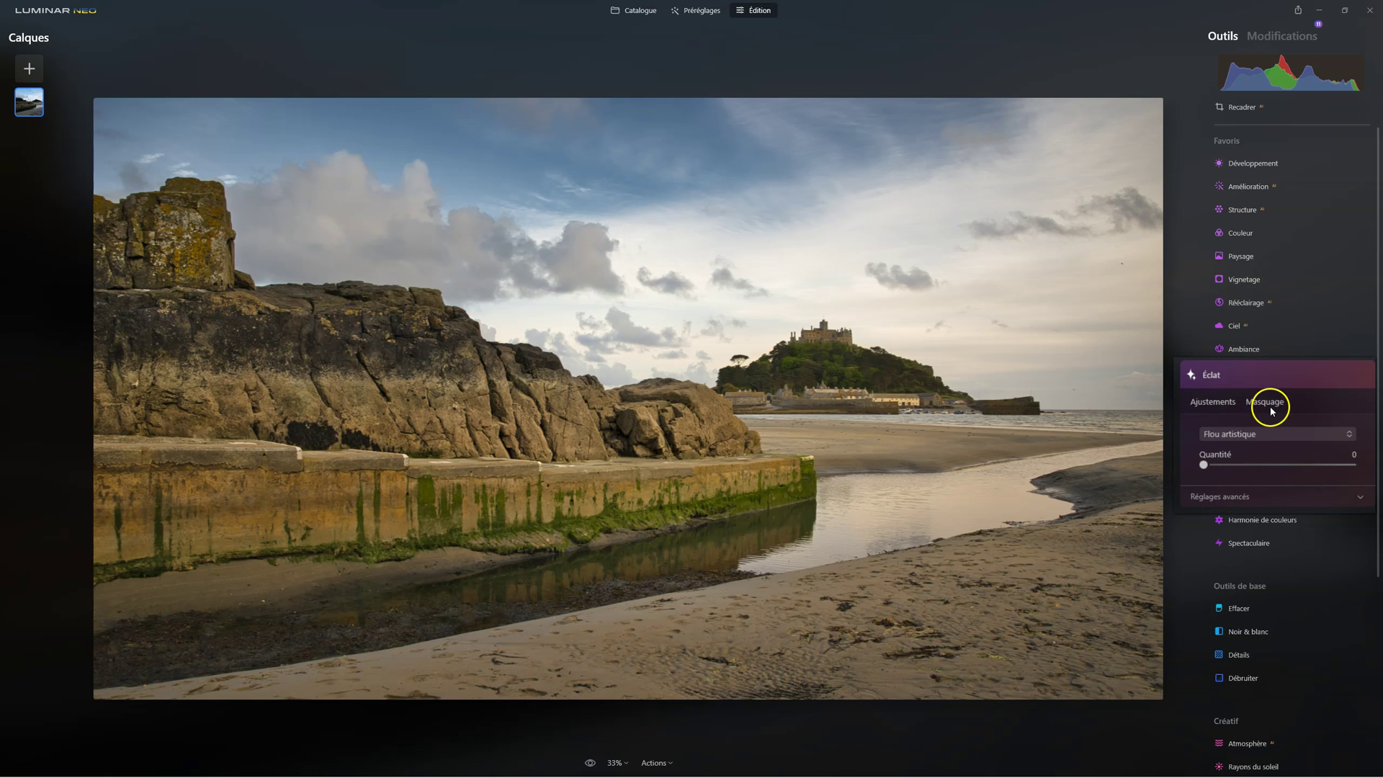
{"action": "left_click", "coordinate": [1226, 478]}
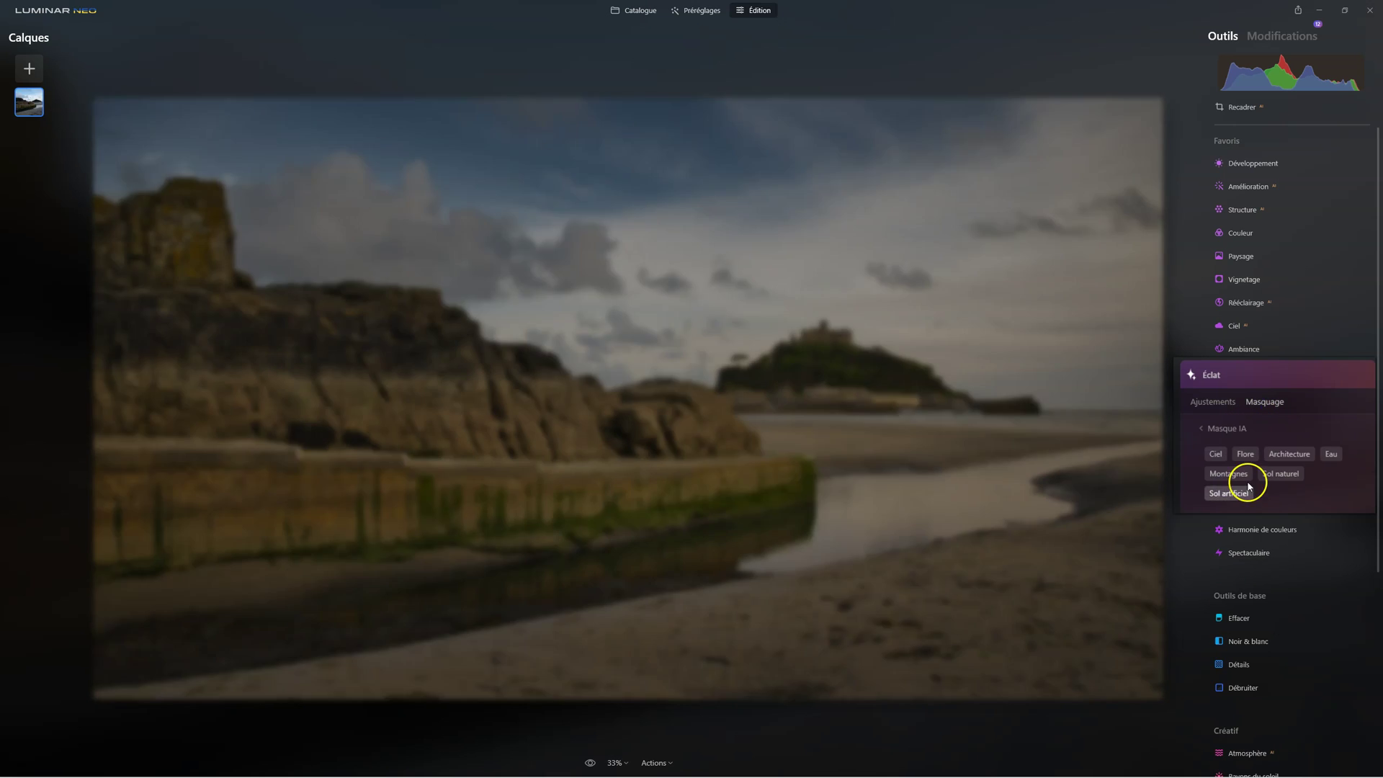
{"action": "left_click", "coordinate": [1233, 477]}
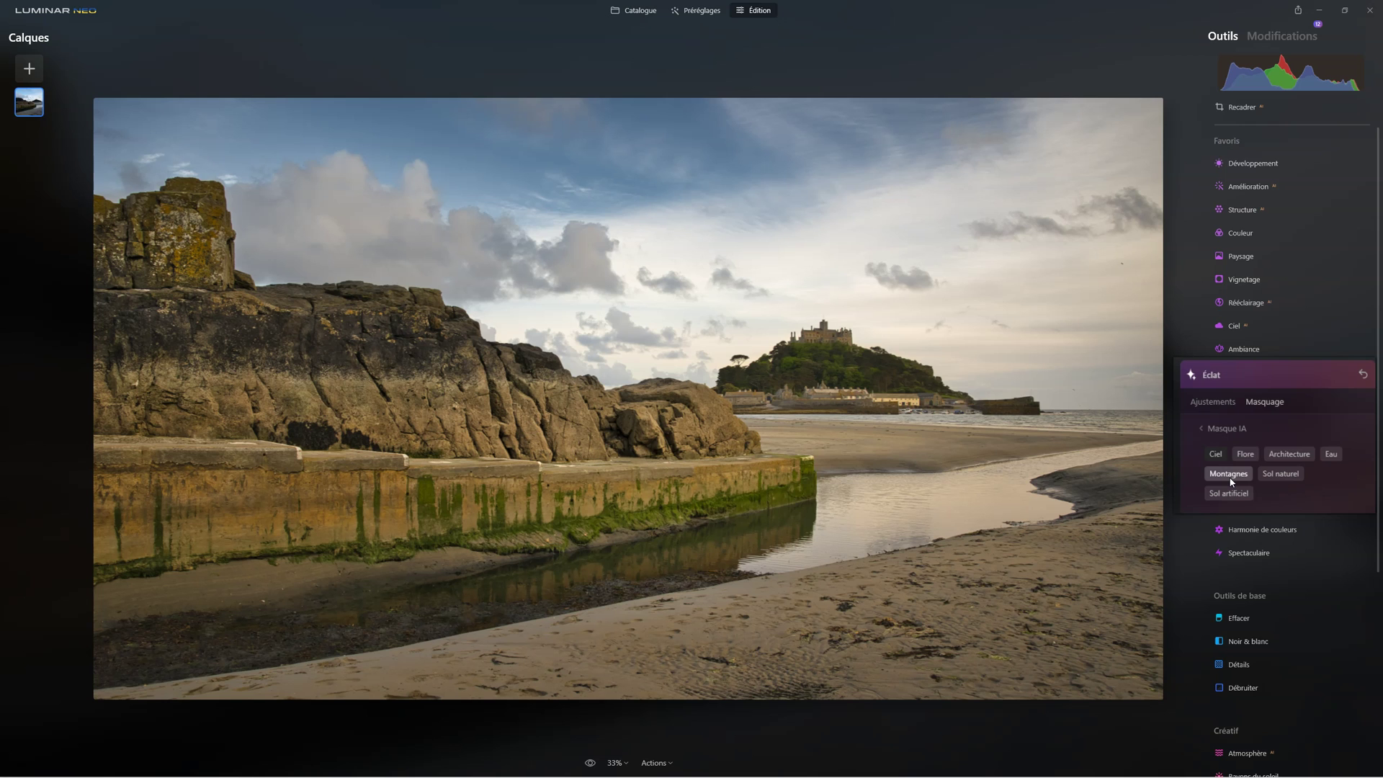
{"action": "left_click", "coordinate": [1211, 401]}
{"action": "left_click_drag", "start_coordinate": [1201, 467], "coordinate": [1233, 465]}
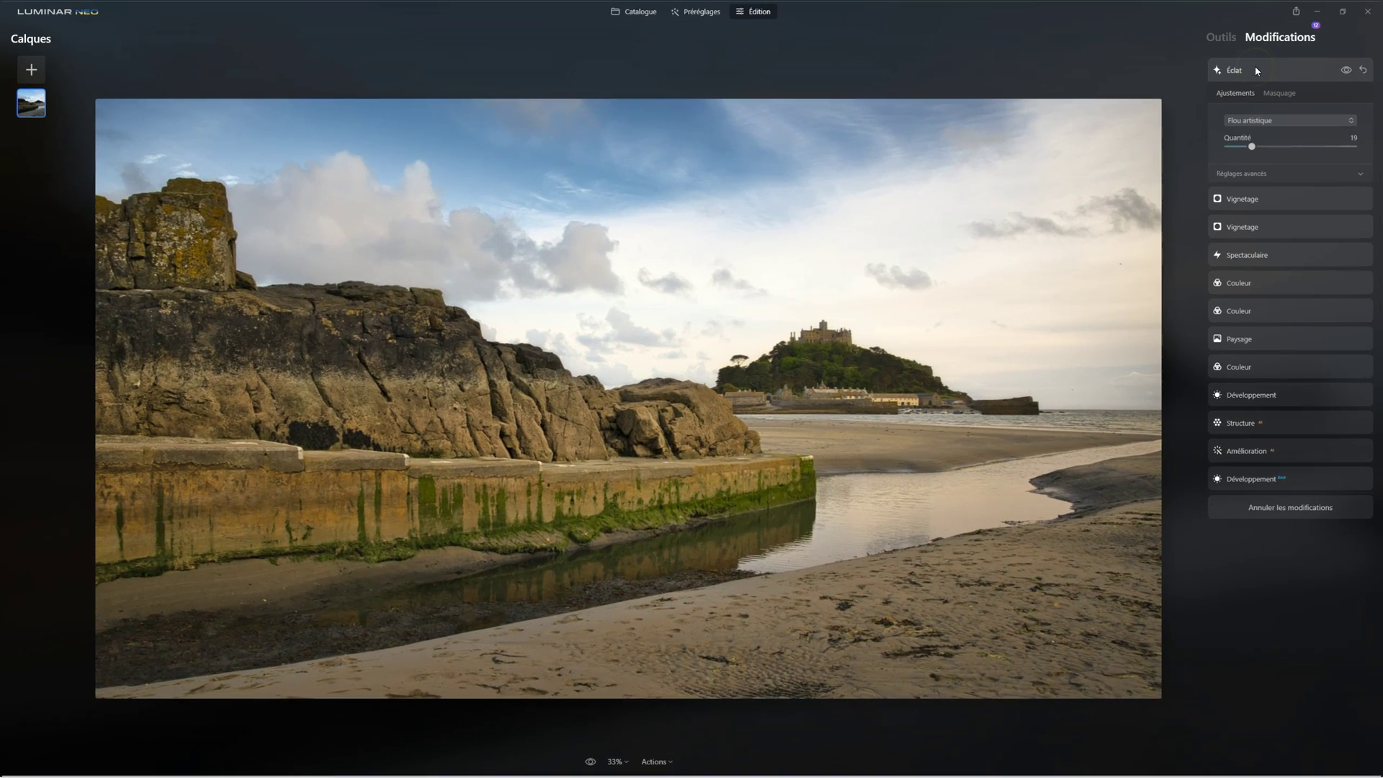
{"action": "left_click", "coordinate": [1364, 70]}
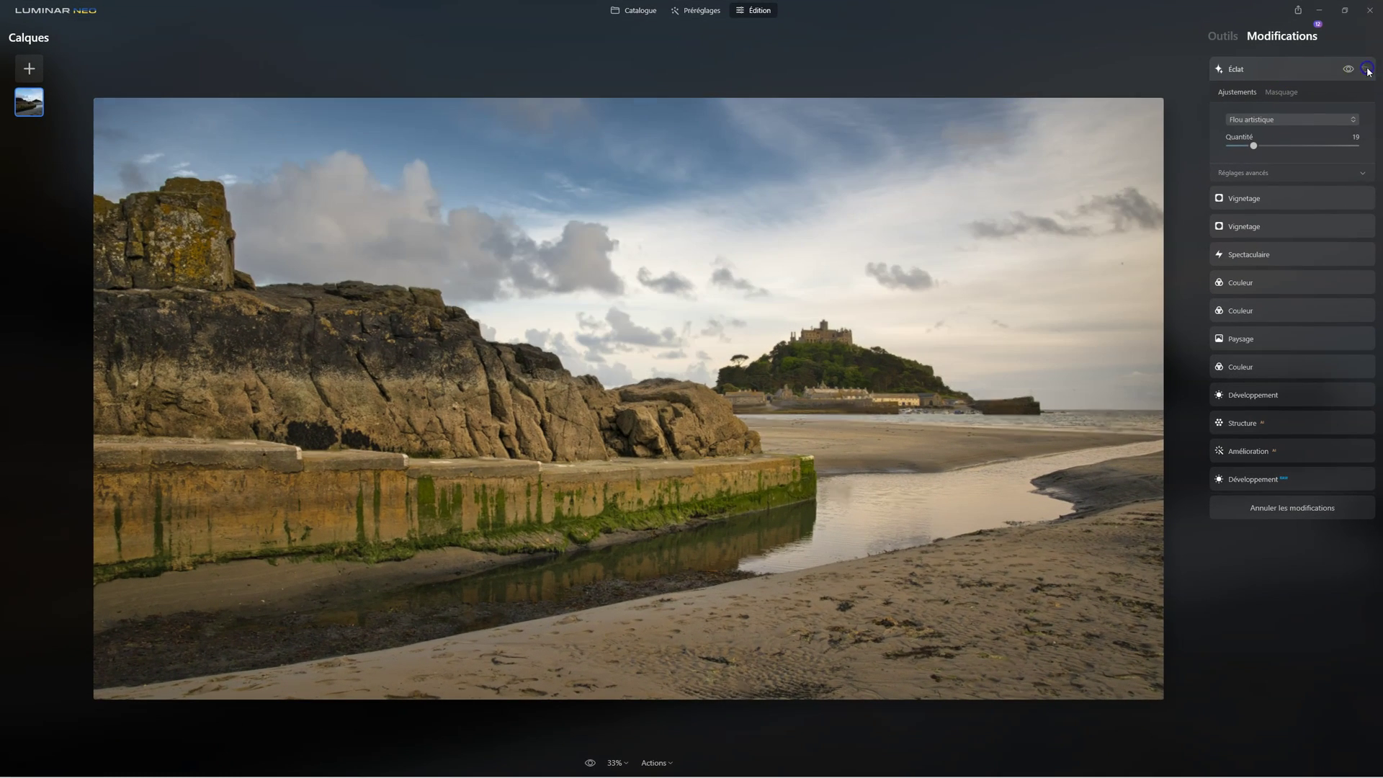
Remove the Éclat edit and both Vignetage edits from the applied edits, and return to the editing tools.
{"action": "left_click", "coordinate": [1367, 70]}
{"action": "left_click", "coordinate": [1366, 70]}
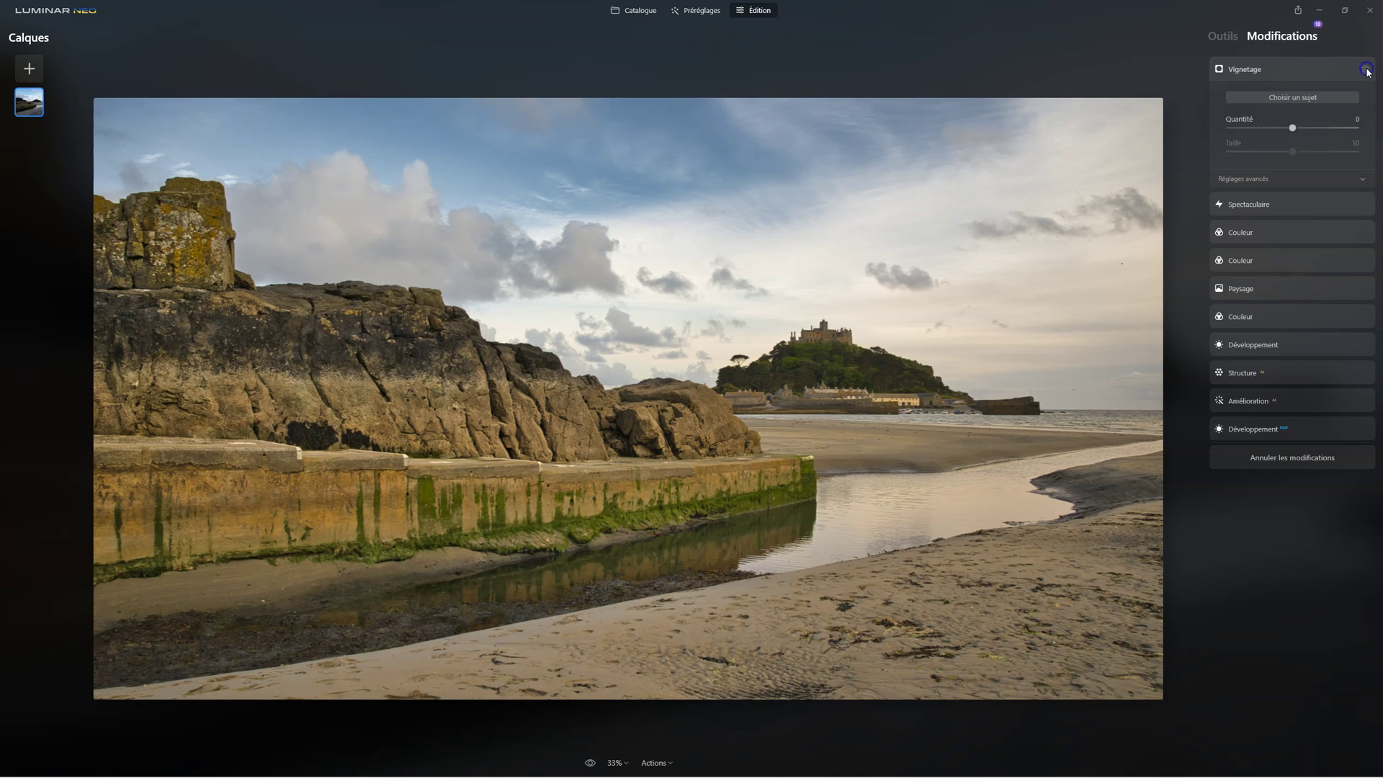
{"action": "left_click", "coordinate": [1367, 70]}
{"action": "left_click", "coordinate": [1224, 36]}
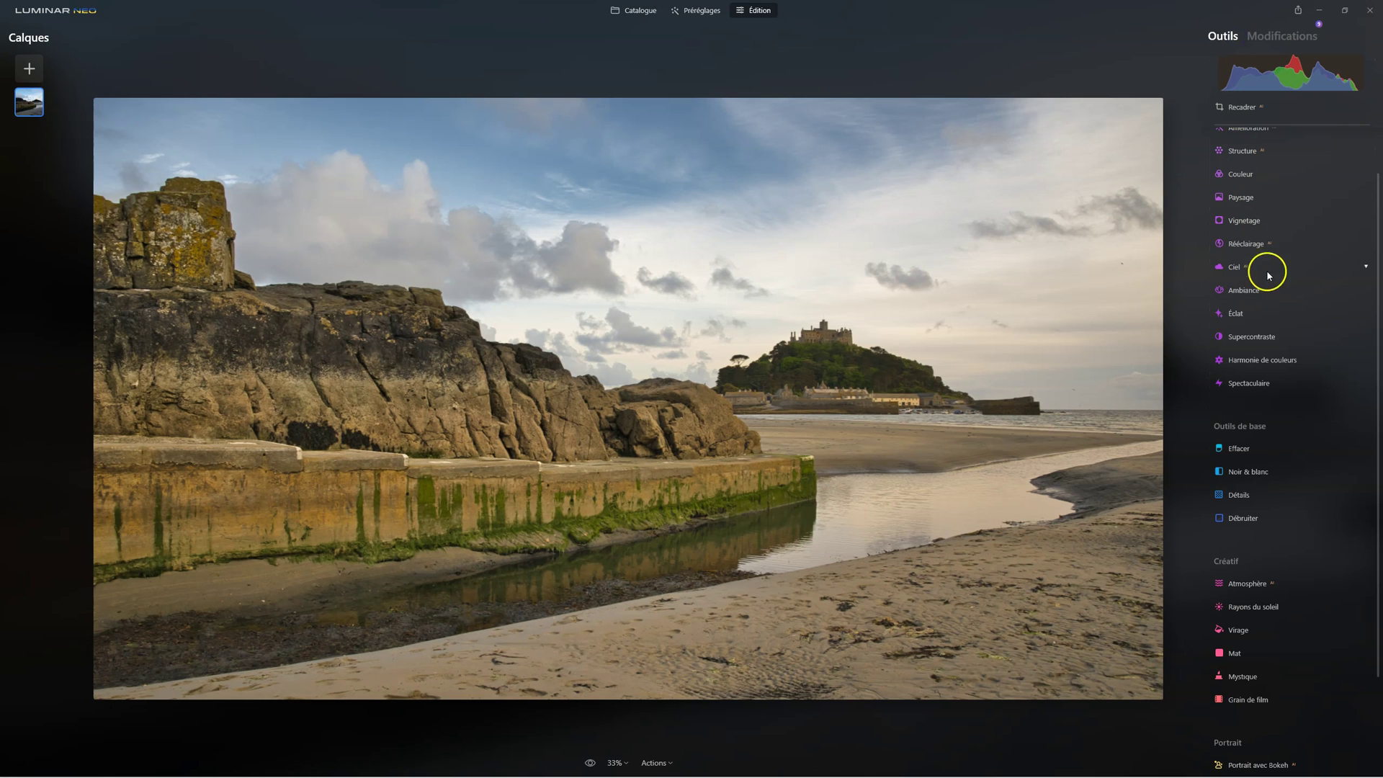
Apply an Éclat effect of type Flou artistique with Quantité 20, limit it to Ciel with an AI mask, and preview it off and on.
{"action": "left_click", "coordinate": [1230, 313]}
{"action": "left_click_drag", "start_coordinate": [1202, 408], "coordinate": [1234, 405]}
{"action": "left_click", "coordinate": [1252, 377]}
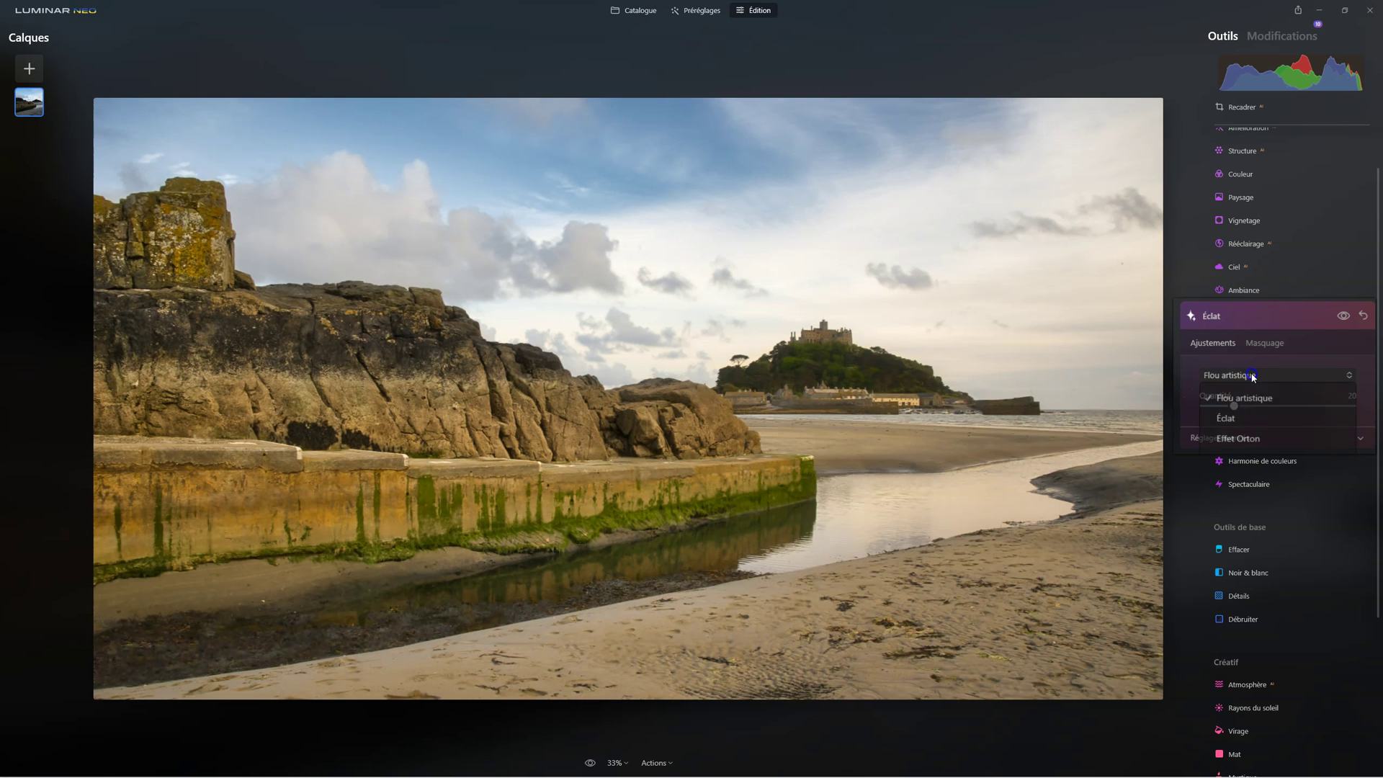
{"action": "left_click", "coordinate": [1261, 344]}
{"action": "left_click", "coordinate": [1236, 427]}
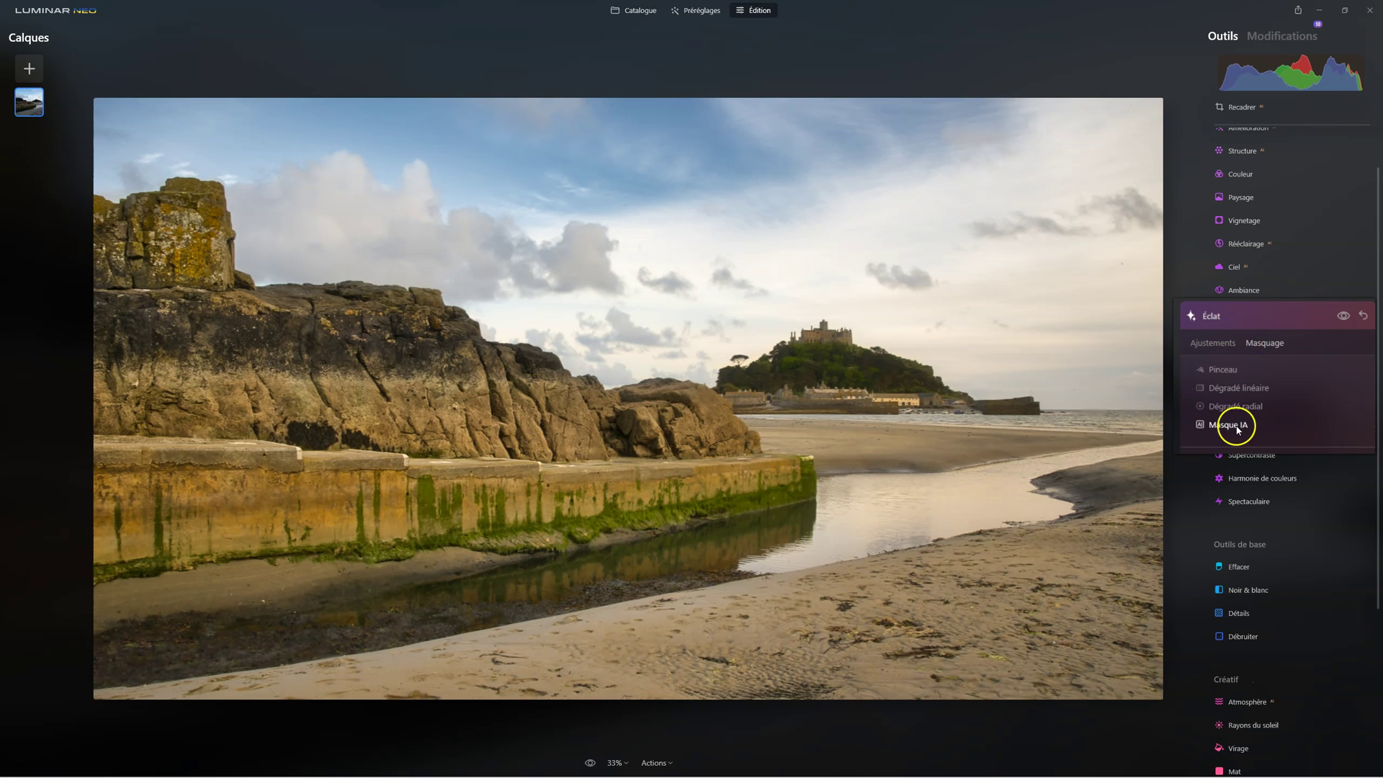
{"action": "left_click", "coordinate": [1216, 395]}
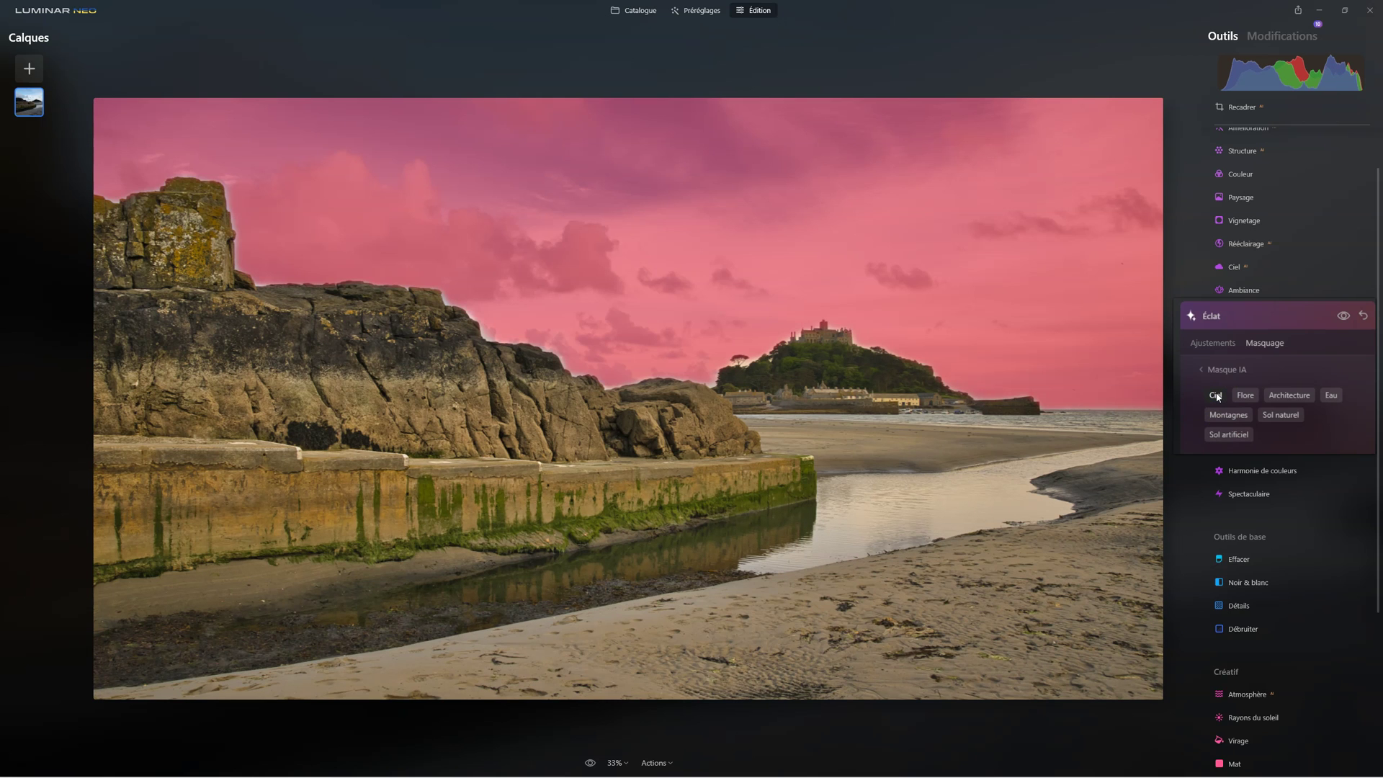
{"action": "left_click", "coordinate": [1211, 341]}
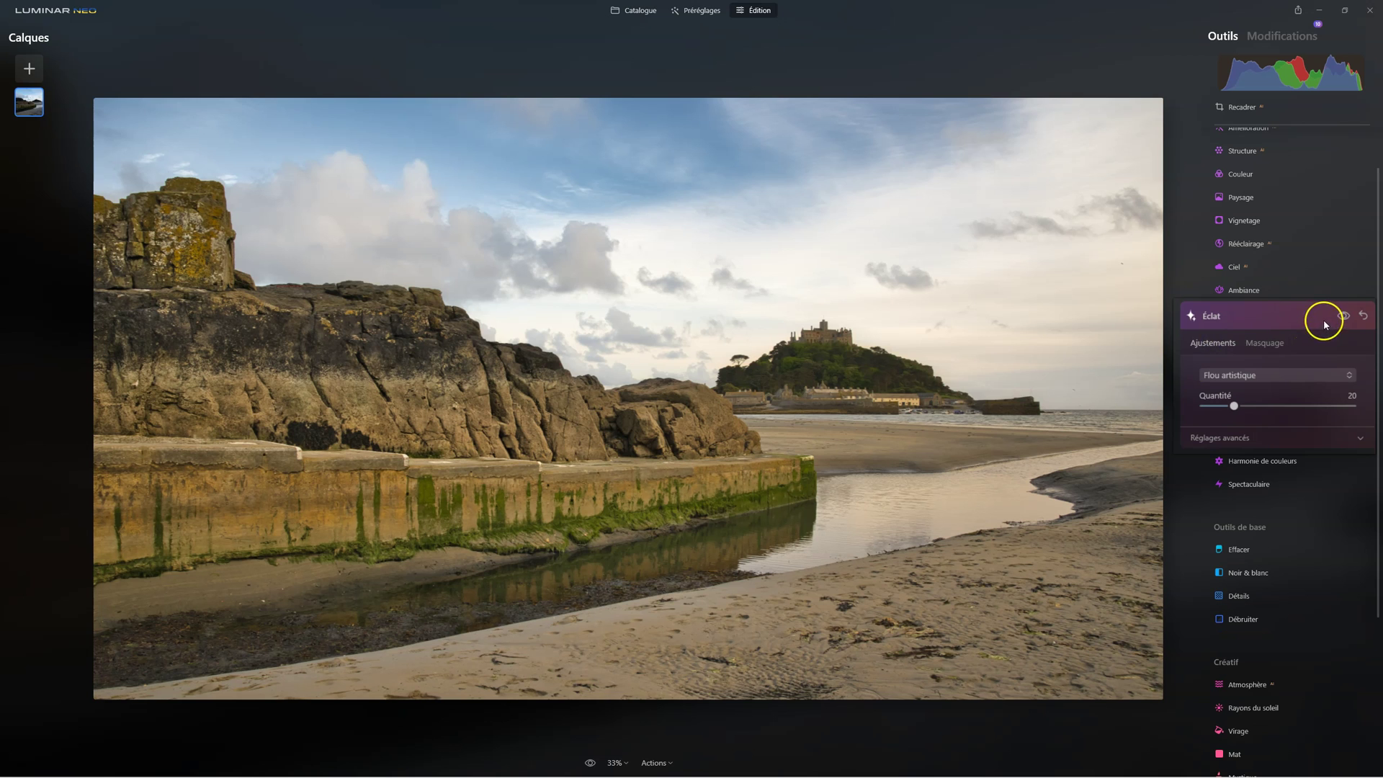
{"action": "left_click", "coordinate": [1344, 315]}
{"action": "left_click", "coordinate": [1344, 315]}
{"action": "left_click", "coordinate": [1225, 315]}
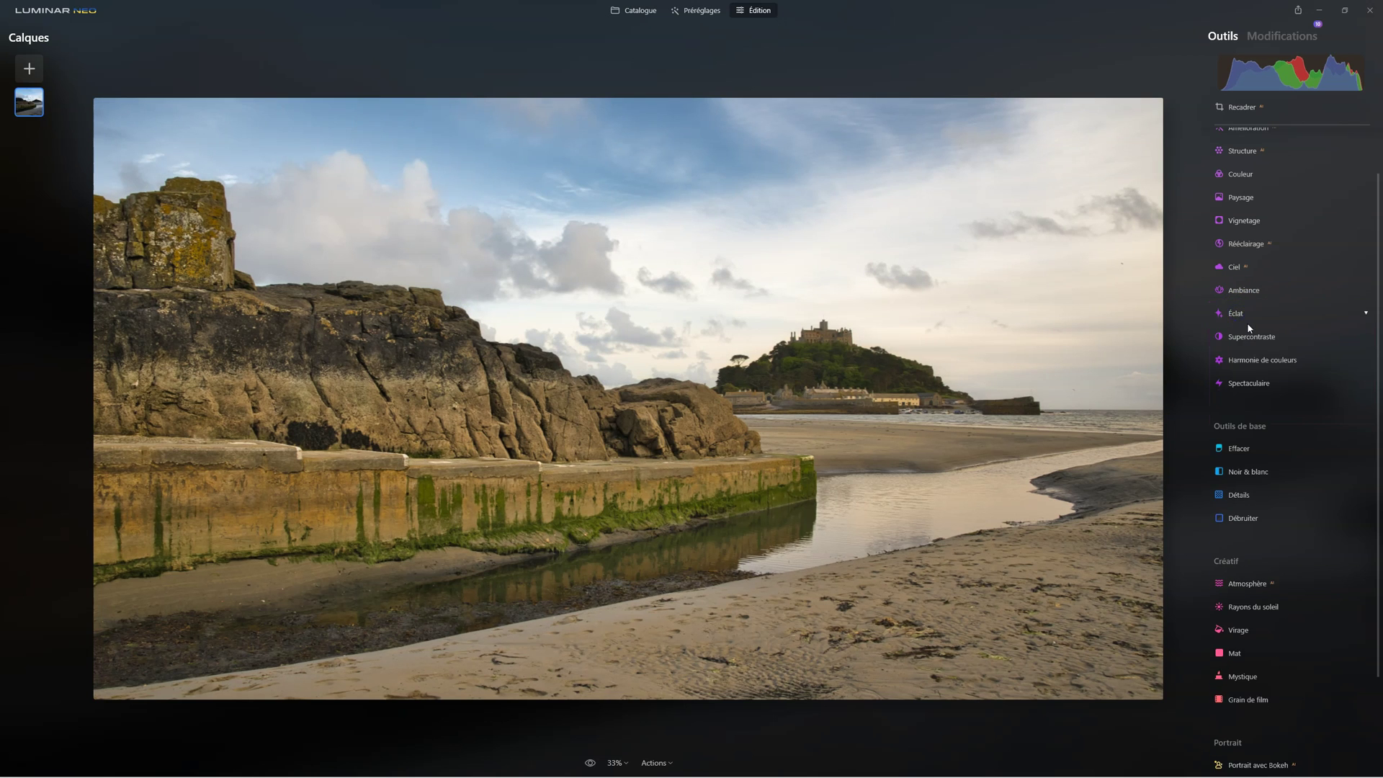
Add a Vignetage centred on the castle hill with Quantité -44, Taille 0, Progressivité 100 and Lumière interne 26.
{"action": "left_click", "coordinate": [1236, 221]}
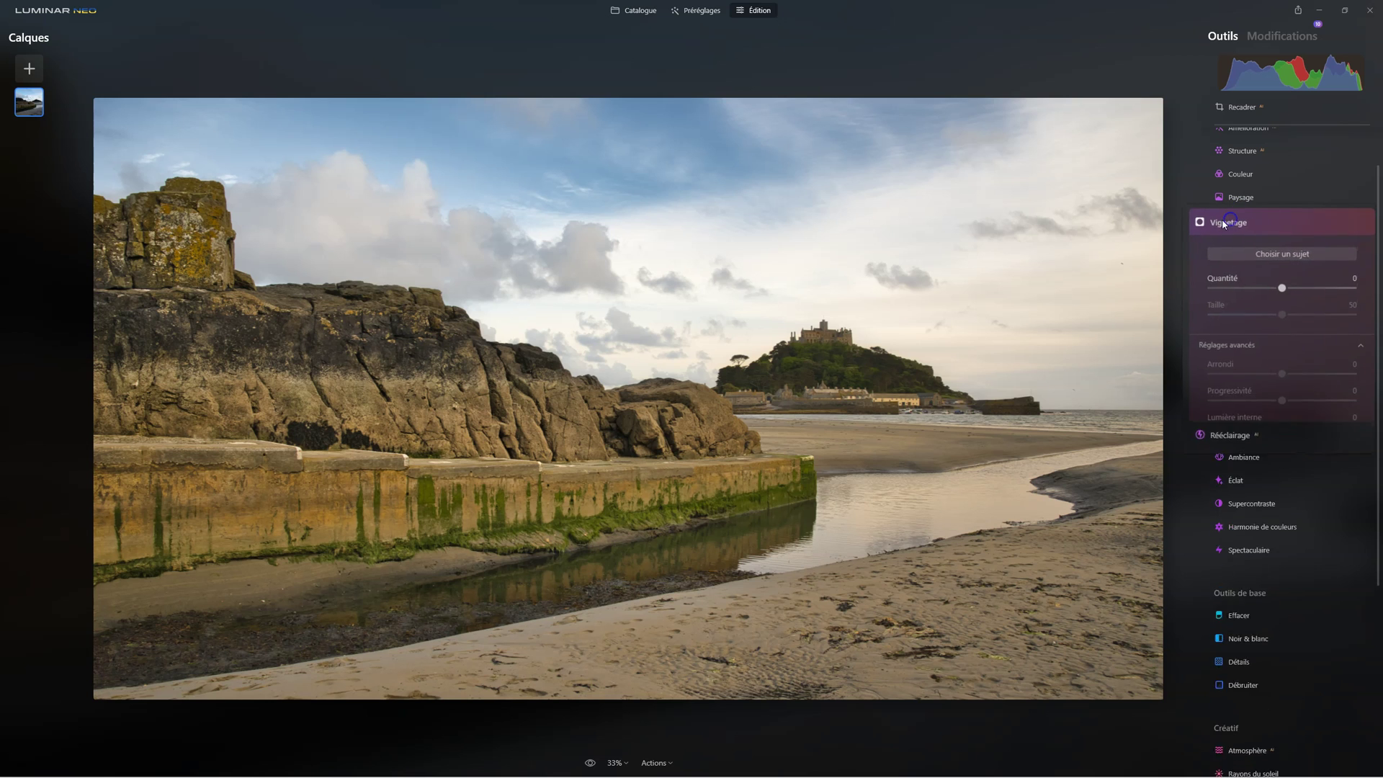
{"action": "left_click", "coordinate": [1251, 260]}
{"action": "left_click", "coordinate": [826, 347]}
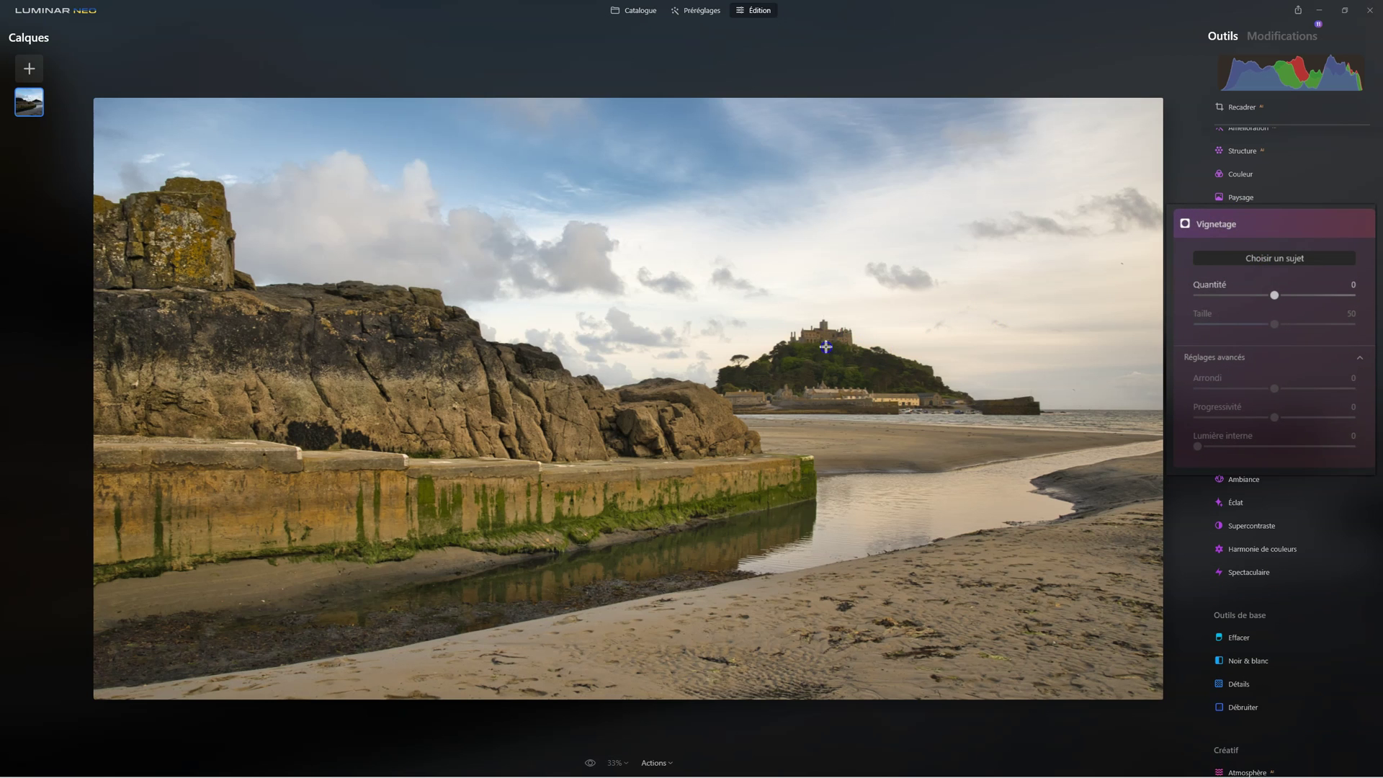
{"action": "left_click_drag", "start_coordinate": [1275, 296], "coordinate": [1204, 295]}
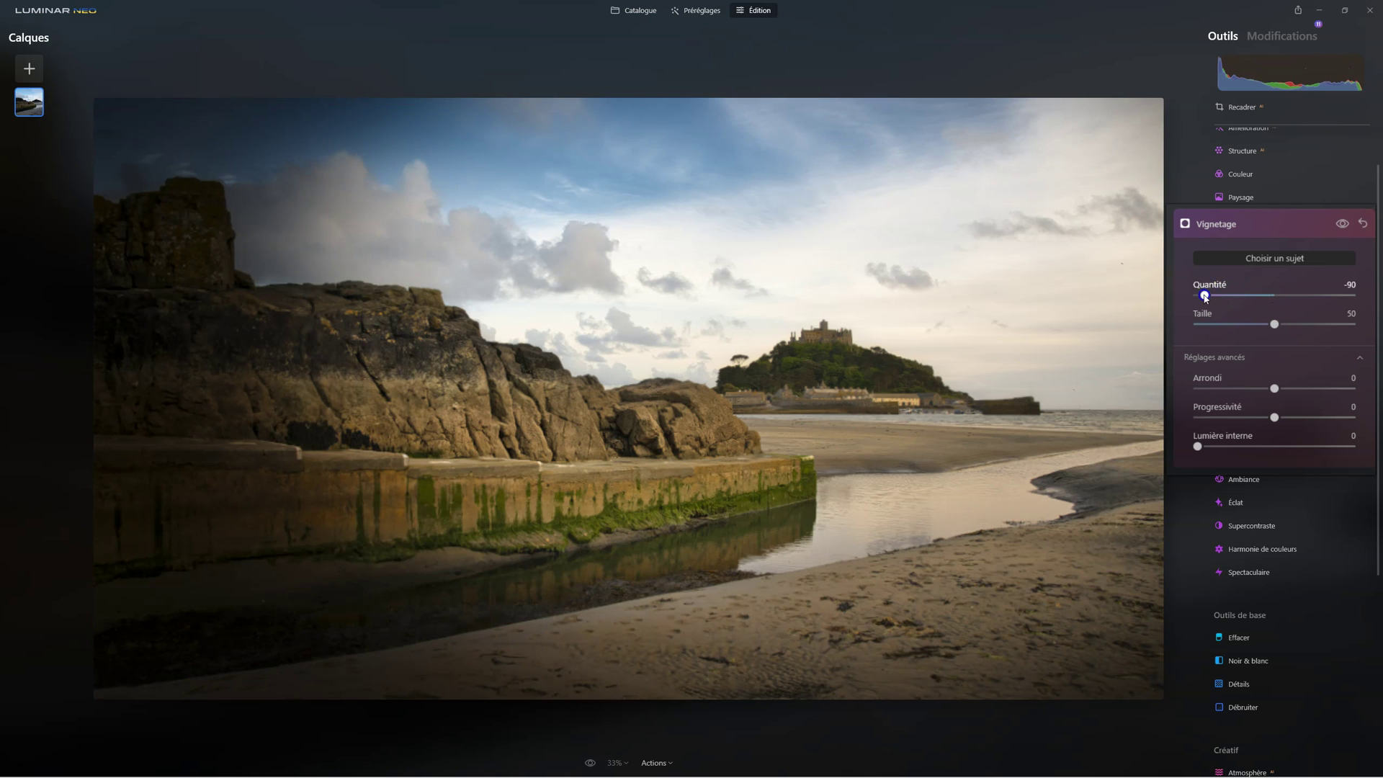
{"action": "left_click_drag", "start_coordinate": [1275, 417], "coordinate": [1351, 417]}
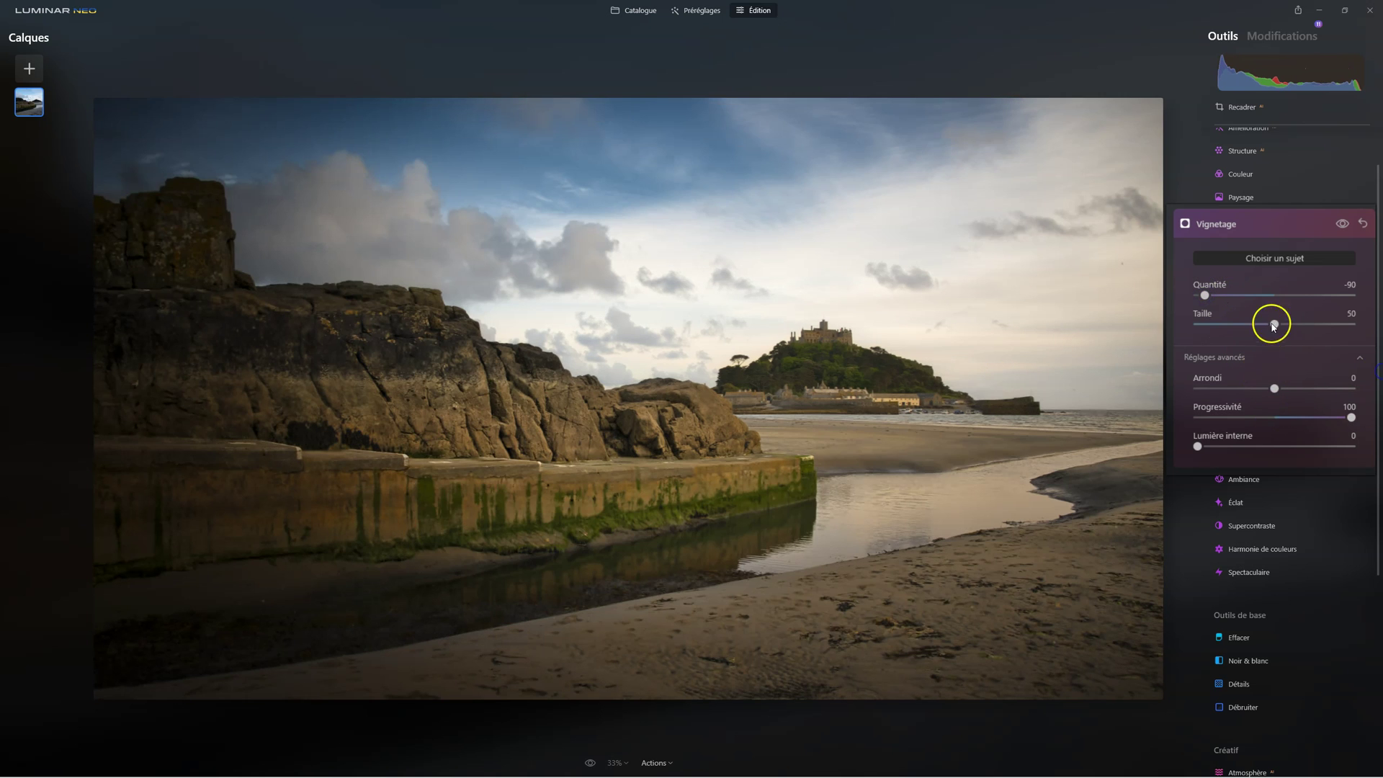
{"action": "left_click_drag", "start_coordinate": [1205, 296], "coordinate": [1196, 296]}
{"action": "left_click_drag", "start_coordinate": [1272, 325], "coordinate": [1192, 311]}
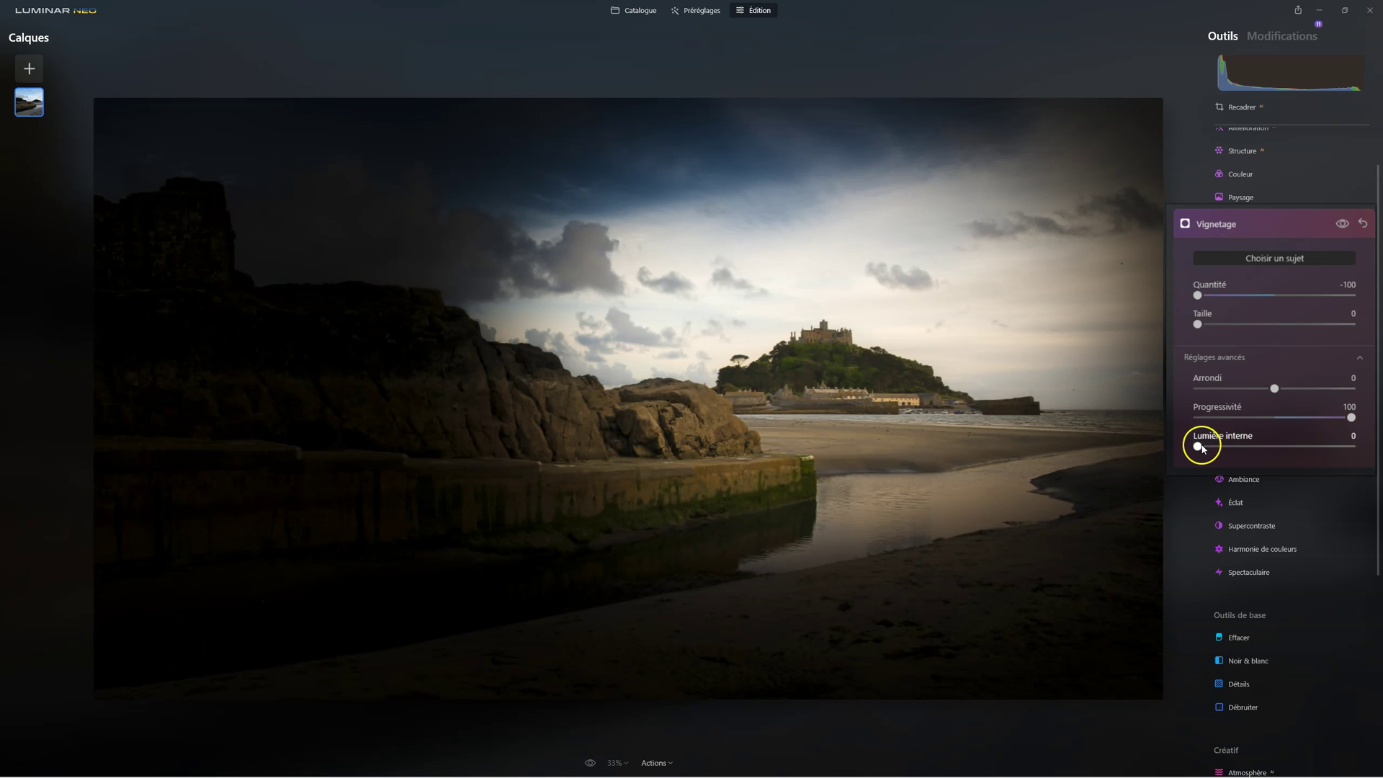
{"action": "left_click", "coordinate": [1240, 447]}
{"action": "left_click_drag", "start_coordinate": [1198, 295], "coordinate": [1240, 295]}
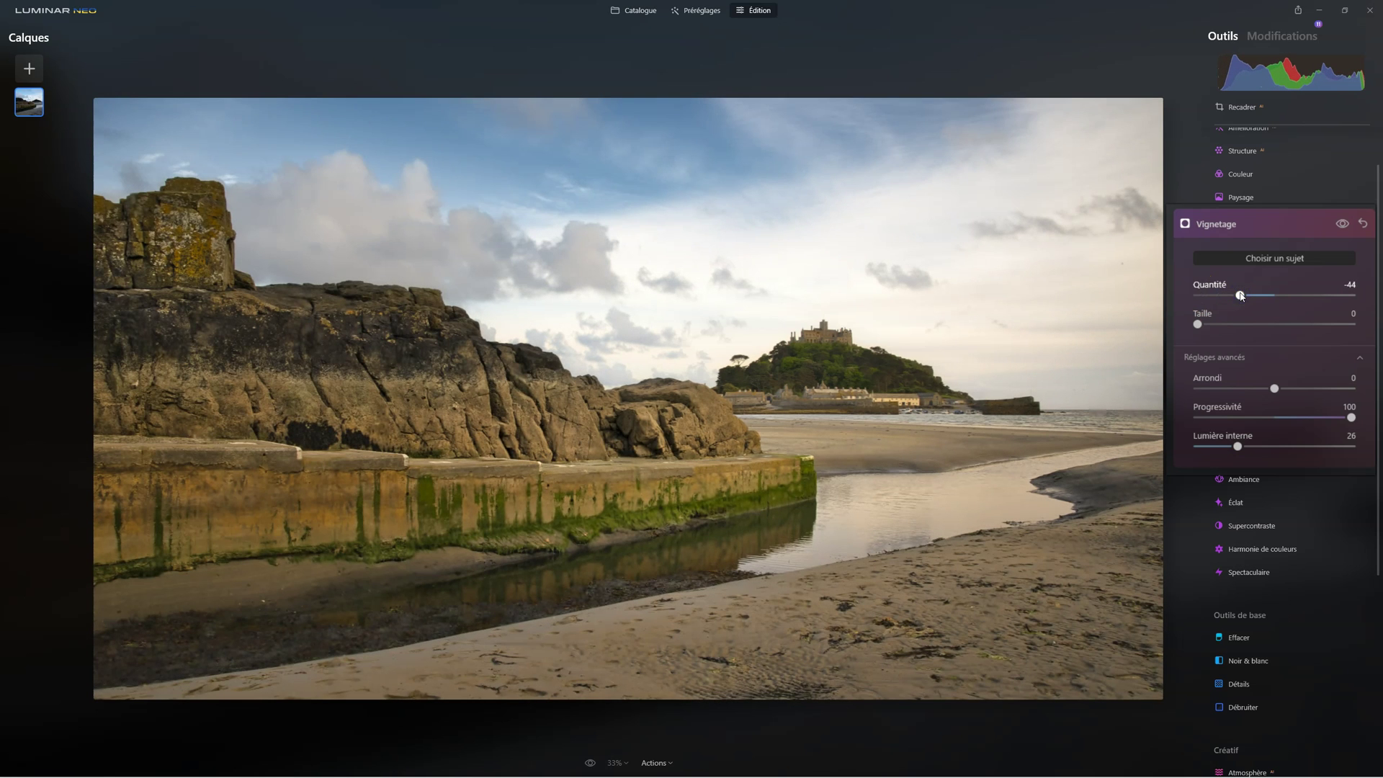
{"action": "left_click", "coordinate": [1225, 224]}
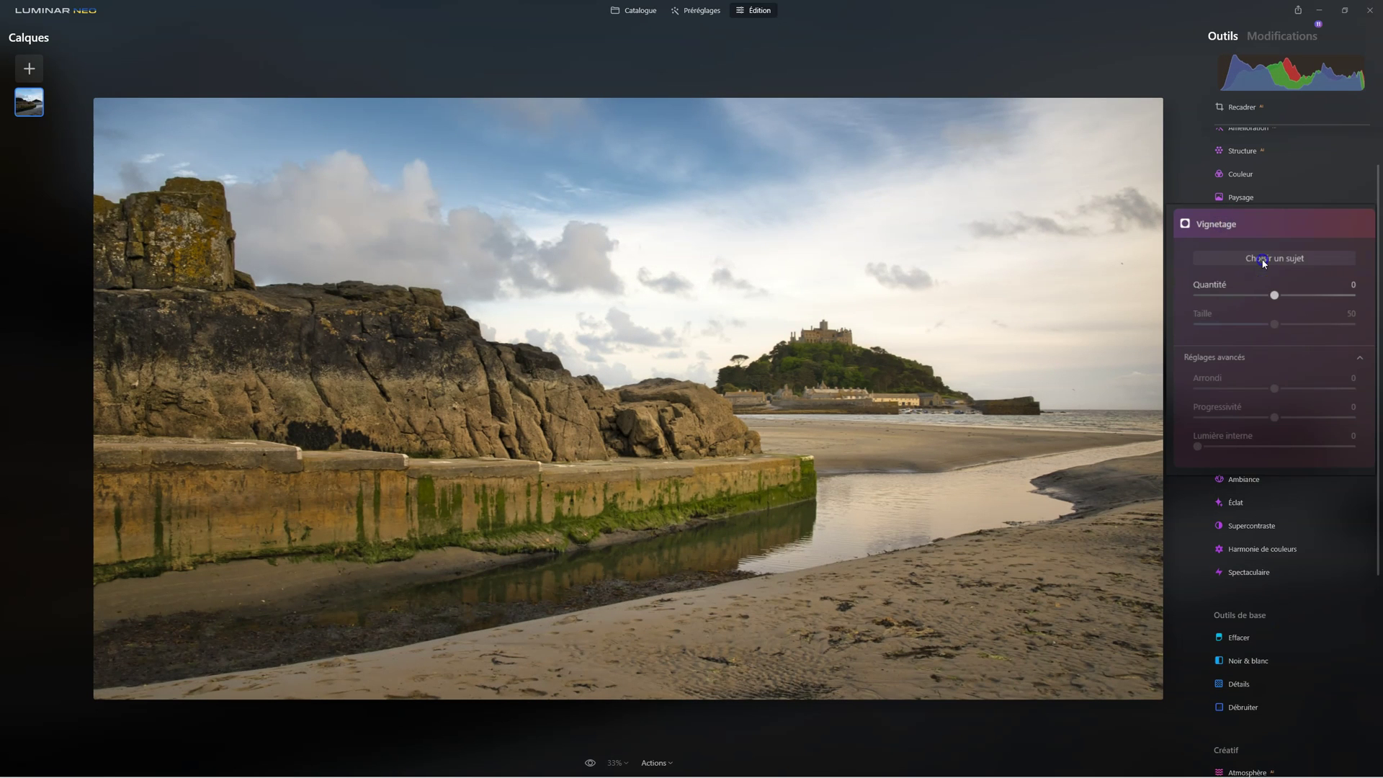
Add a second Vignetage centred on the large rocks with Quantité -51, Taille 0, Progressivité 100 and Lumière interne 11.
{"action": "left_click", "coordinate": [1263, 261]}
{"action": "left_click", "coordinate": [366, 340]}
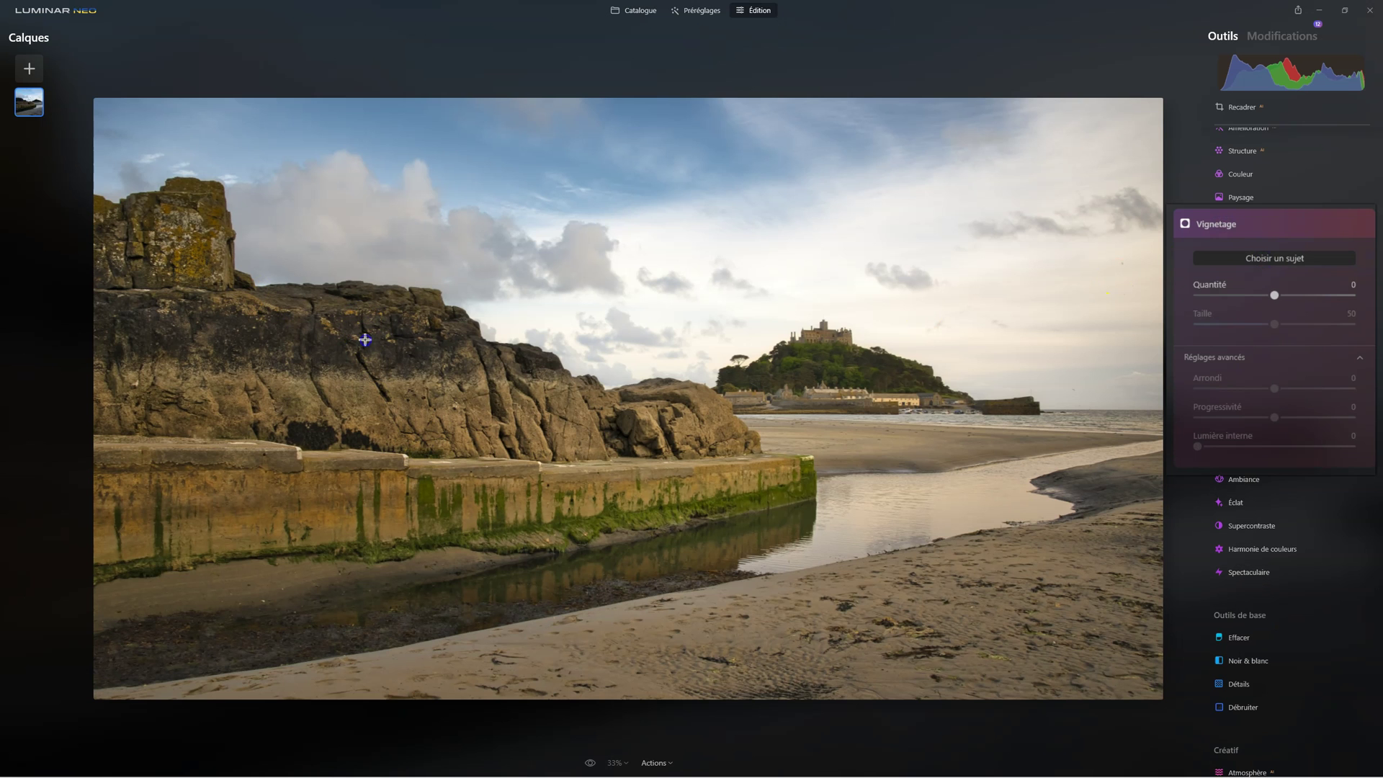
{"action": "left_click_drag", "start_coordinate": [1274, 295], "coordinate": [1198, 295]}
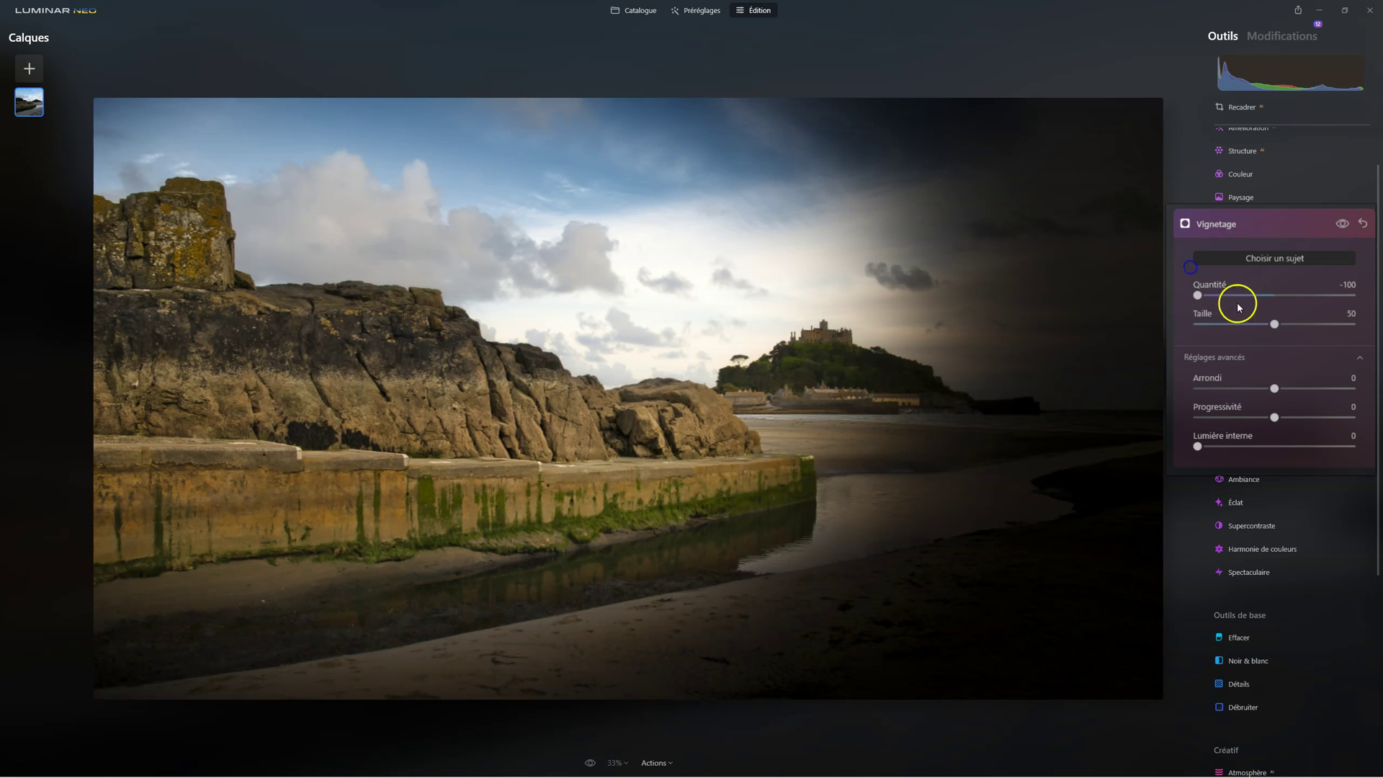
{"action": "left_click_drag", "start_coordinate": [1276, 325], "coordinate": [1173, 304]}
{"action": "left_click_drag", "start_coordinate": [1274, 417], "coordinate": [1358, 417]}
{"action": "left_click_drag", "start_coordinate": [1198, 447], "coordinate": [1216, 451]}
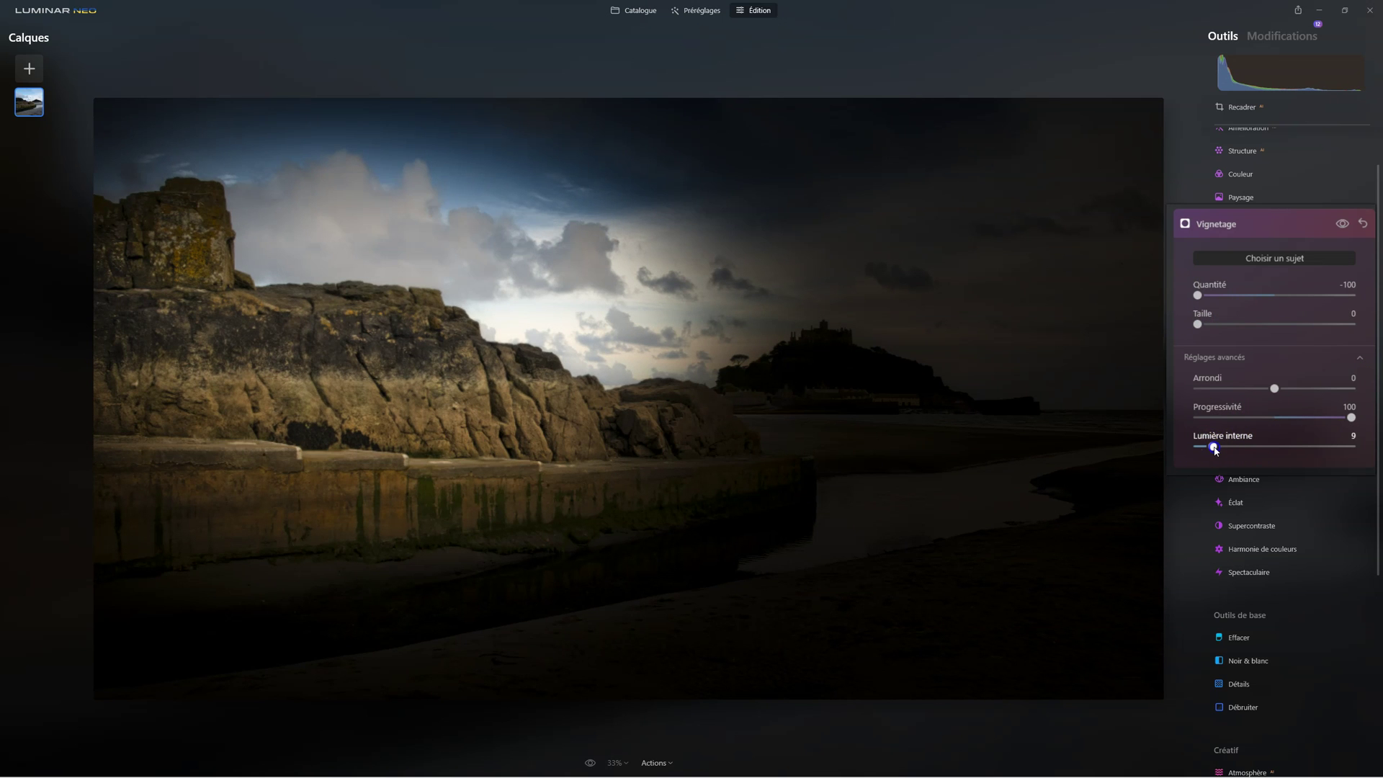
{"action": "left_click_drag", "start_coordinate": [1199, 295], "coordinate": [1234, 295]}
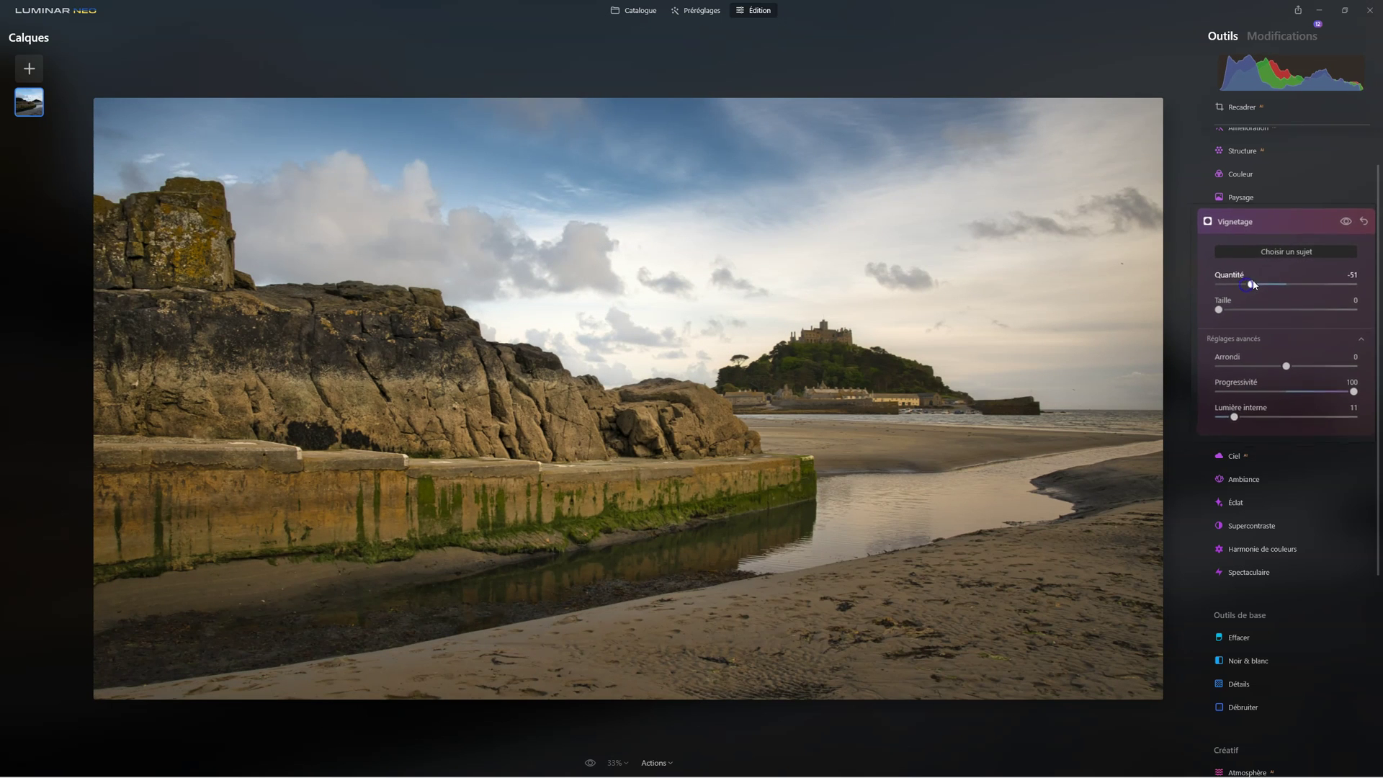
{"action": "left_click", "coordinate": [1243, 221]}
Review the Spectaculaire, Éclat and both Vignetage edits in the list of applied edits.
{"action": "left_click", "coordinate": [1266, 37]}
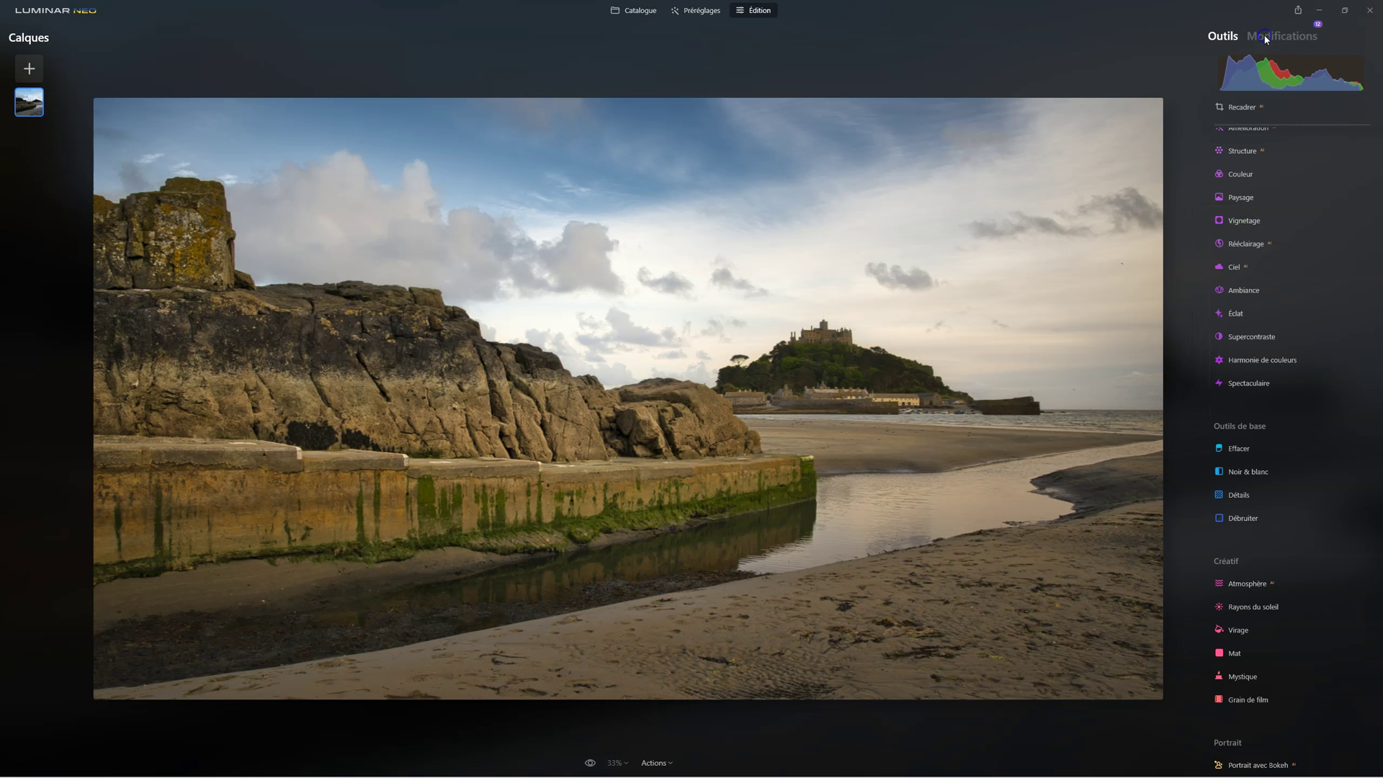
{"action": "left_click", "coordinate": [1209, 278]}
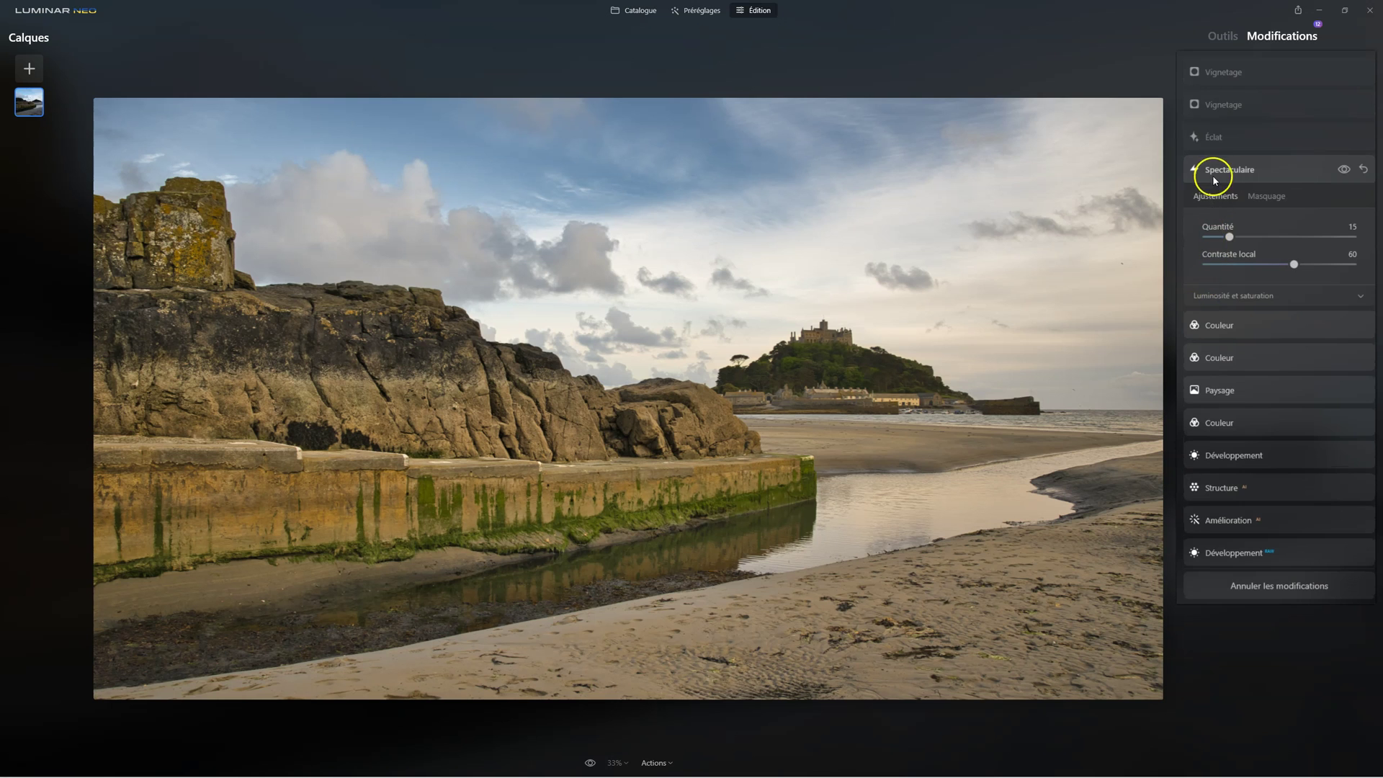
{"action": "left_click", "coordinate": [1216, 138]}
{"action": "left_click", "coordinate": [1231, 108]}
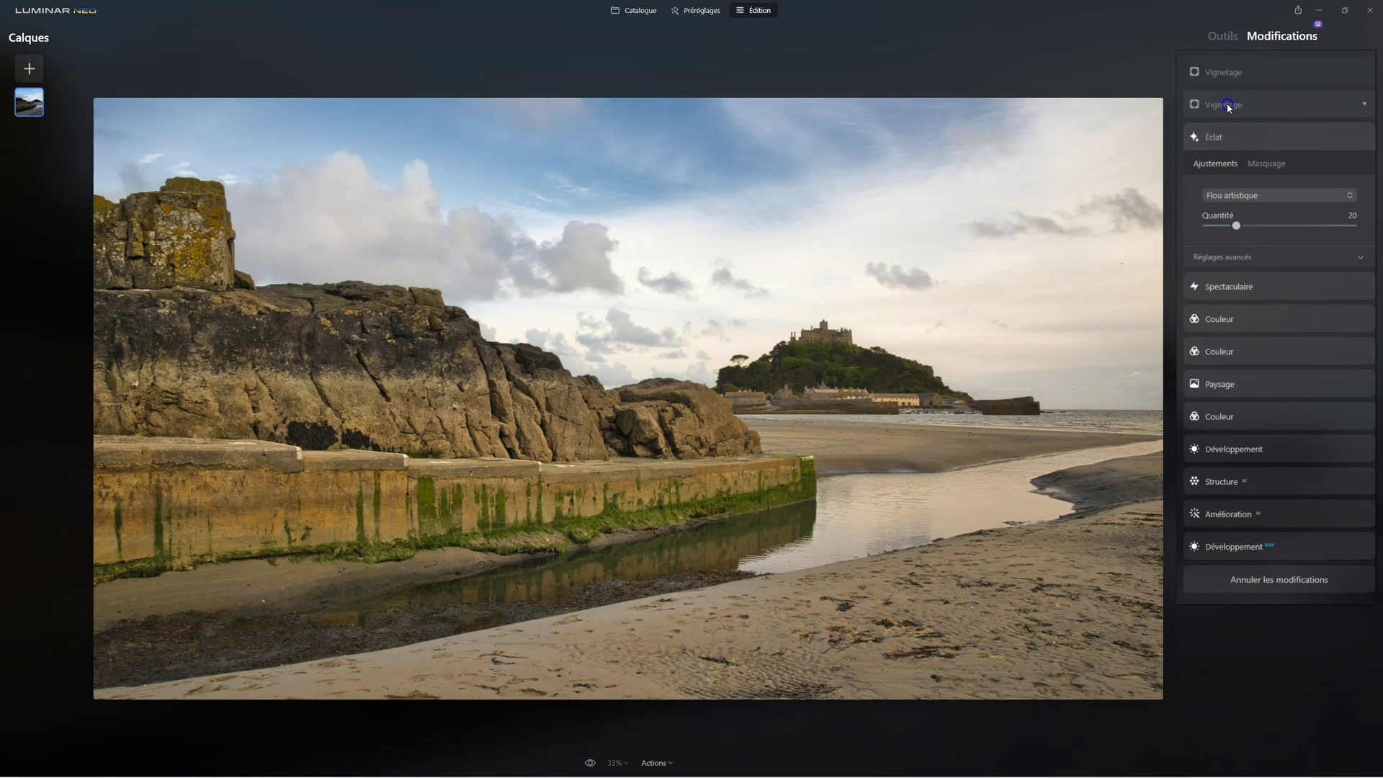
{"action": "left_click", "coordinate": [1234, 79]}
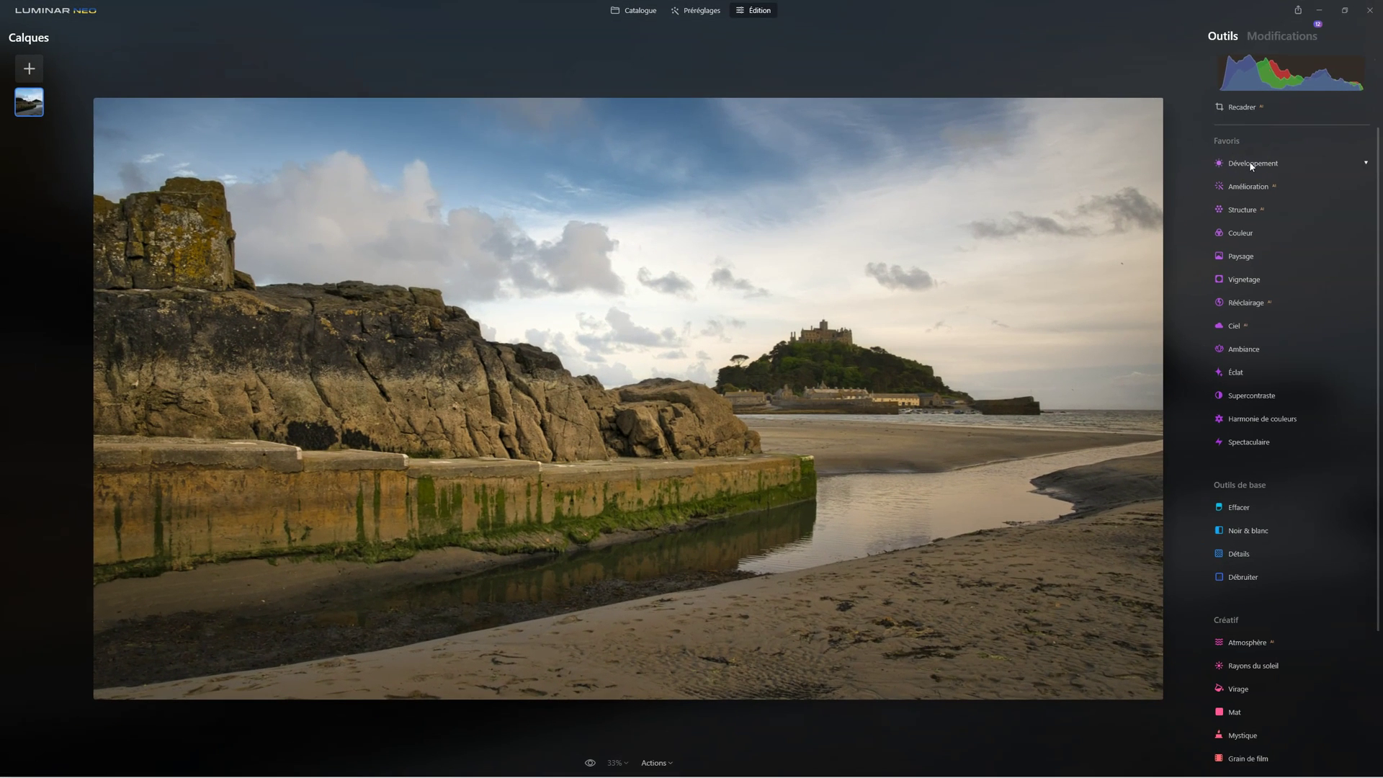
Sharpen the photo with a new Développement adjustment by raising Plus net under Netteté, checking the rocks and sea wall at 100%.
{"action": "left_click", "coordinate": [1251, 164]}
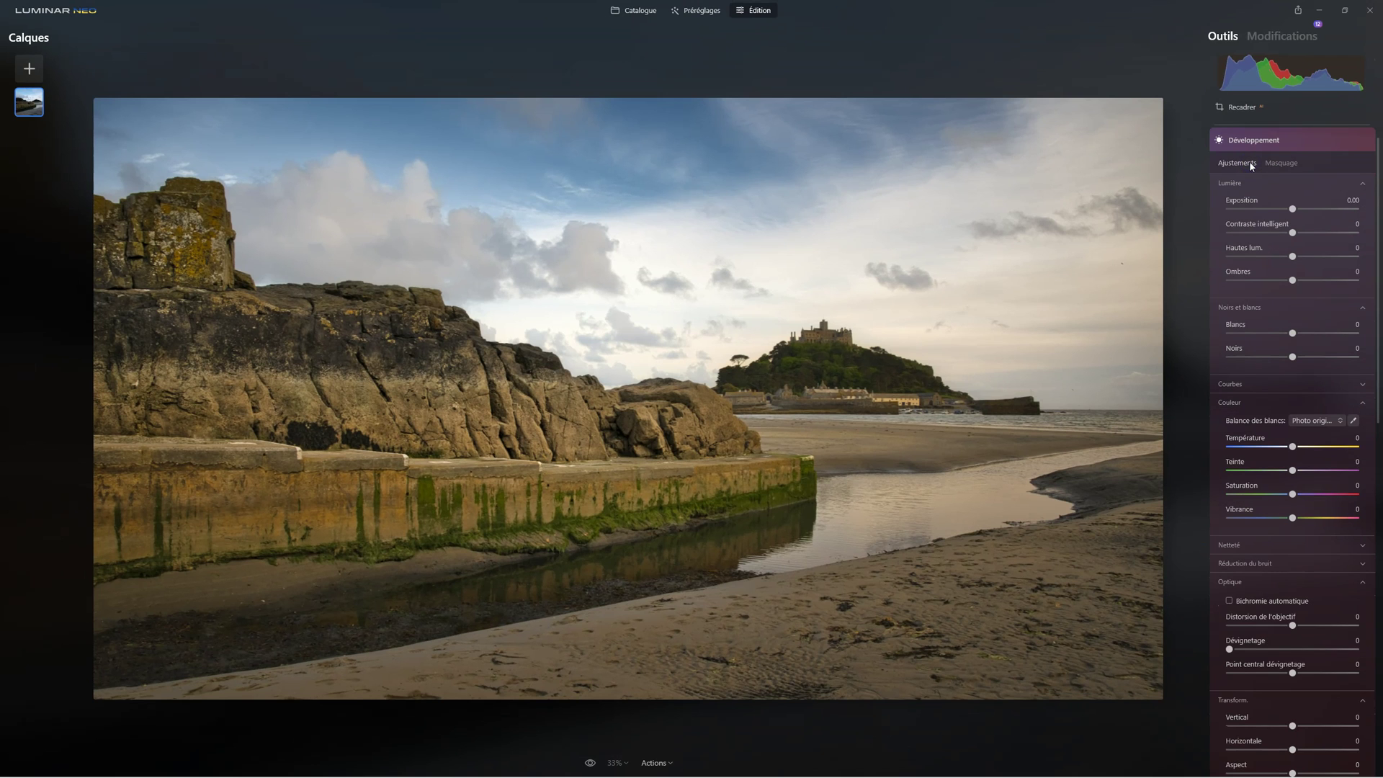
{"action": "left_click", "coordinate": [1242, 546]}
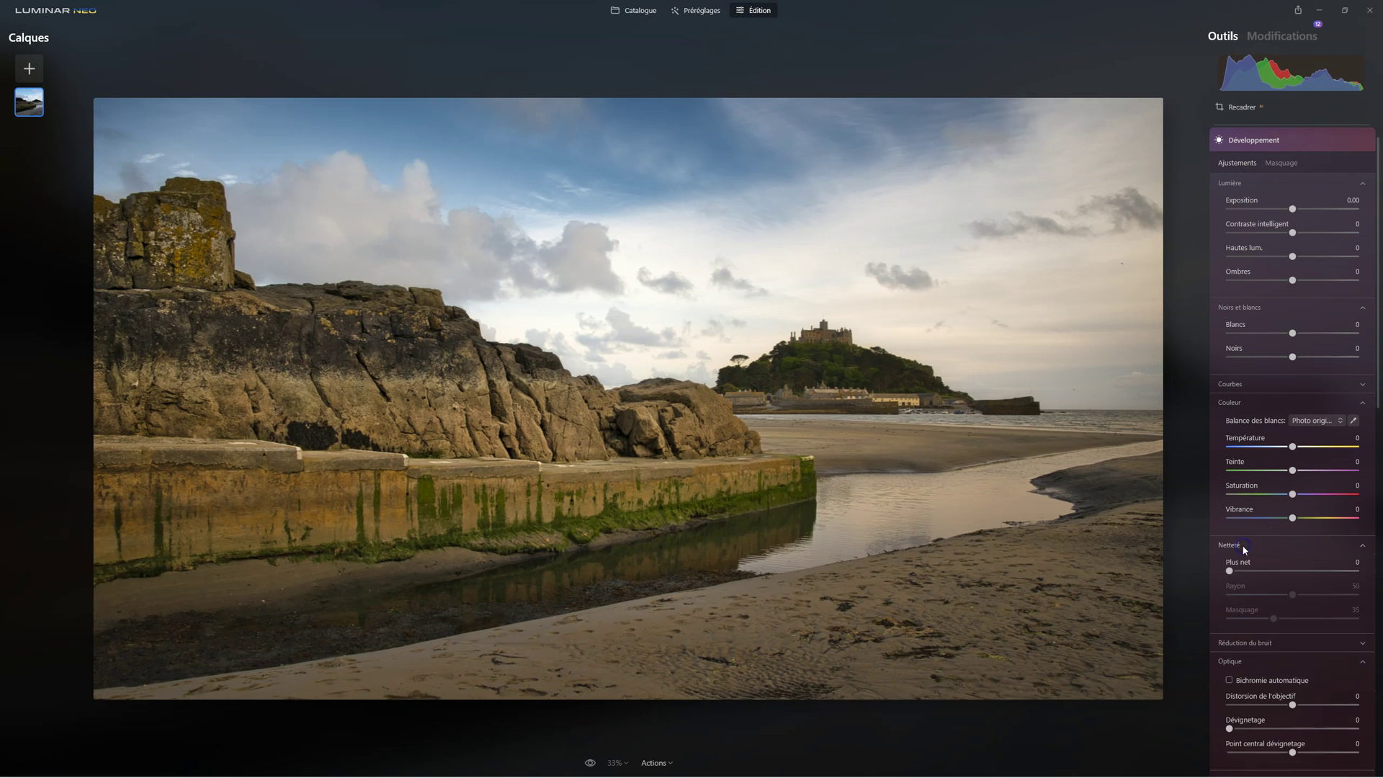
{"action": "left_click", "coordinate": [553, 481]}
{"action": "left_click_drag", "start_coordinate": [557, 482], "coordinate": [725, 478]}
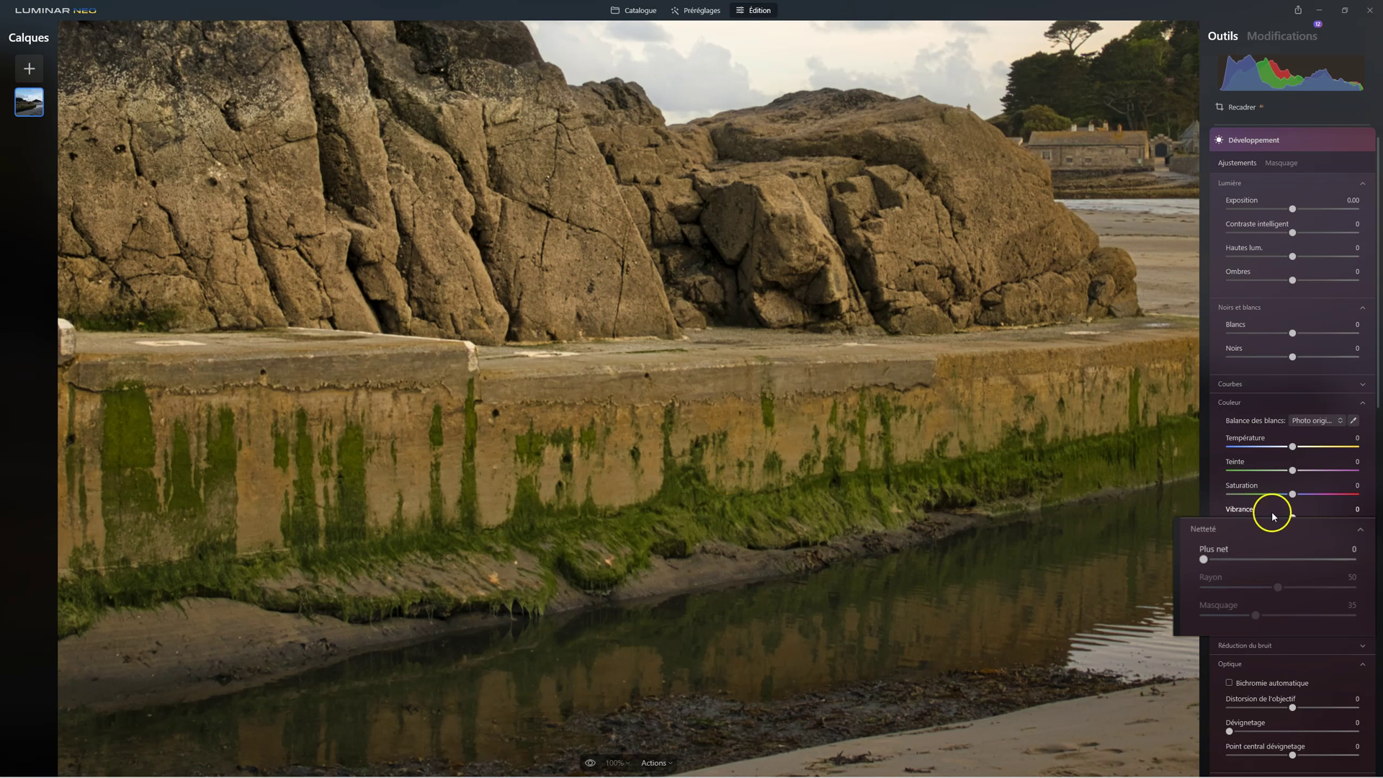
{"action": "left_click_drag", "start_coordinate": [1201, 561], "coordinate": [1242, 564]}
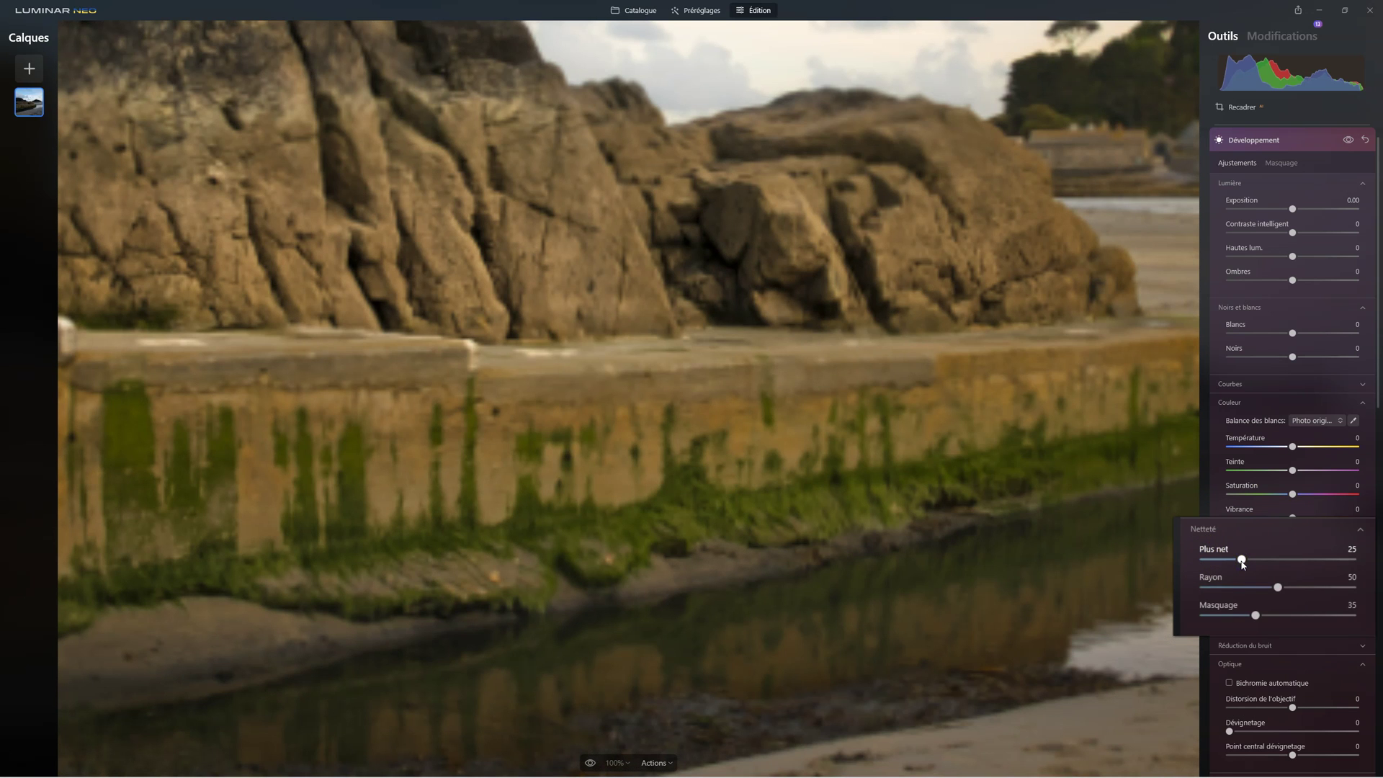
{"action": "left_click_drag", "start_coordinate": [1242, 563], "coordinate": [1255, 563]}
{"action": "left_click", "coordinate": [1240, 145]}
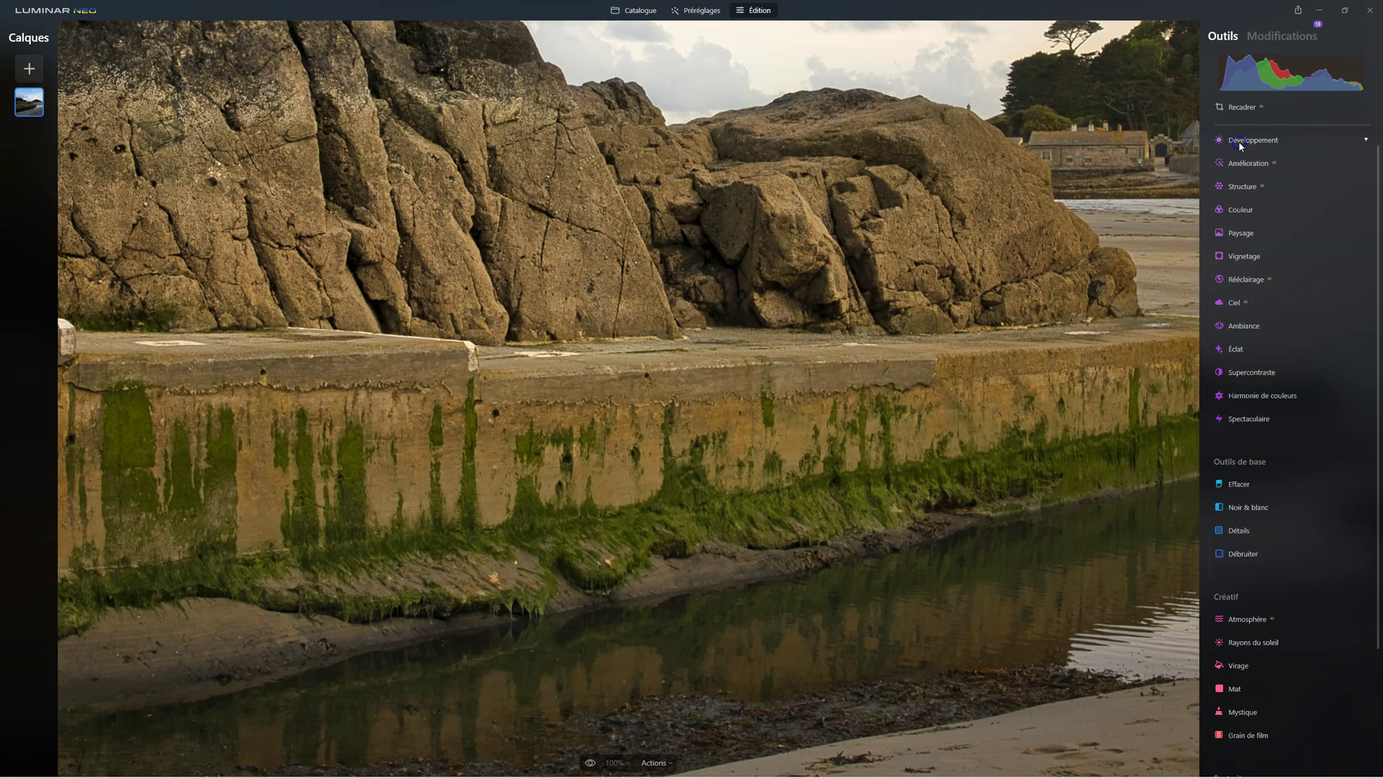
Compare the whole edited photo with the original twice.
{"action": "left_click", "coordinate": [767, 266]}
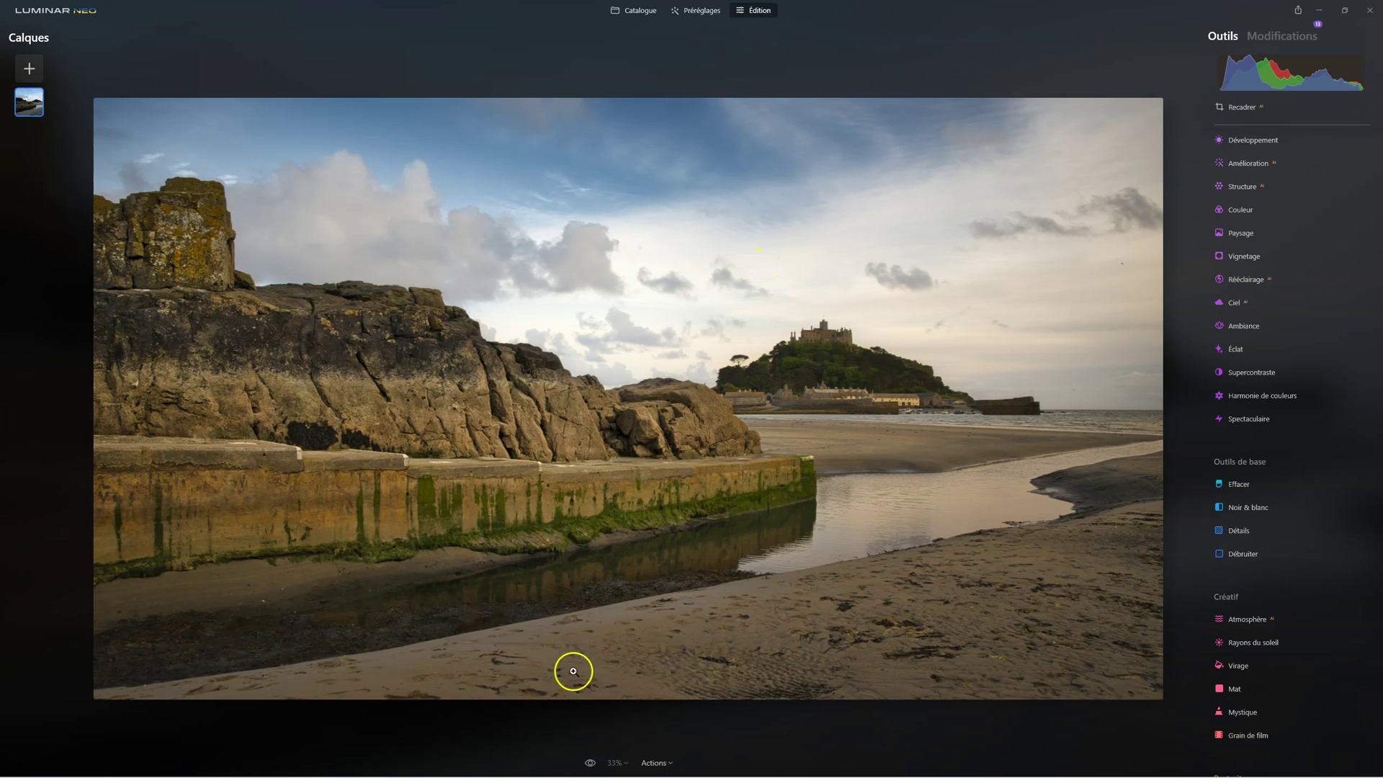
{"action": "left_click", "coordinate": [588, 763]}
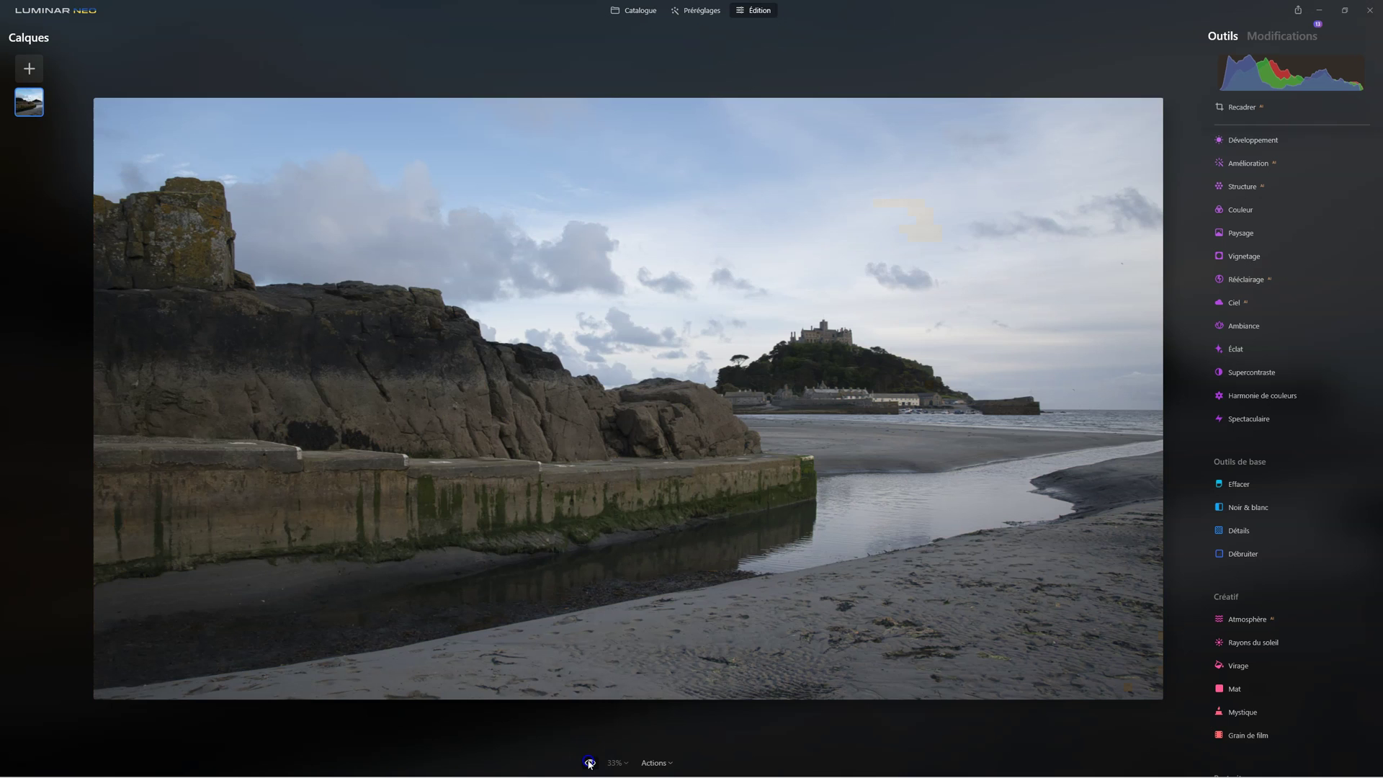
{"action": "left_click", "coordinate": [588, 762]}
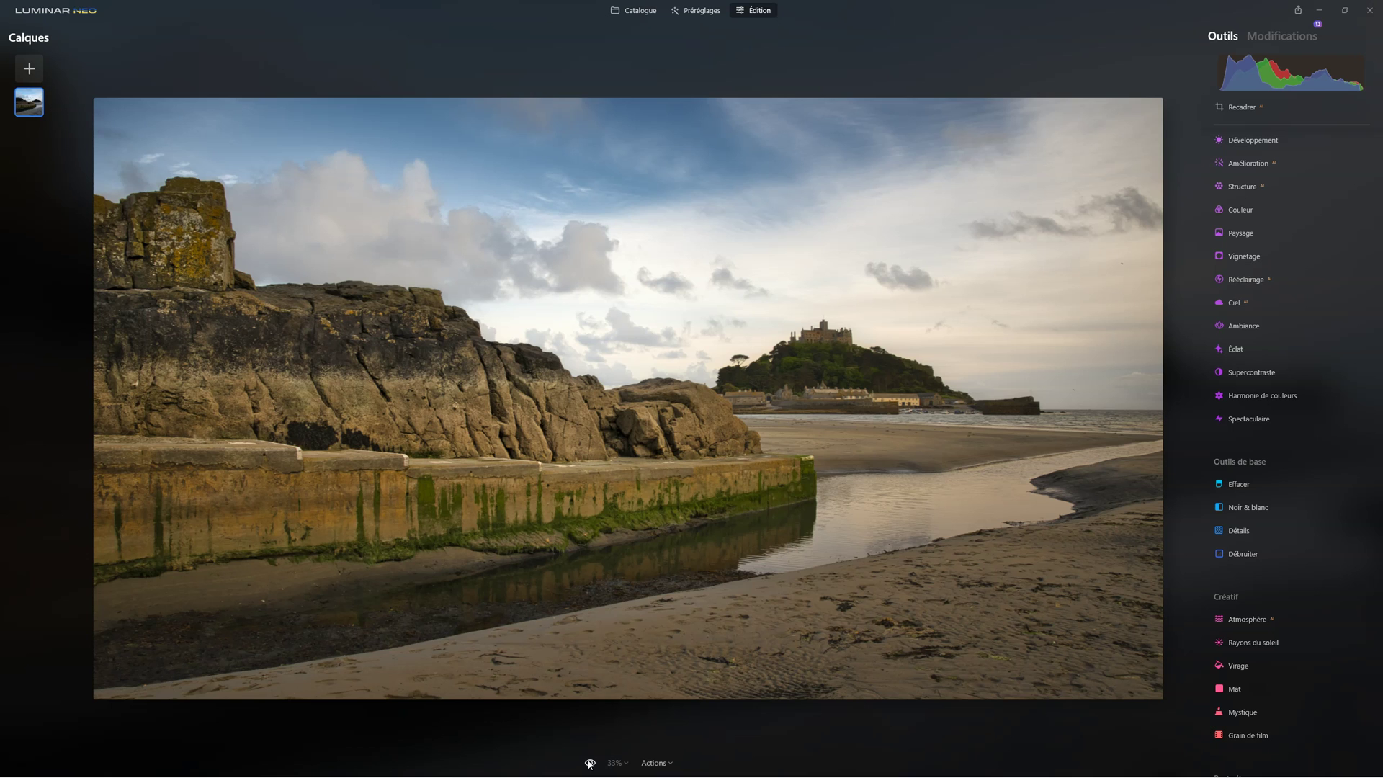
{"action": "left_click", "coordinate": [589, 763]}
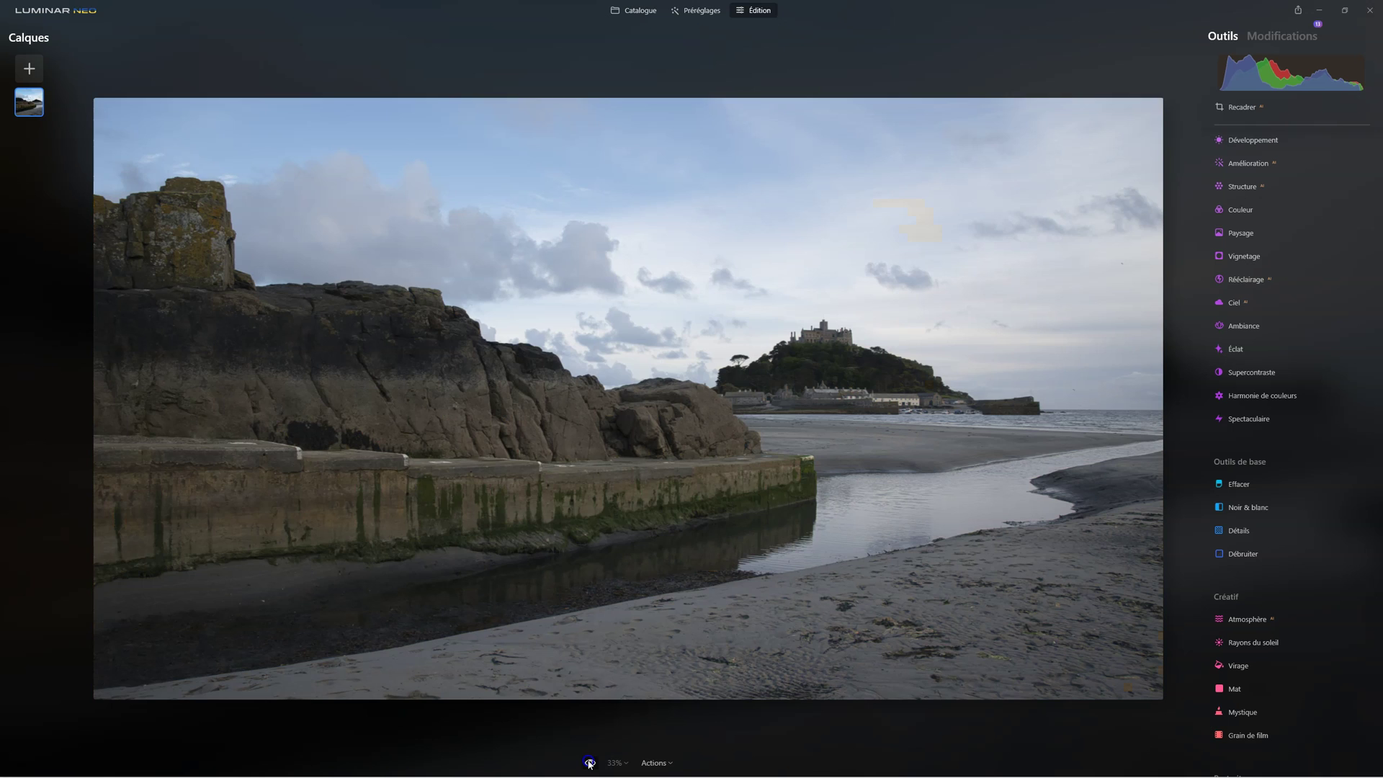
{"action": "left_click", "coordinate": [590, 763]}
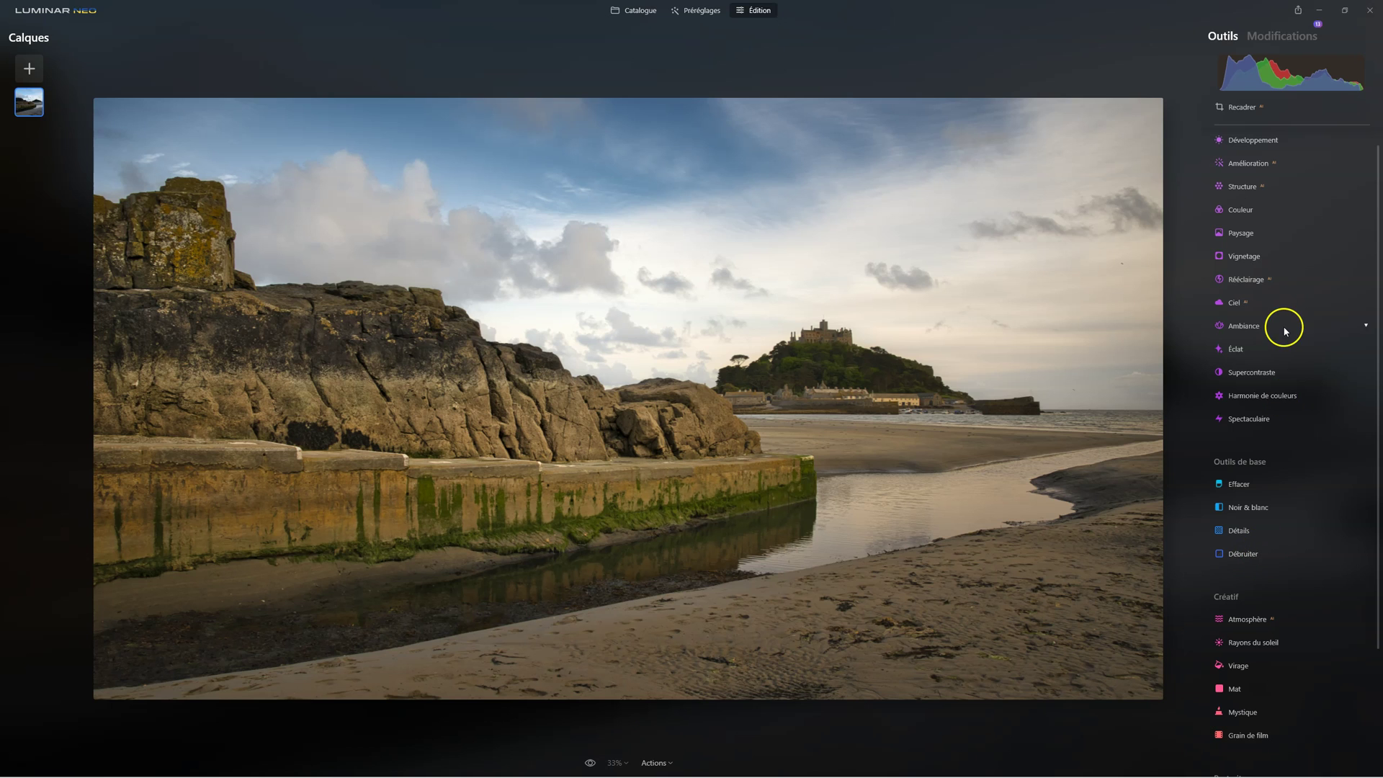
Add a Couleur adjustment with Saturation -22 and Vibrance 37.
{"action": "left_click", "coordinate": [1242, 214]}
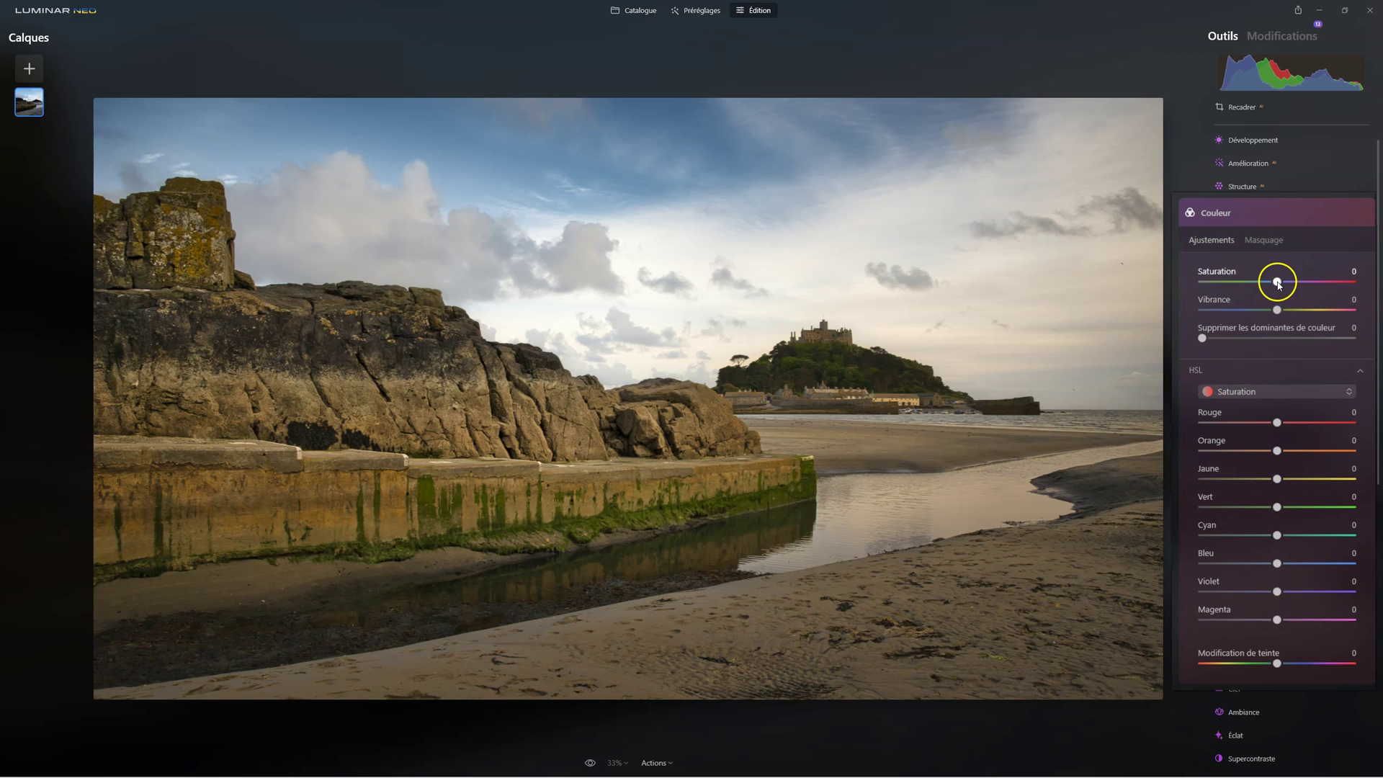
{"action": "left_click_drag", "start_coordinate": [1278, 284], "coordinate": [1262, 284]}
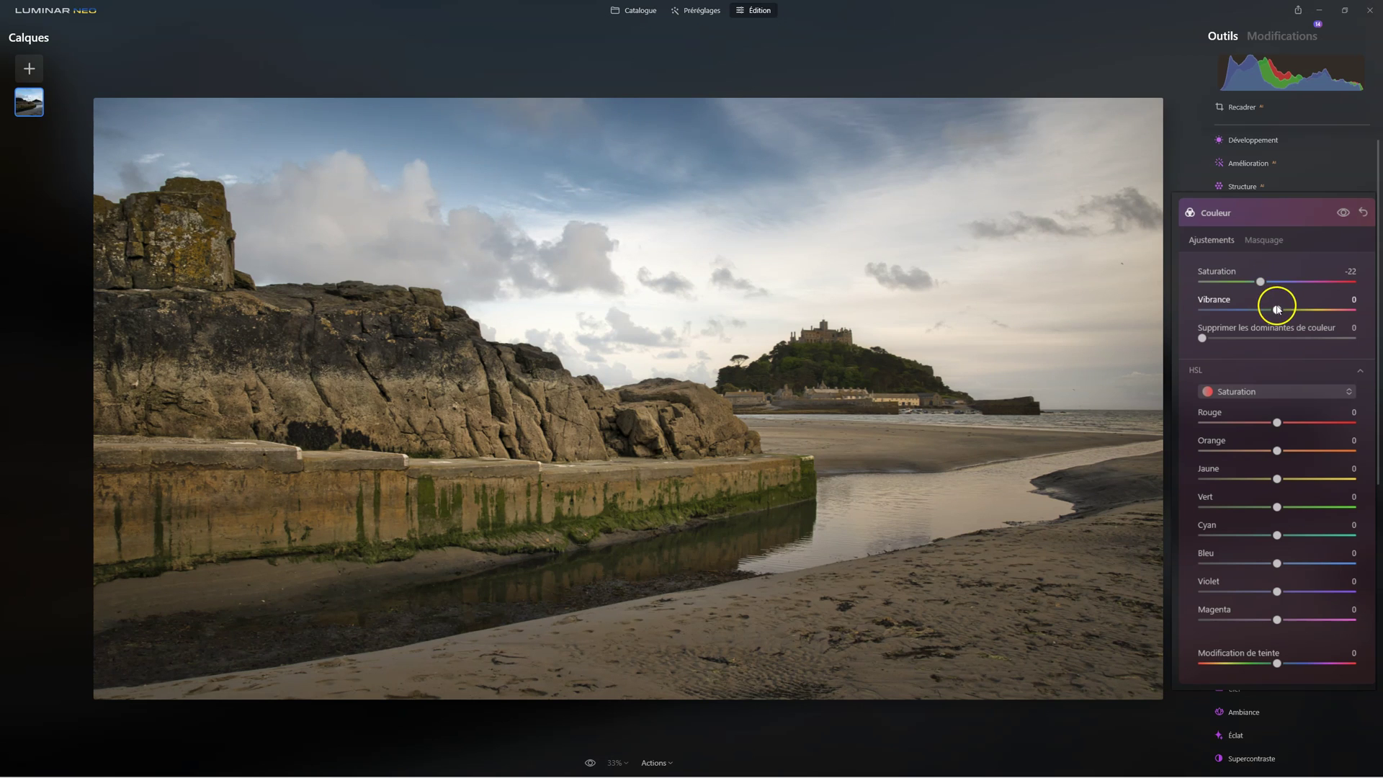
{"action": "left_click_drag", "start_coordinate": [1307, 311], "coordinate": [1308, 310]}
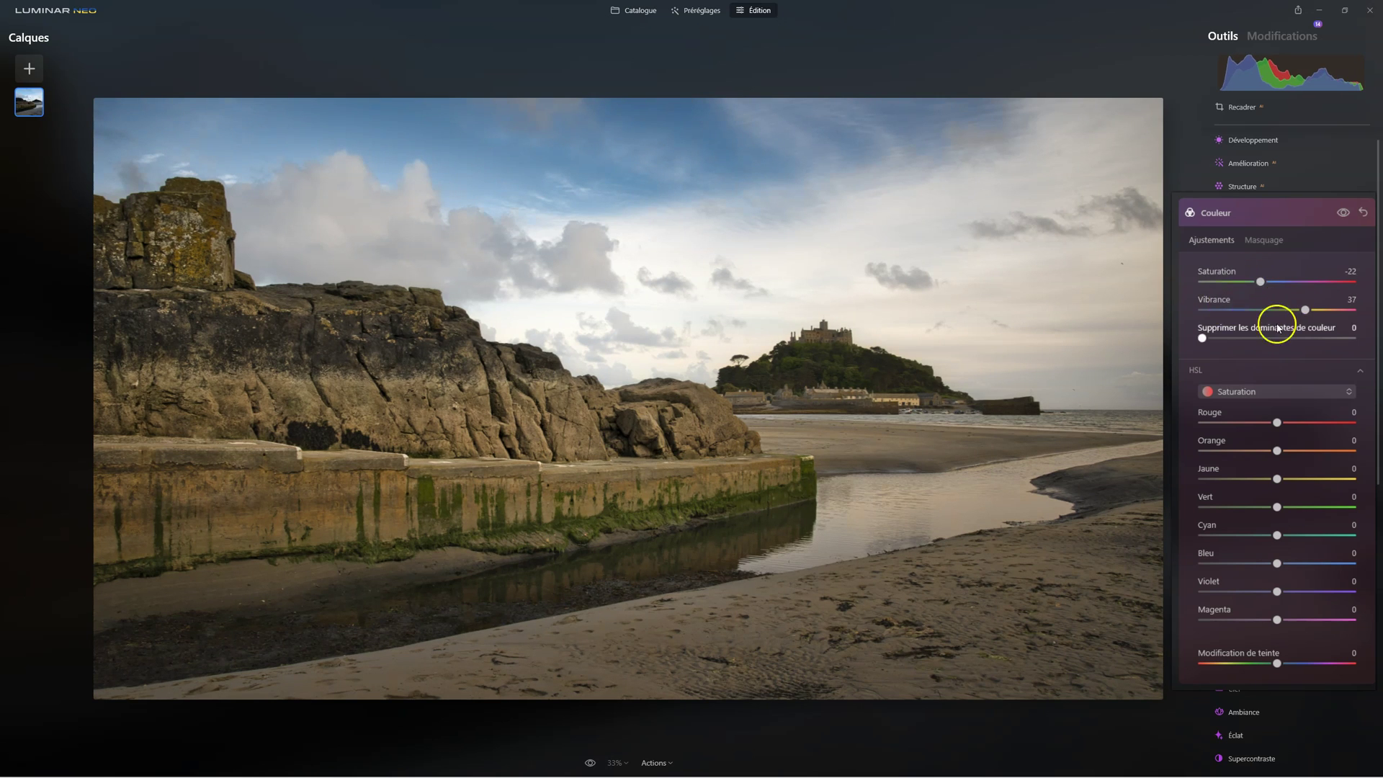
Fine-tune the Couleur adjustment's Saturation to -25 after trying a stronger reduction.
{"action": "left_click_drag", "start_coordinate": [1263, 279], "coordinate": [1260, 280]}
{"action": "left_click", "coordinate": [1240, 282]}
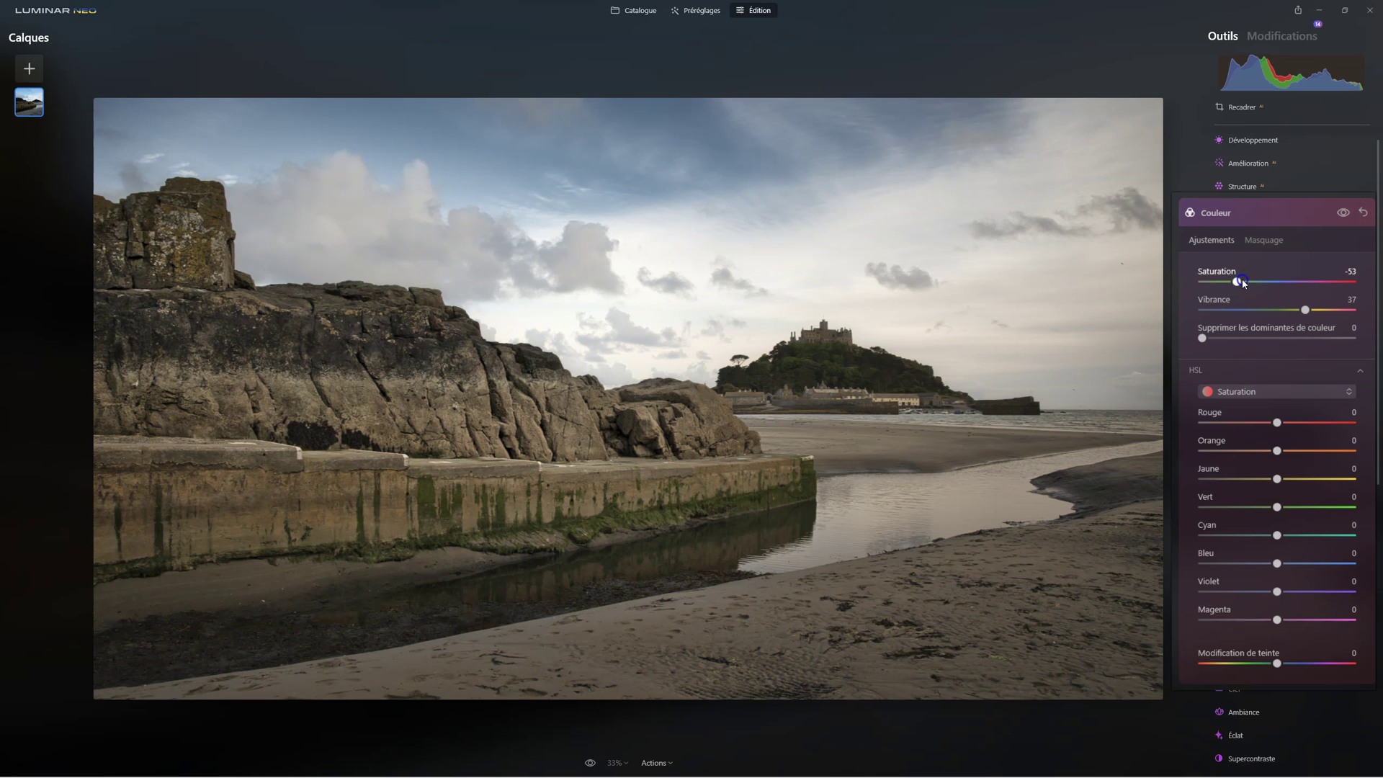
{"action": "left_click_drag", "start_coordinate": [1243, 282], "coordinate": [1254, 282]}
{"action": "left_click", "coordinate": [1257, 282]}
{"action": "left_click_drag", "start_coordinate": [1258, 283], "coordinate": [1257, 283]}
Reduce the photo's colour casts by setting Supprimer les dominantes de couleur to 35.
{"action": "left_click", "coordinate": [1190, 330]}
{"action": "left_click", "coordinate": [1333, 332]}
{"action": "left_click_drag", "start_coordinate": [1334, 335], "coordinate": [1276, 338]}
{"action": "double_click", "coordinate": [1242, 334]}
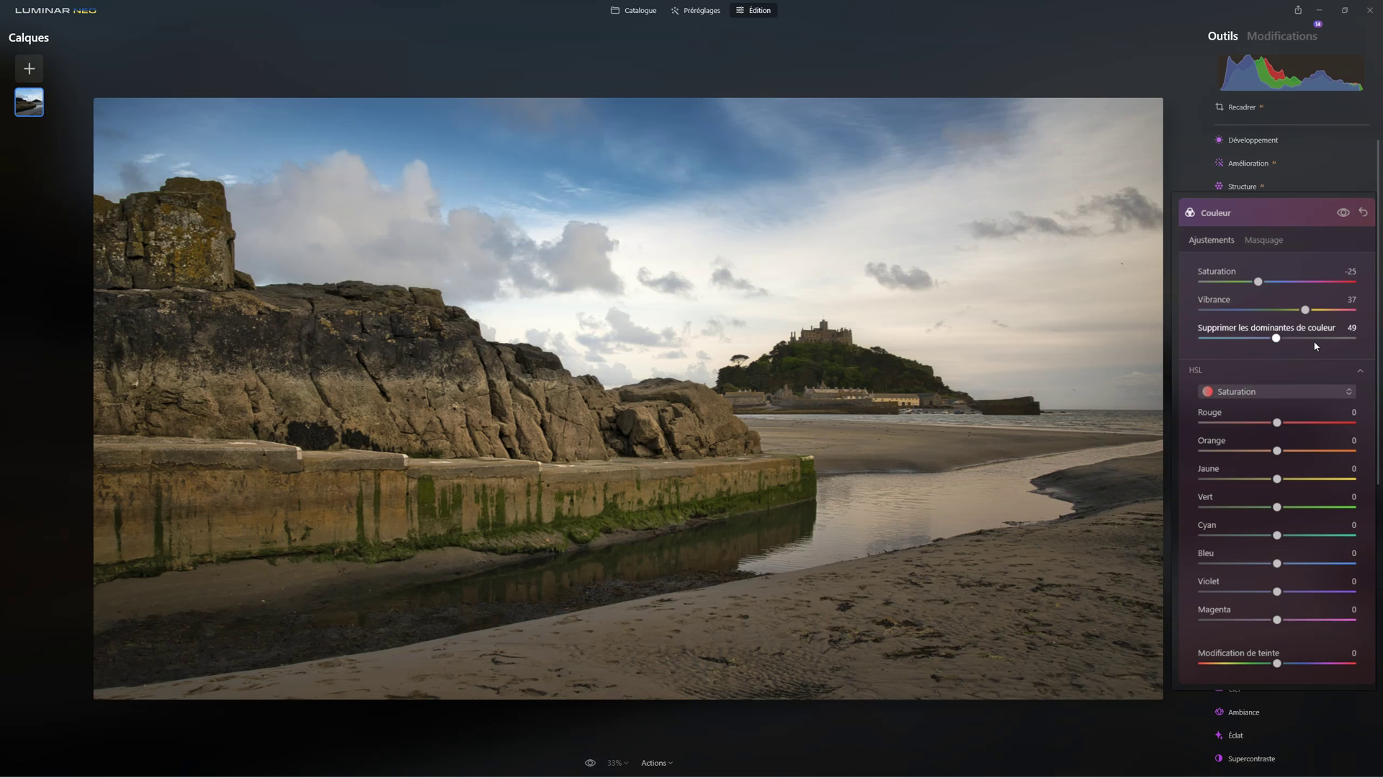
{"action": "mouse_move", "coordinate": [1276, 338]}
{"action": "left_mouse_down"}
{"action": "mouse_move", "coordinate": [1227, 338]}
{"action": "mouse_move", "coordinate": [1256, 335]}
{"action": "left_mouse_up"}
Compare the photo with and without the Couleur adjustment several times.
{"action": "left_click", "coordinate": [1343, 213]}
{"action": "left_click", "coordinate": [1343, 213]}
{"action": "left_click", "coordinate": [1343, 213]}
{"action": "left_click", "coordinate": [1343, 214]}
{"action": "left_click", "coordinate": [1343, 213]}
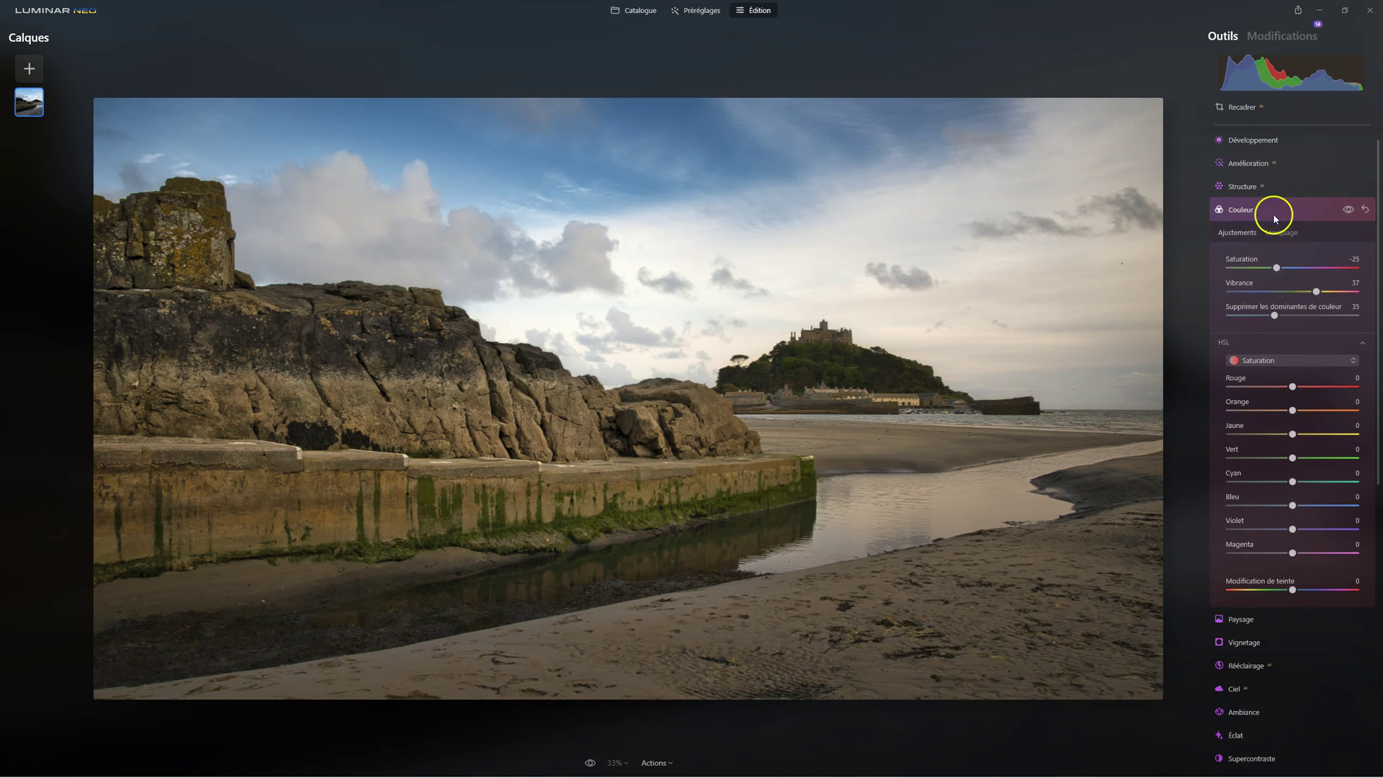
Close the Couleur tool and show the list of applied edits with the latest Couleur edit's settings.
{"action": "left_click", "coordinate": [1234, 210]}
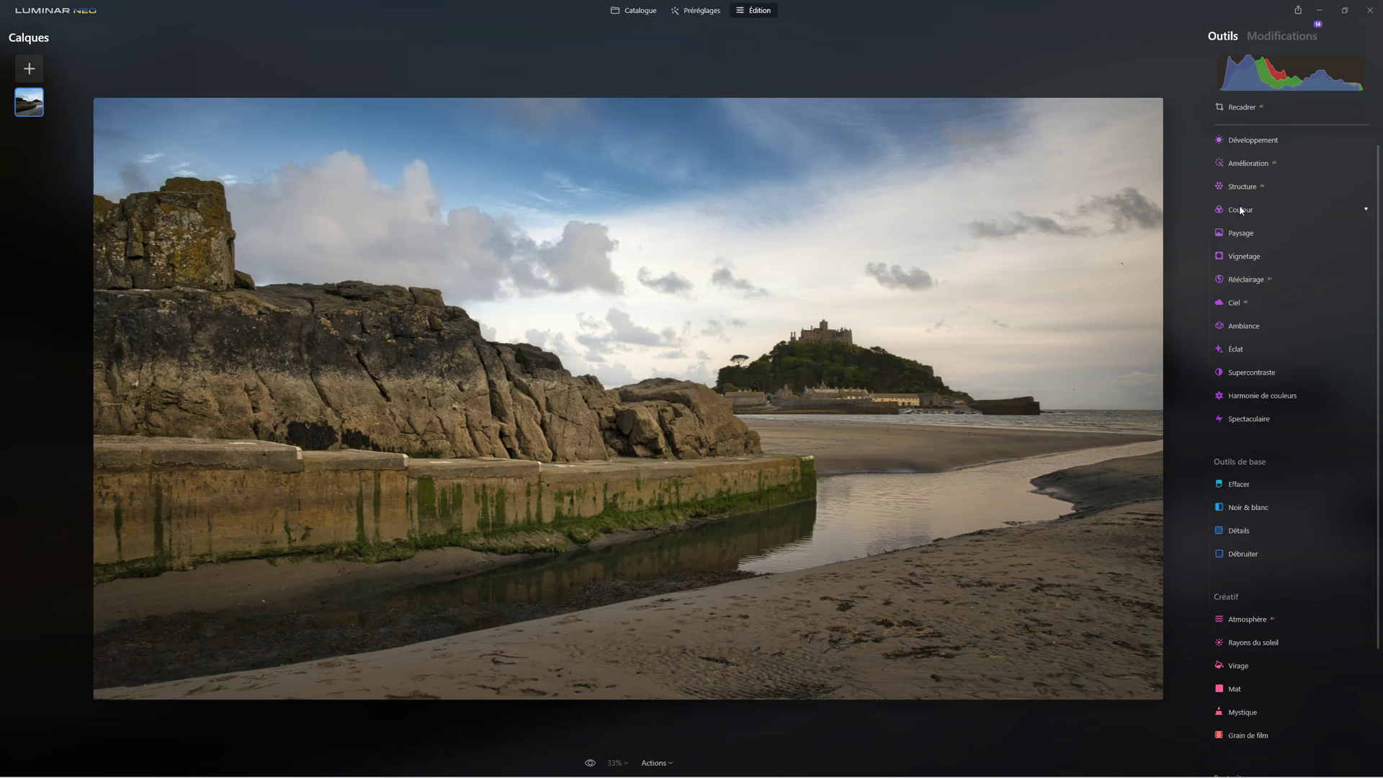
{"action": "left_click", "coordinate": [1275, 37]}
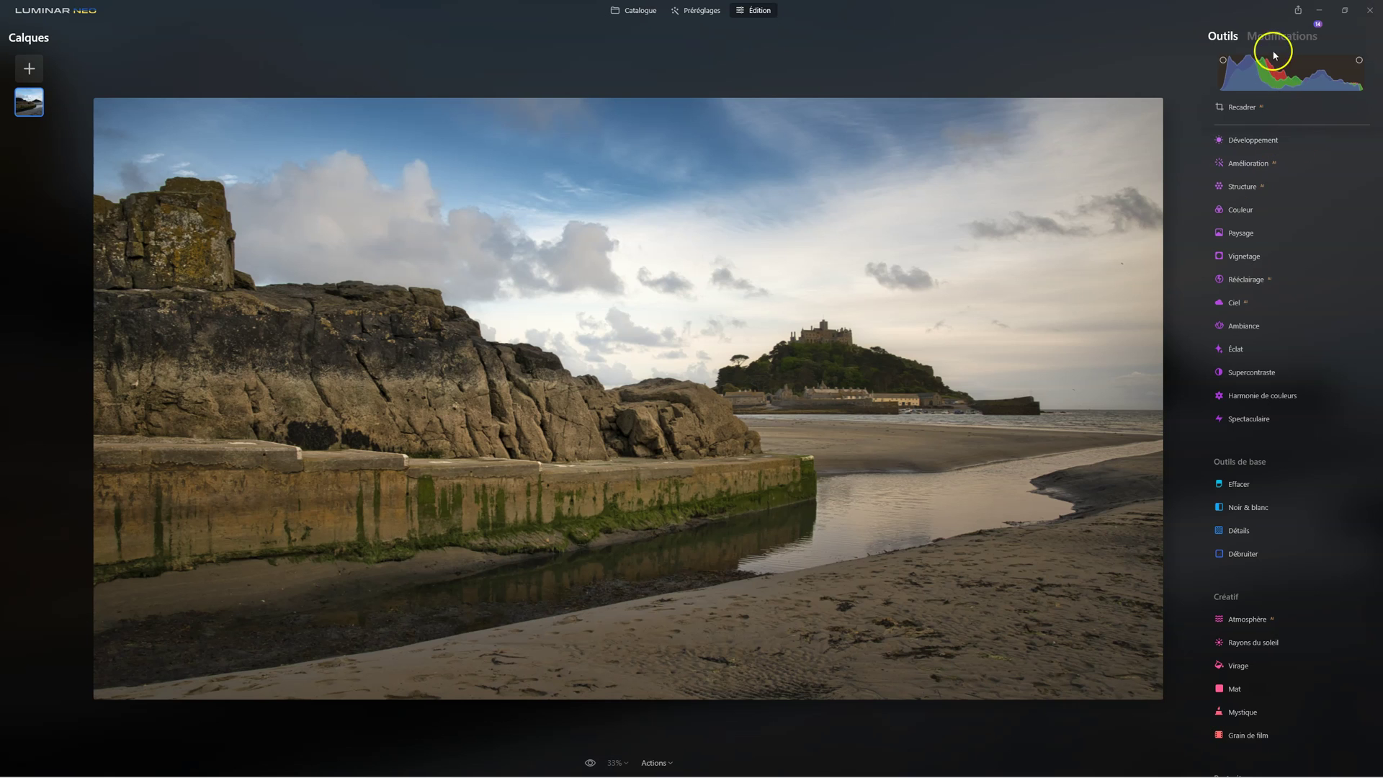
{"action": "left_click", "coordinate": [1277, 55]}
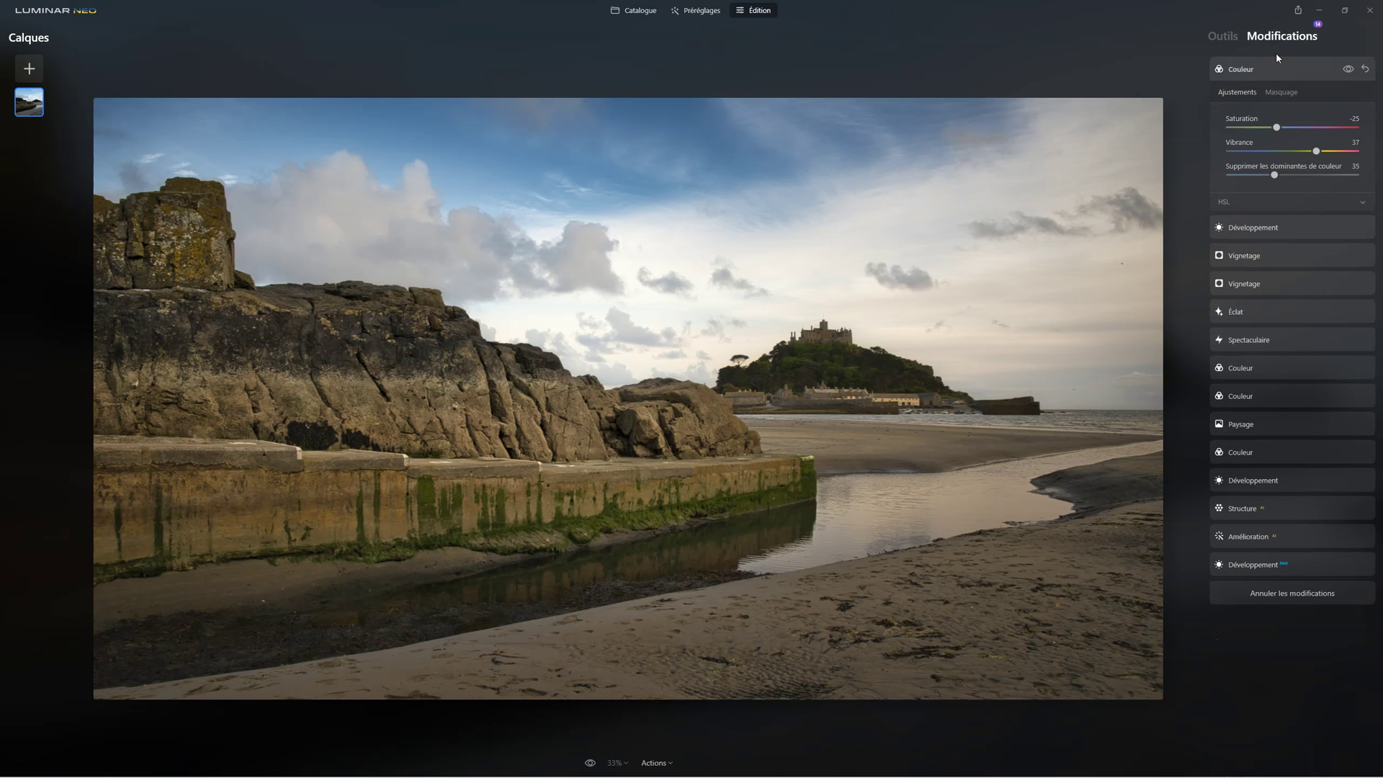